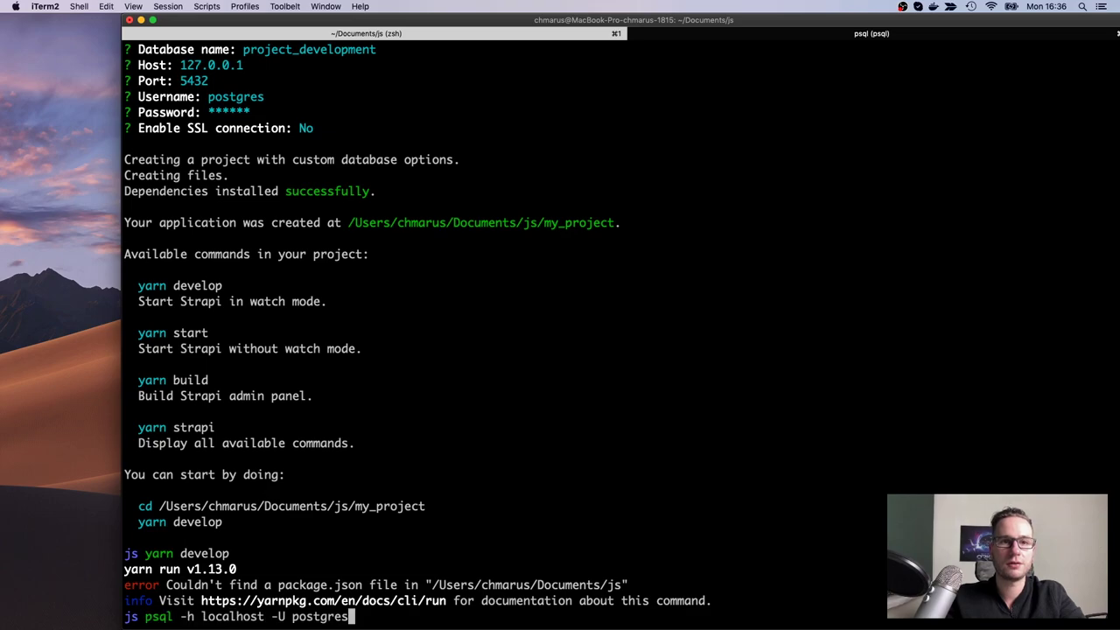
Start the Strapi development server with yarn develop from inside the my_project folder.
key(Down)
key(Down)
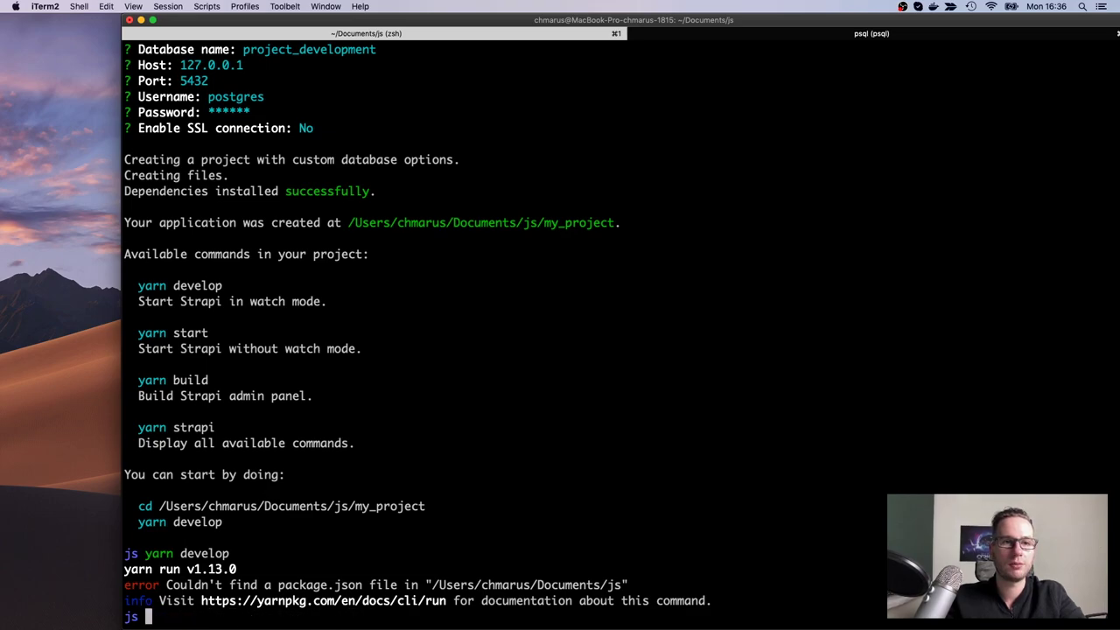
text(cd my_p)
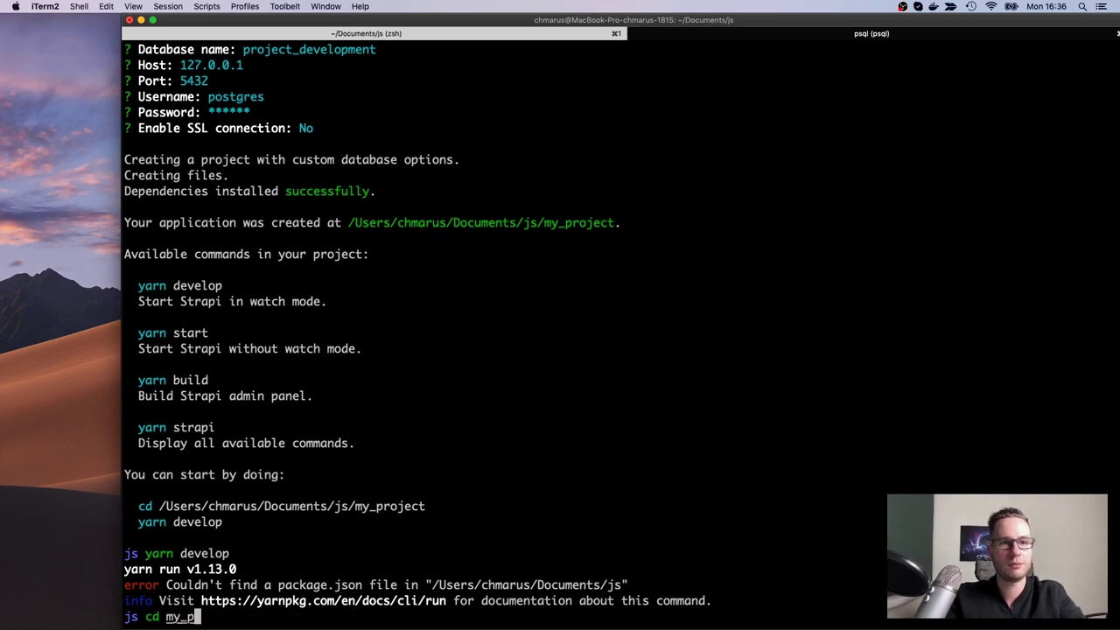
key(Tab)
key(Return)
key(ctrl+l)
text(yarn develop)
key(Return)
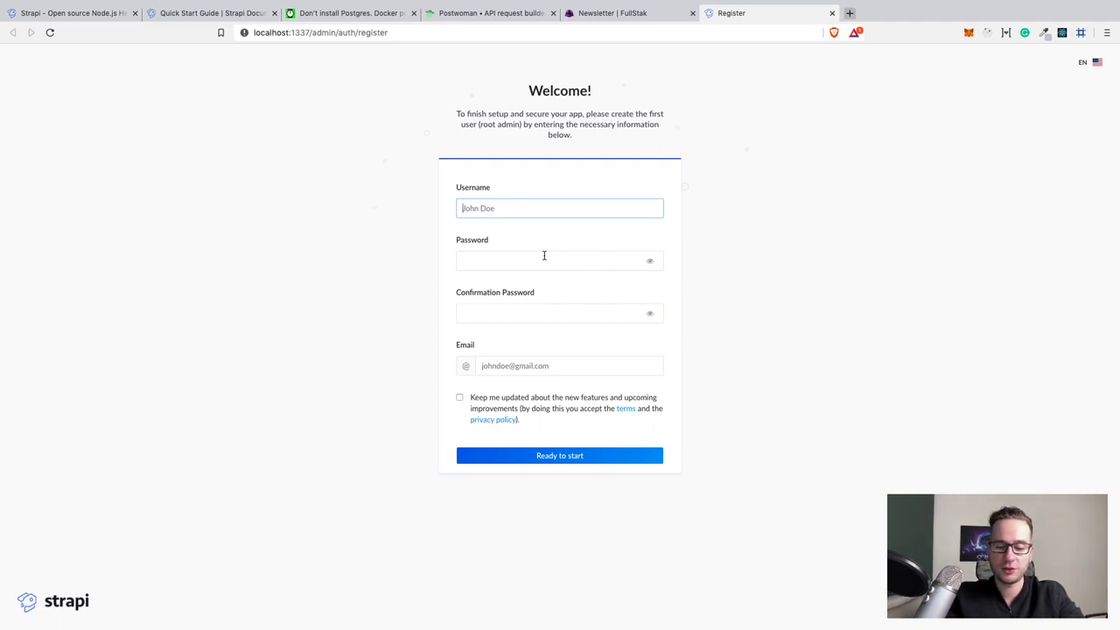
Register admin user Admin with a password and saved email, then dismiss the save-password prompt.
text(Admin)
key(Tab)
text(password)
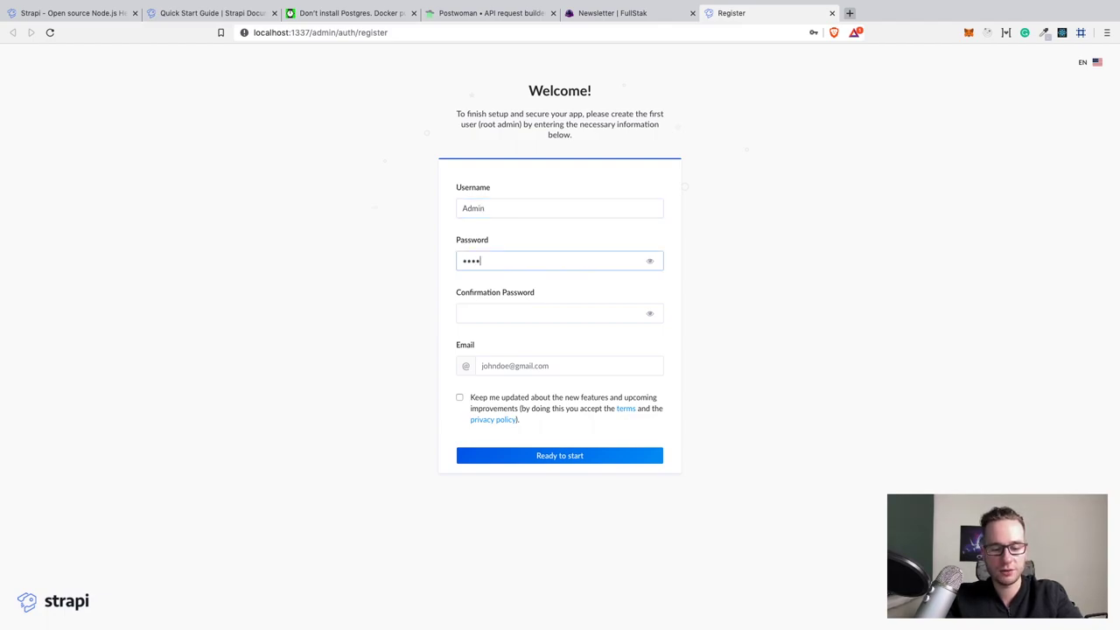
key(Tab)
text(password)
key(Tab)
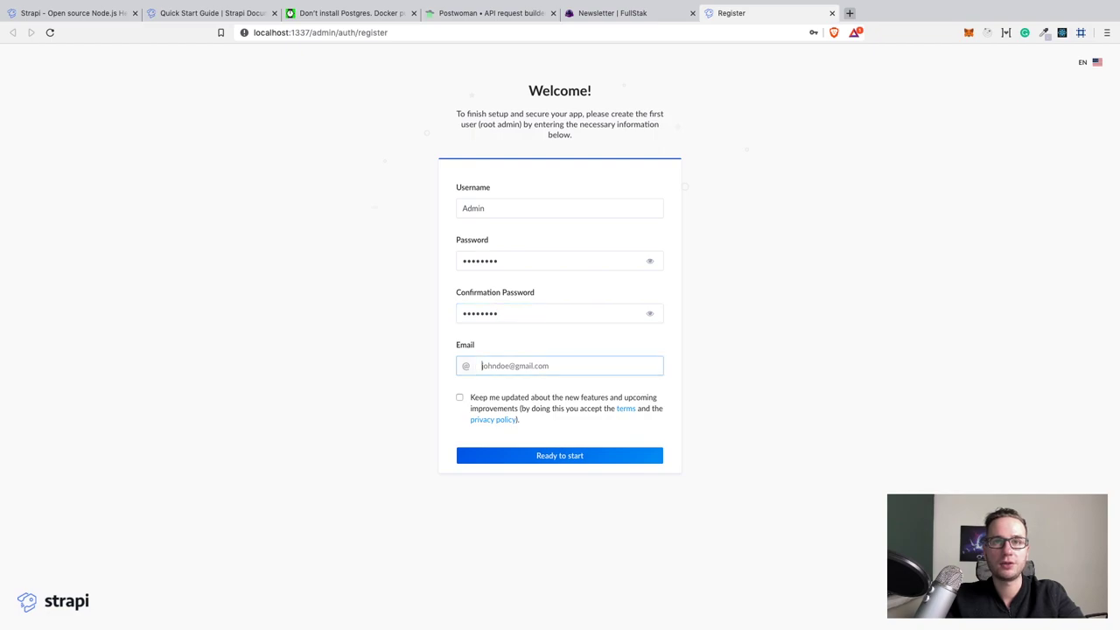
text(art)
key(Up)
key(Up)
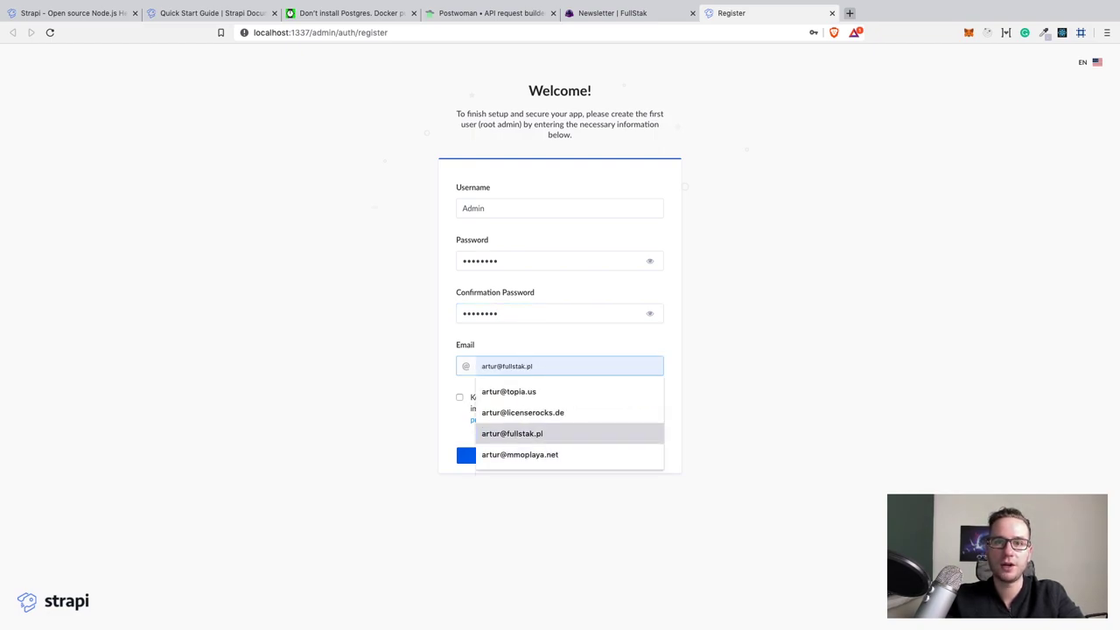
key(Return)
click(568, 456)
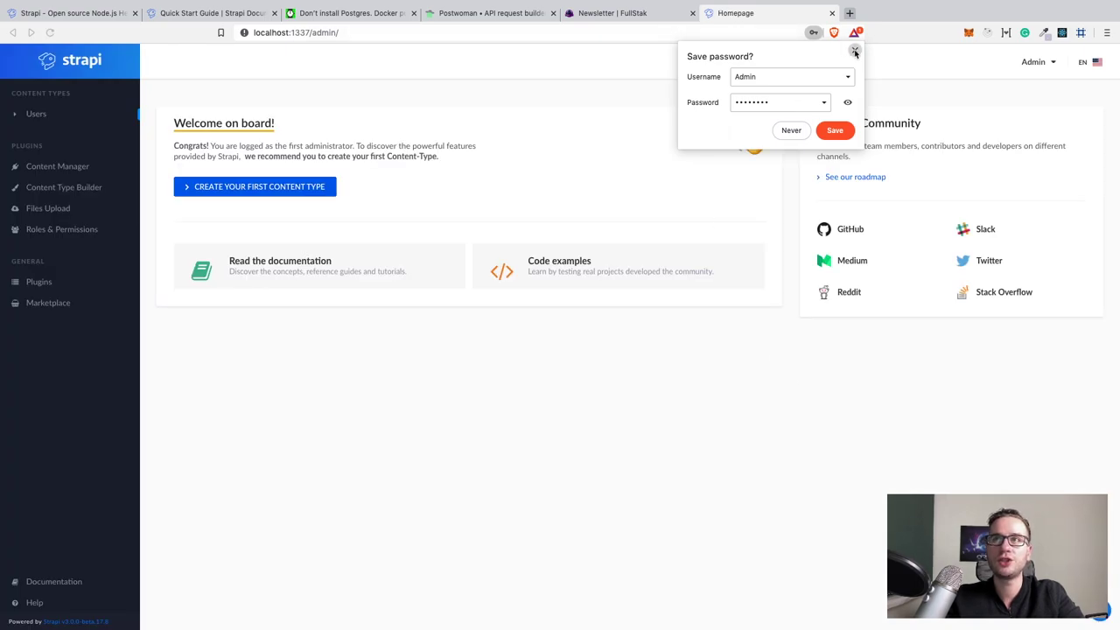
click(855, 53)
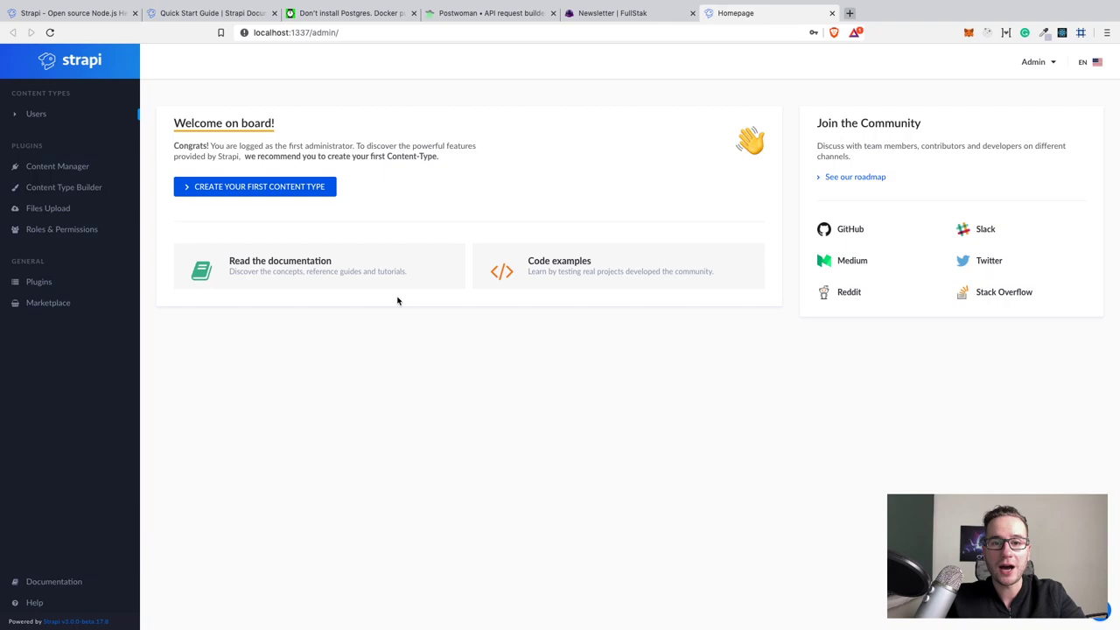
Open the Content Manager settings from the left sidebar.
click(49, 166)
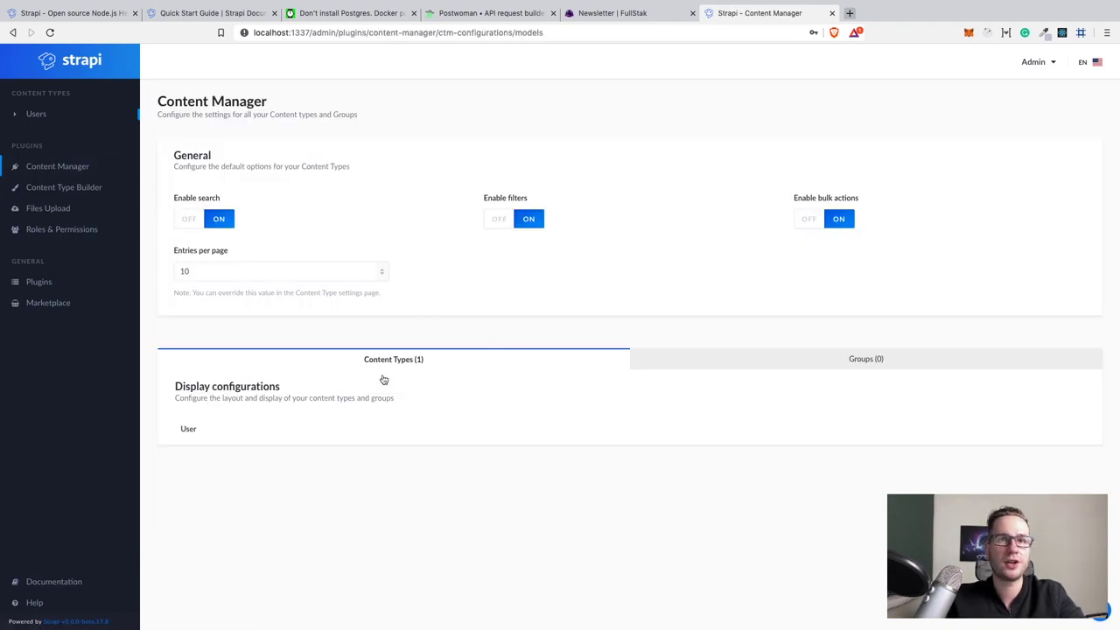
Create a new content type named article in the Content Type Builder.
click(80, 188)
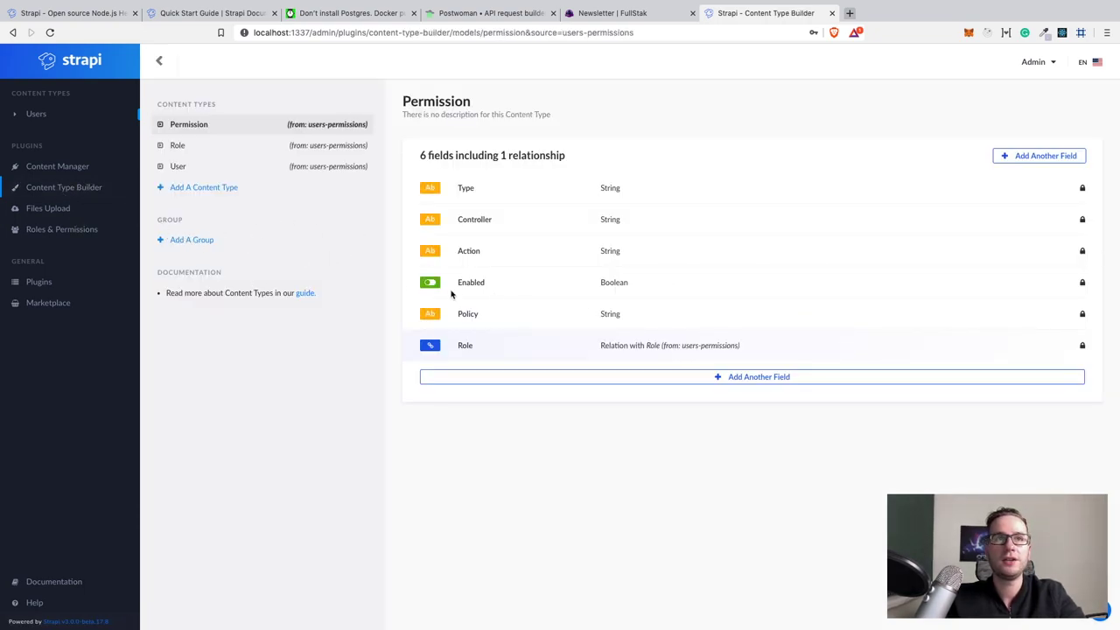
click(211, 192)
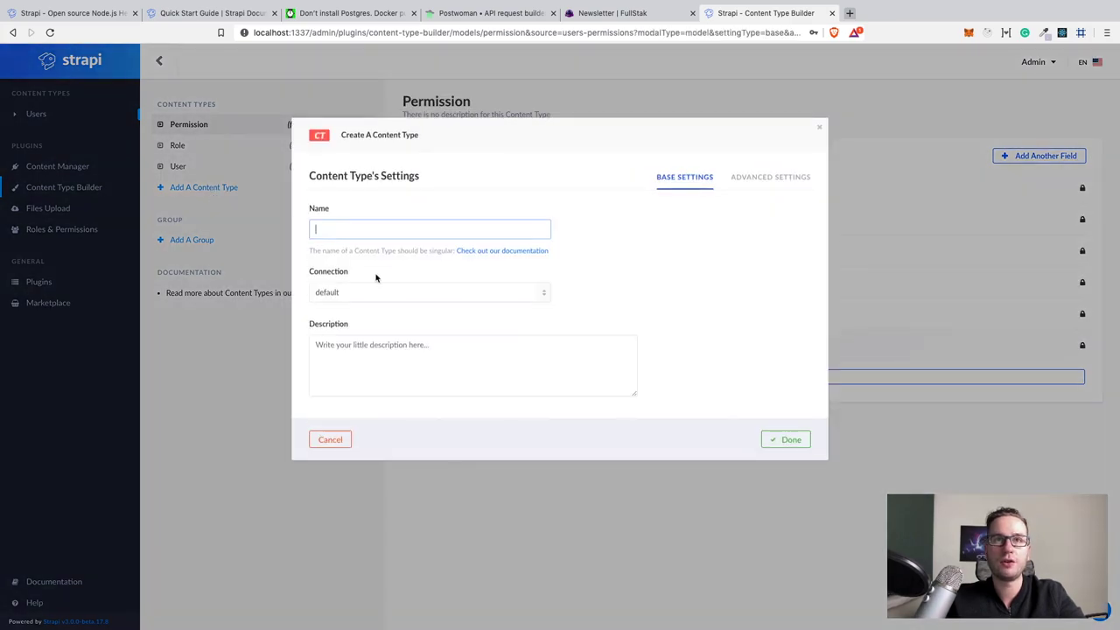
text(art)
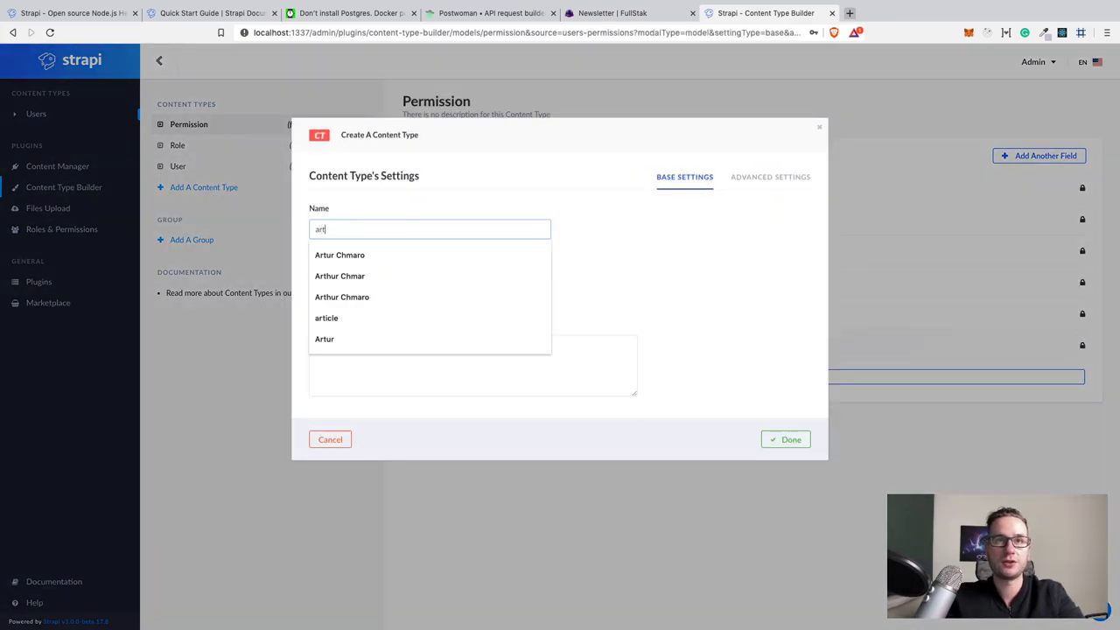
text(icle)
click(639, 308)
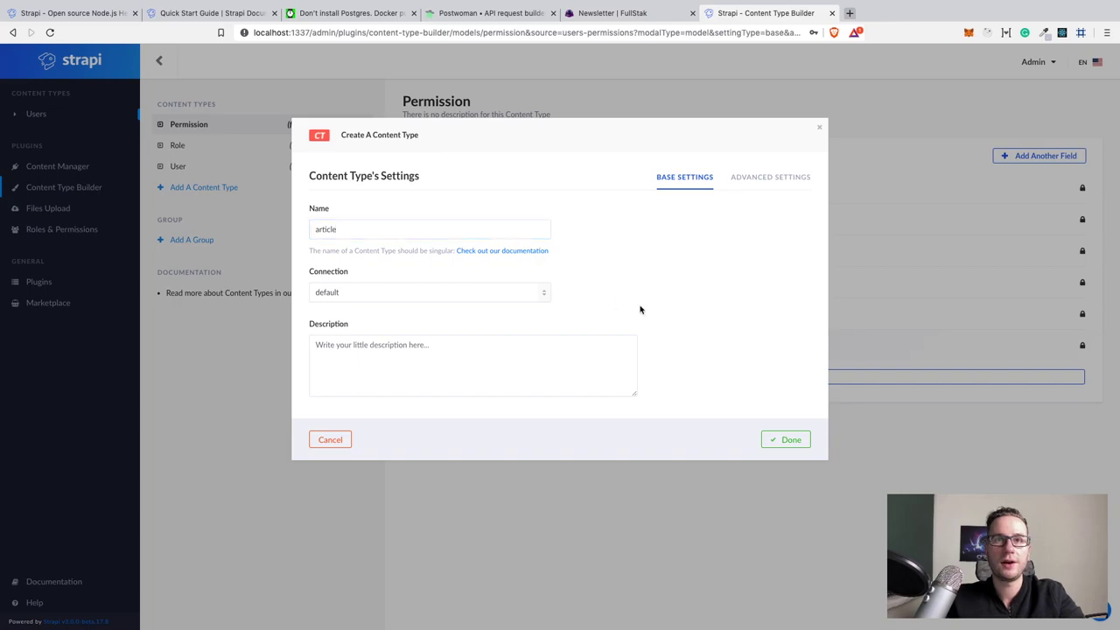
click(788, 445)
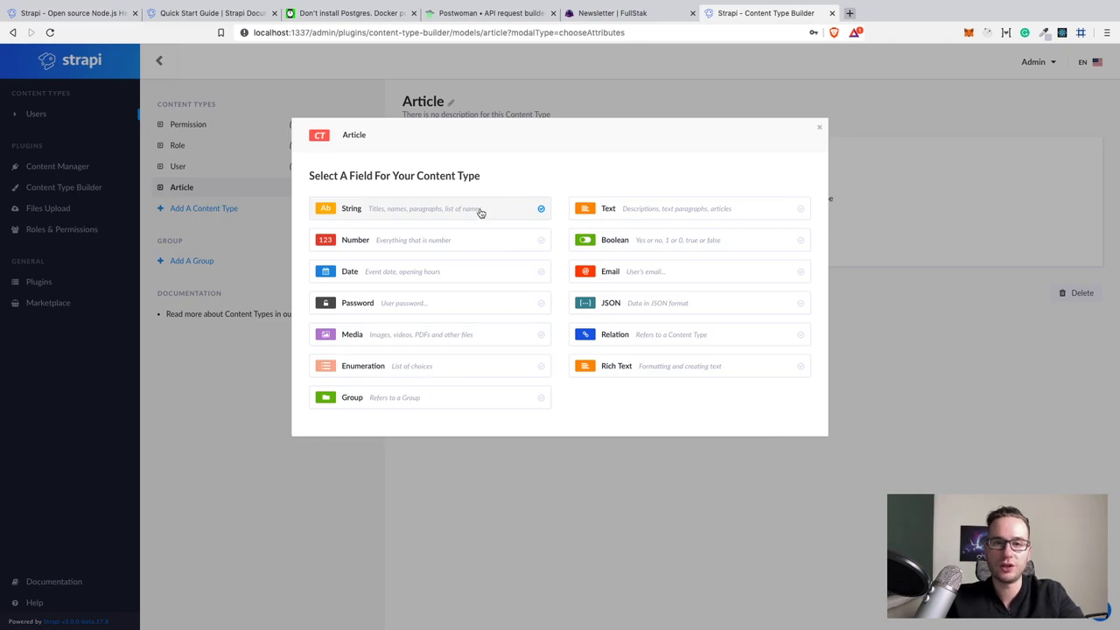
Add a title String field and a createdAt Date field to Article, cancelling the Text field.
click(477, 210)
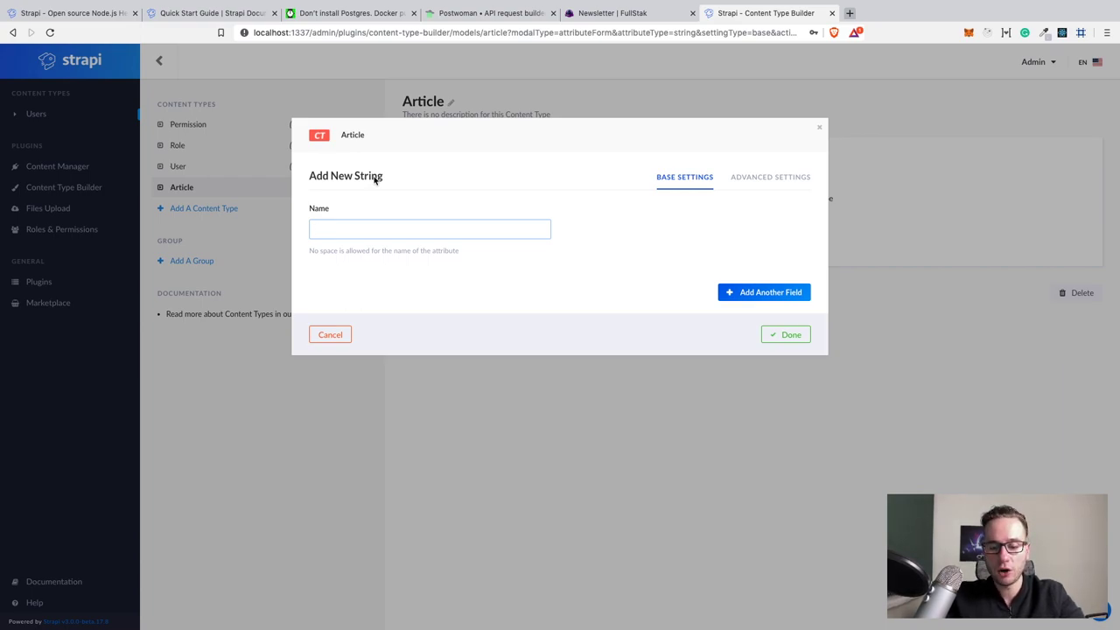
text(title)
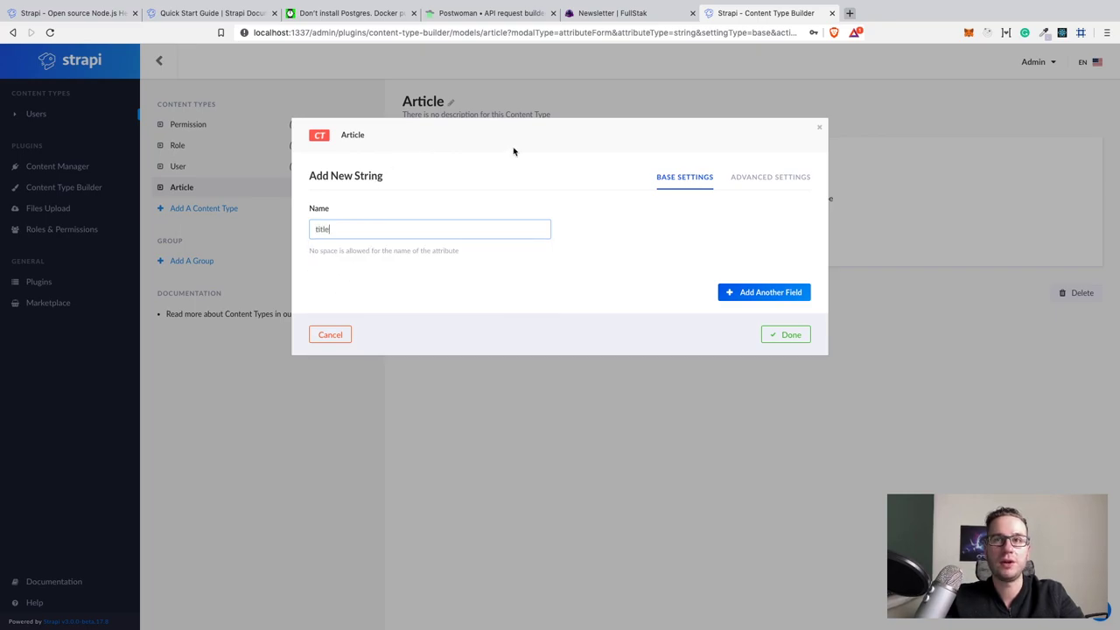
click(788, 292)
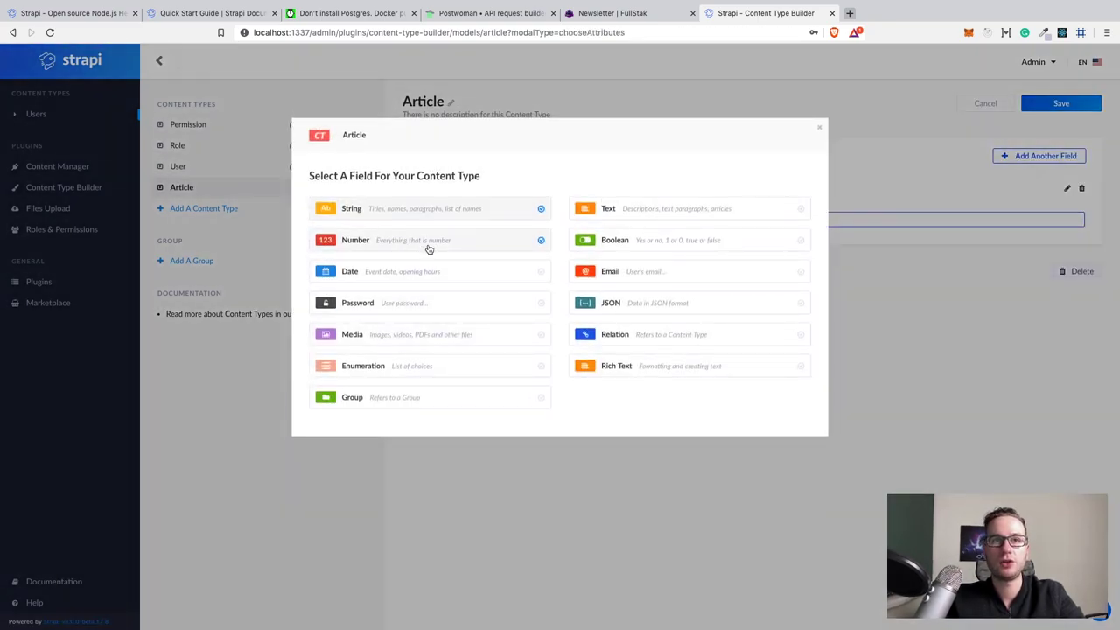
click(430, 271)
text(createdAt)
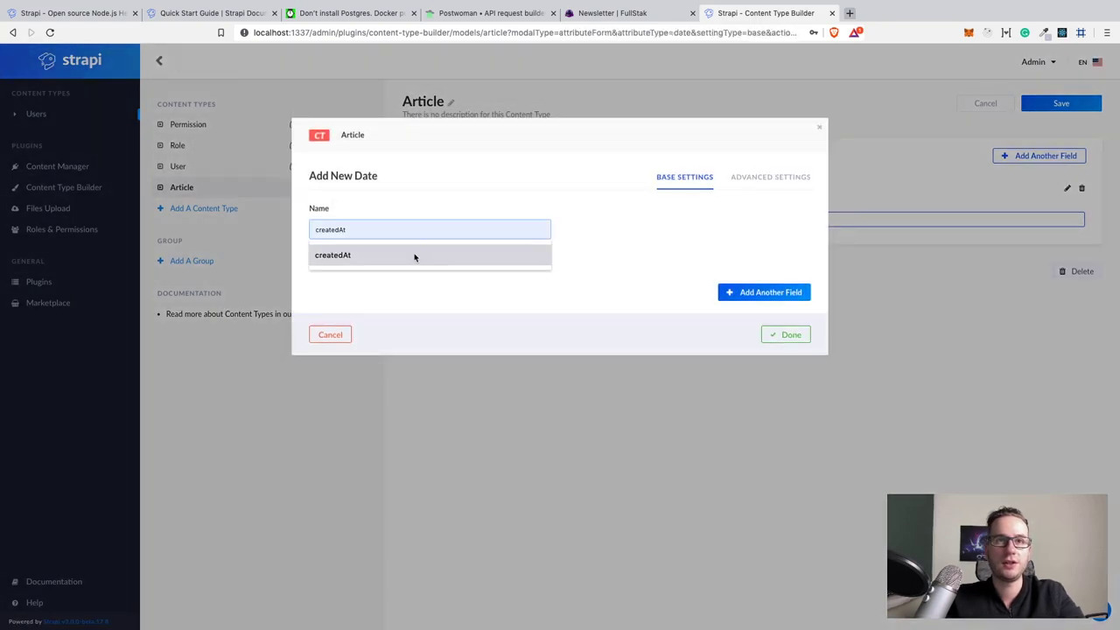
click(420, 256)
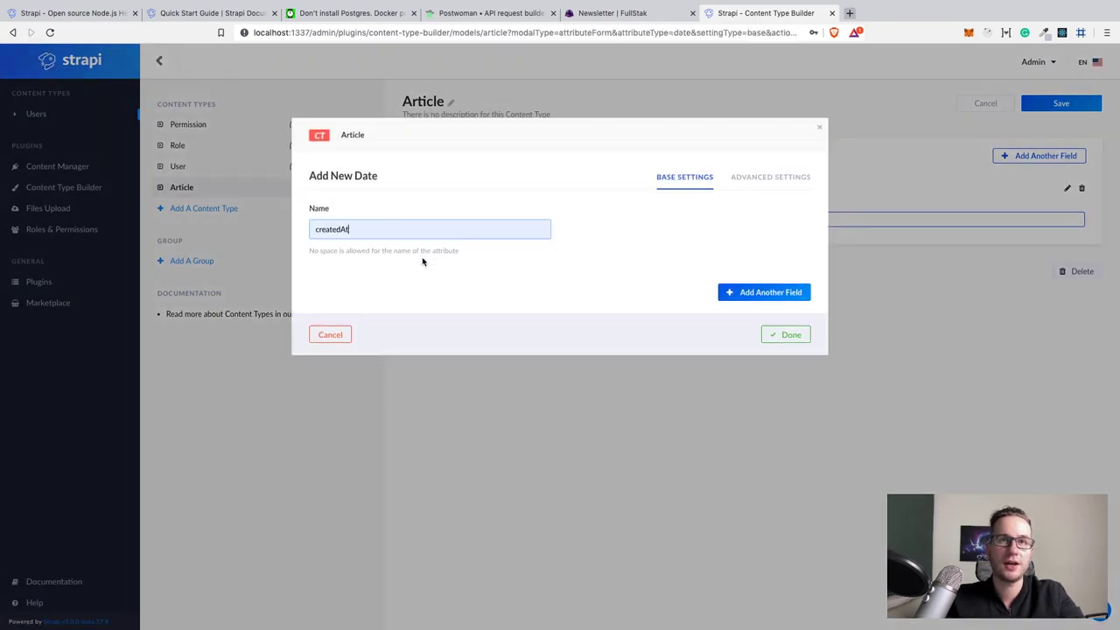
click(786, 294)
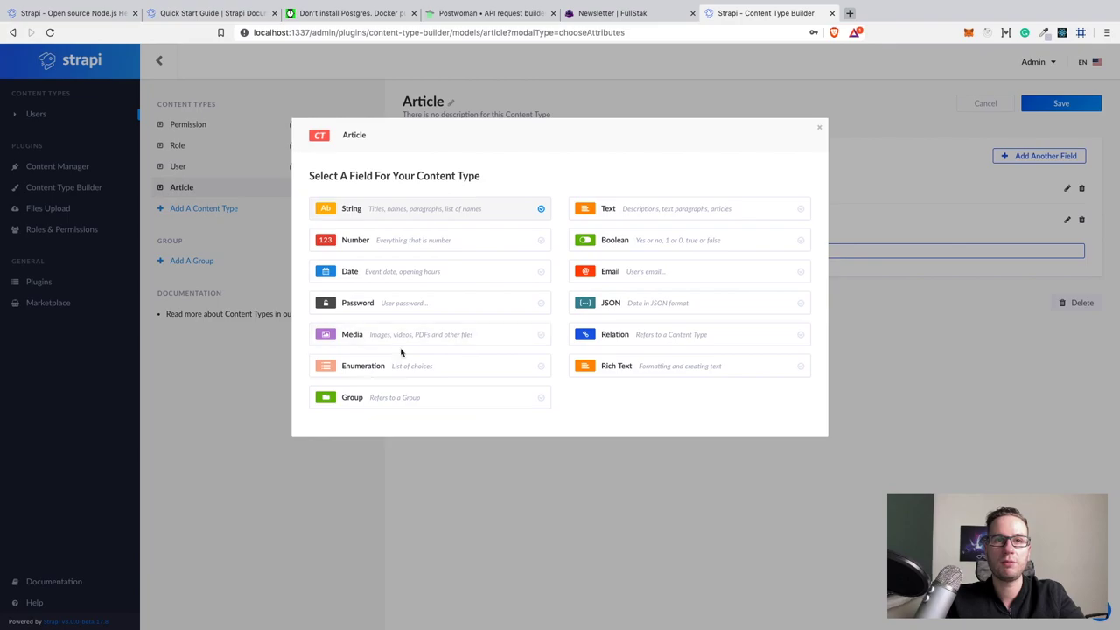
click(637, 210)
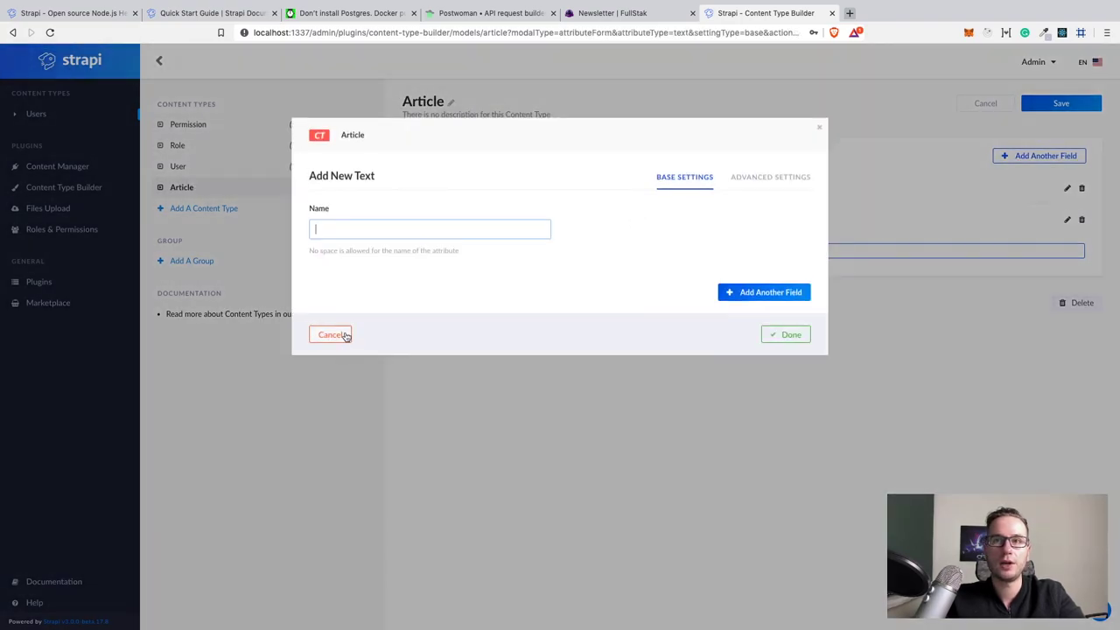
click(340, 337)
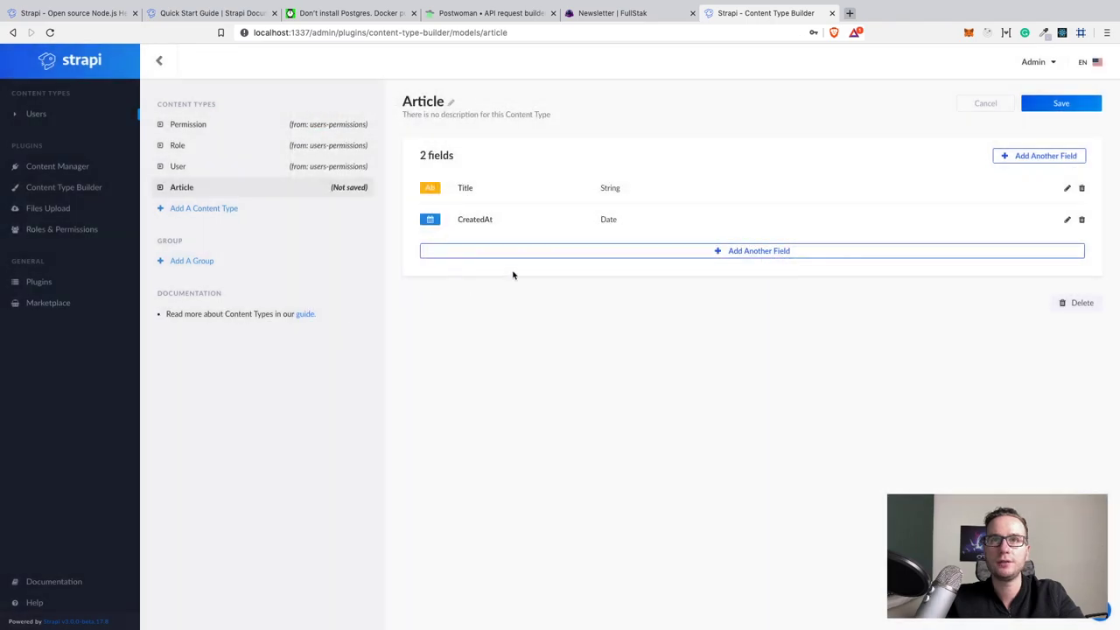
Add a Rich Text field named content to the Article type.
click(1014, 157)
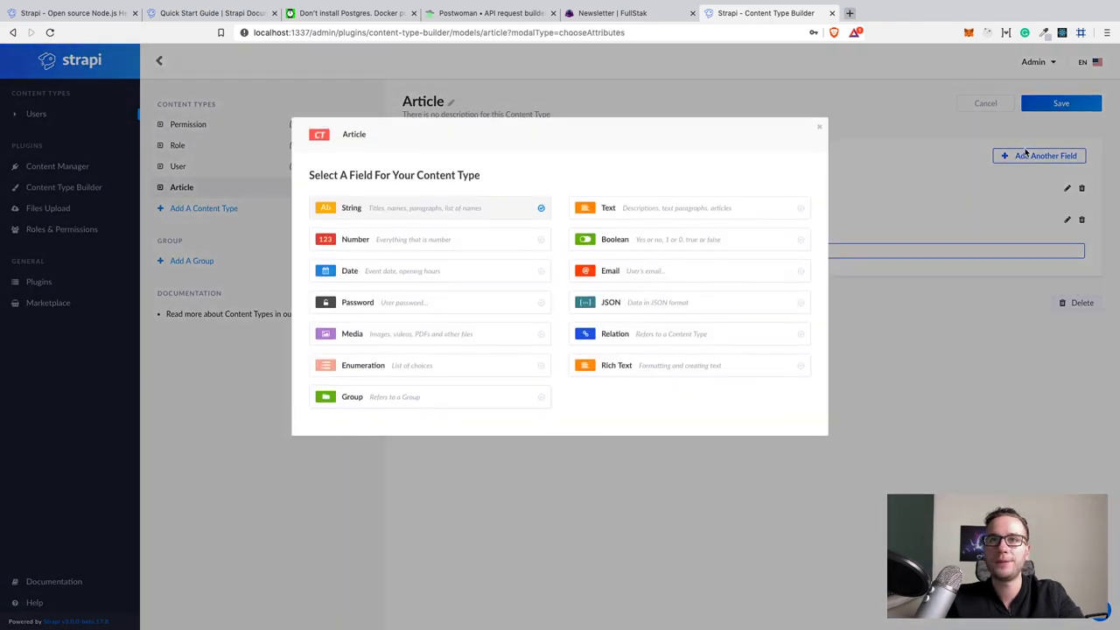
click(688, 367)
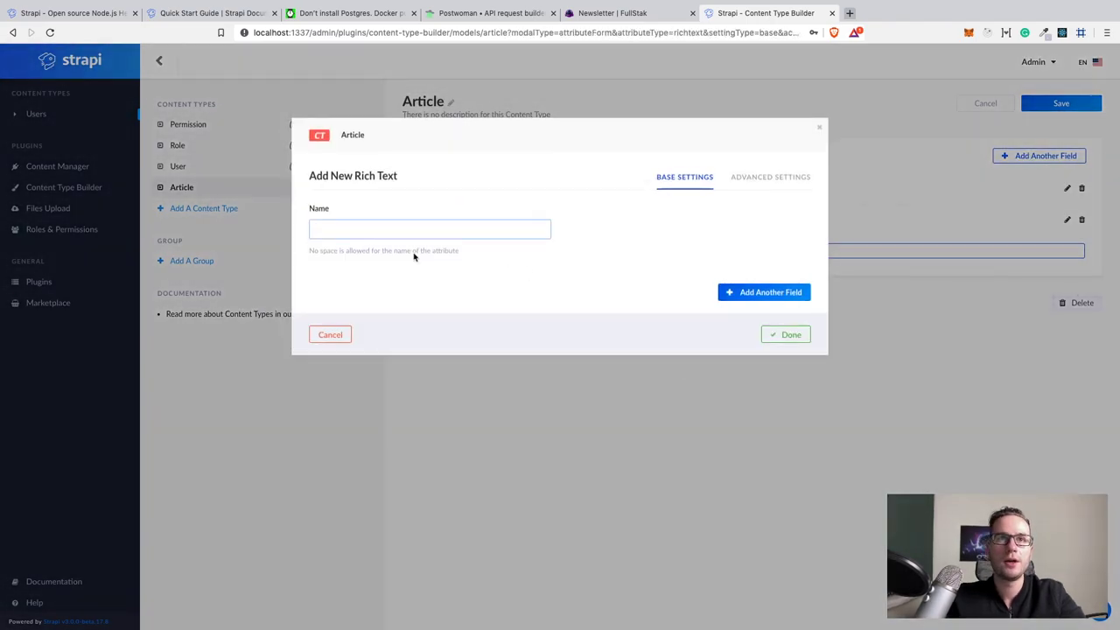
text(content)
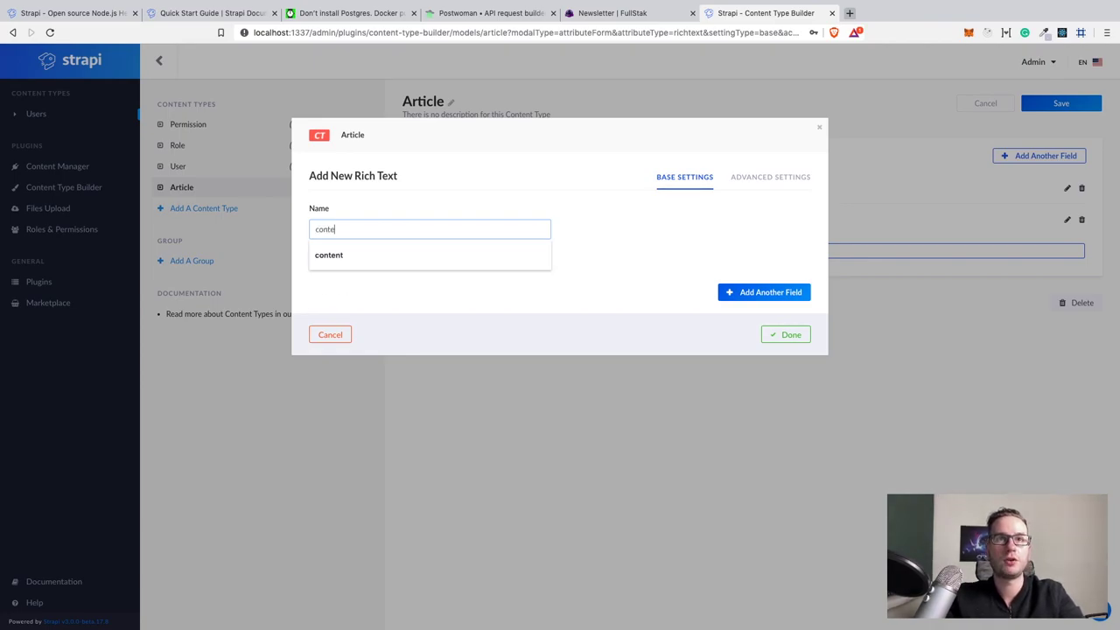
click(781, 292)
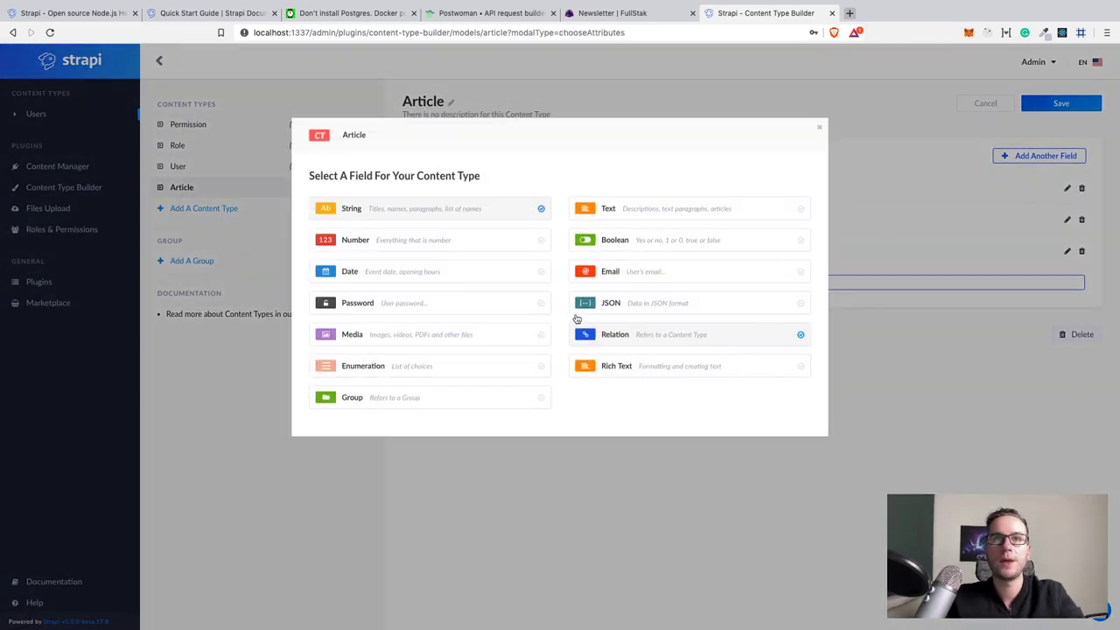
Add a Boolean field named published to the Article type.
click(615, 238)
text(publish)
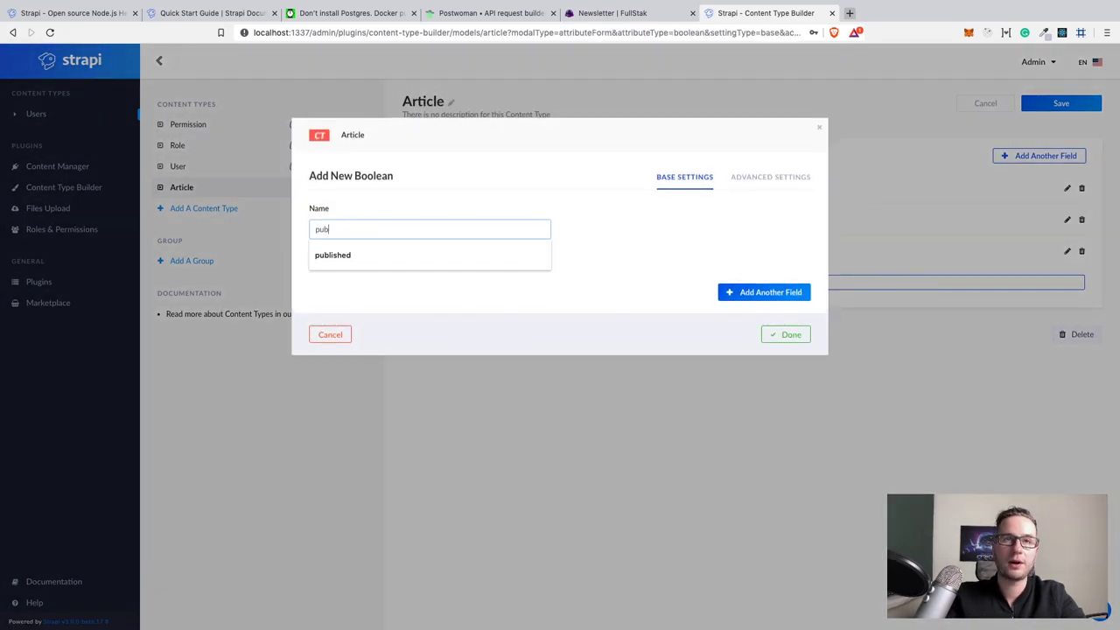
click(380, 260)
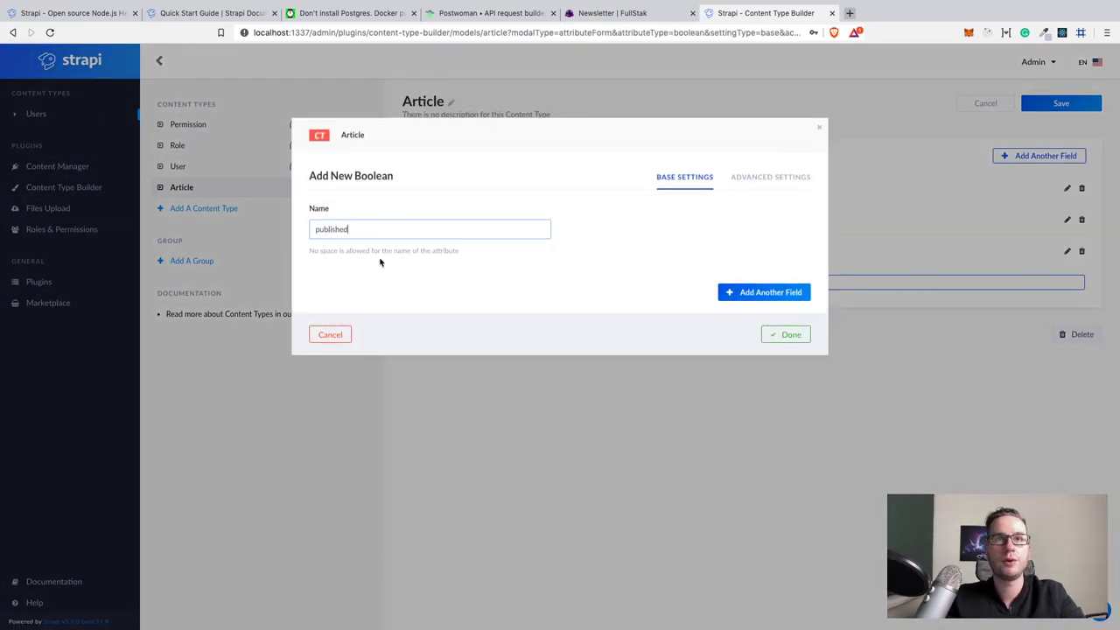
click(754, 293)
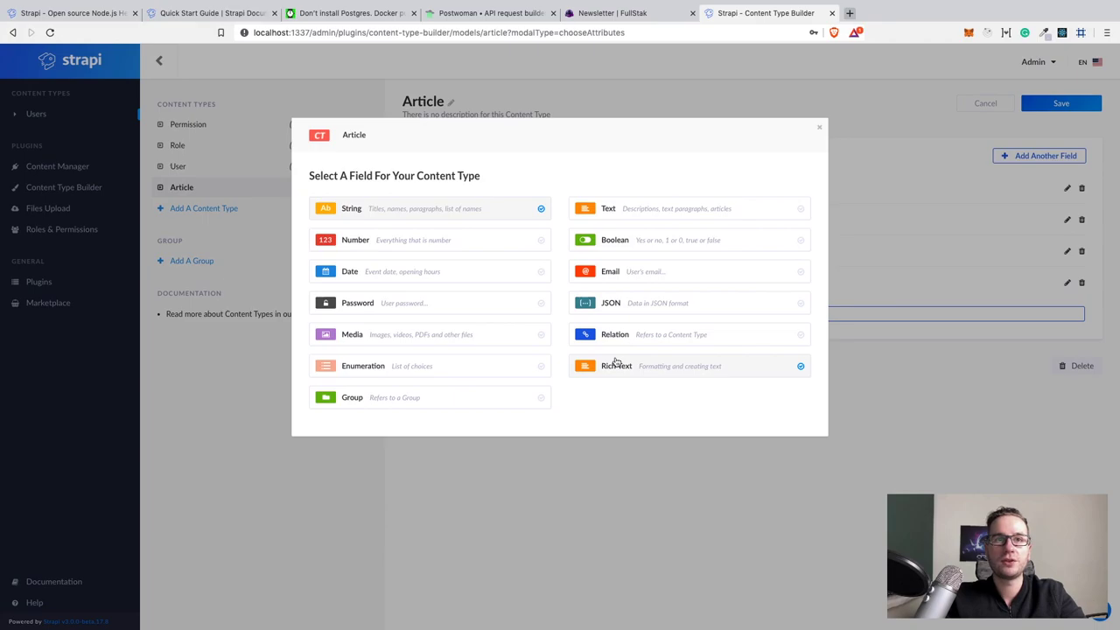
Add a Media field named cover and save the Article content type.
click(477, 344)
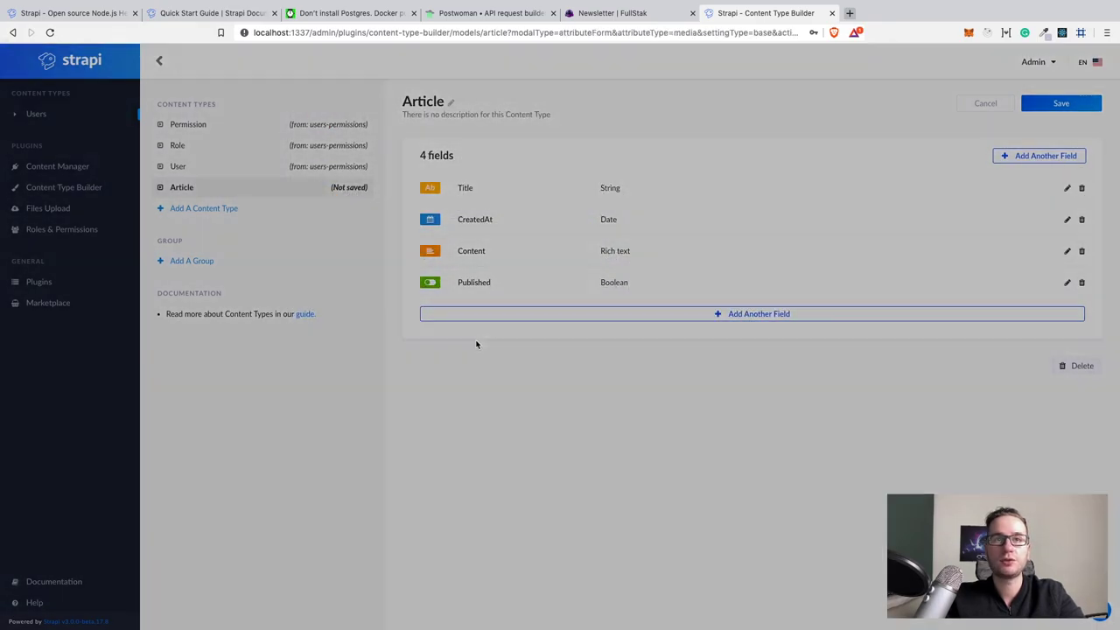
text(cover)
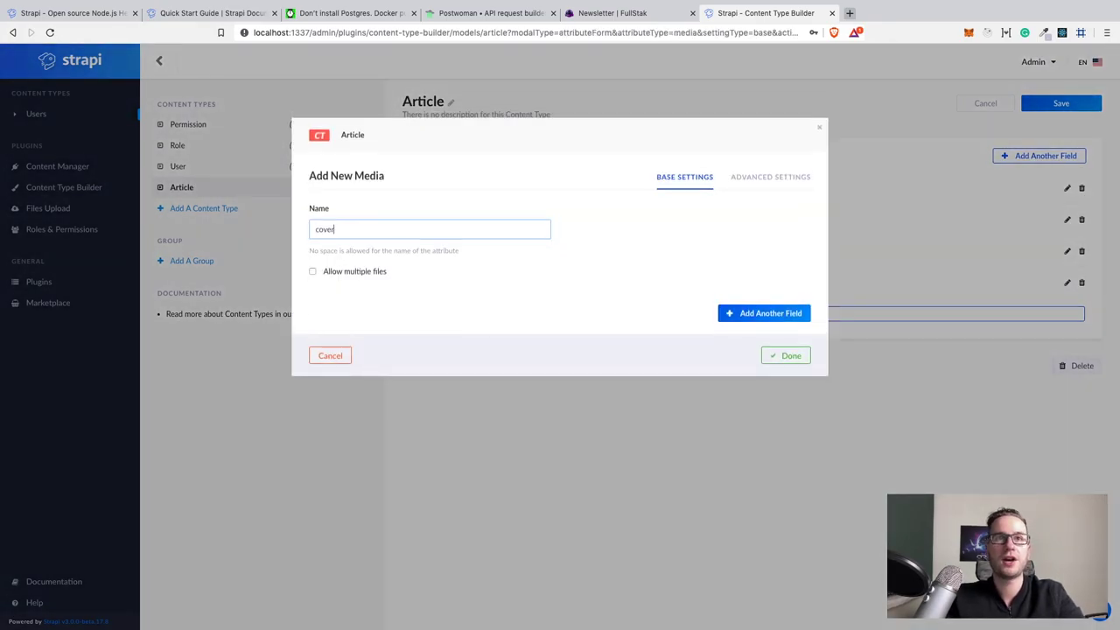
click(790, 357)
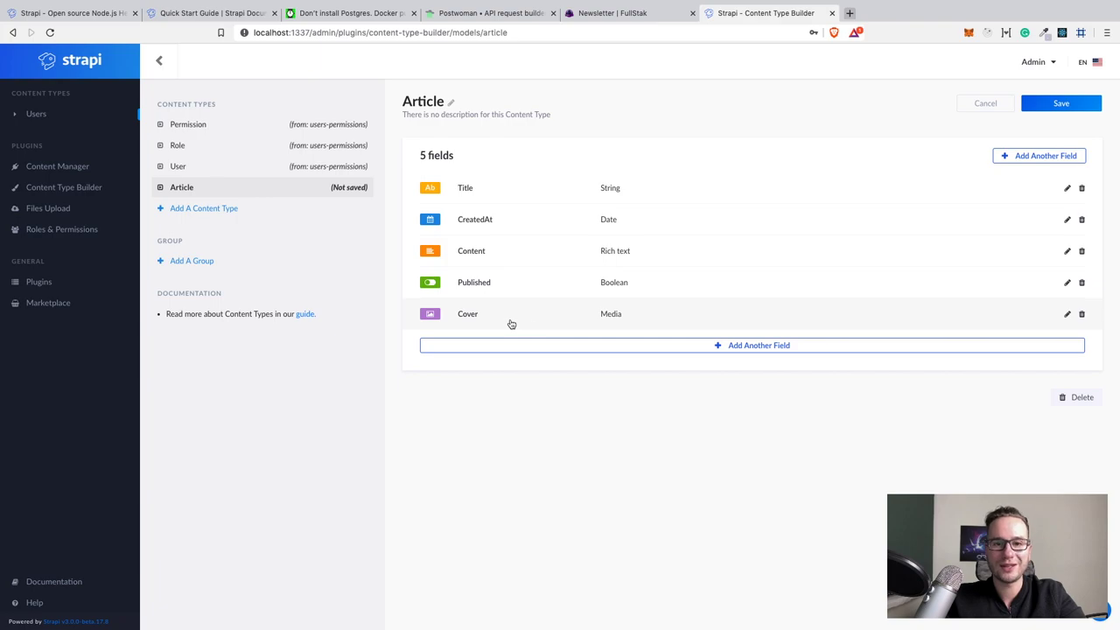
click(1061, 105)
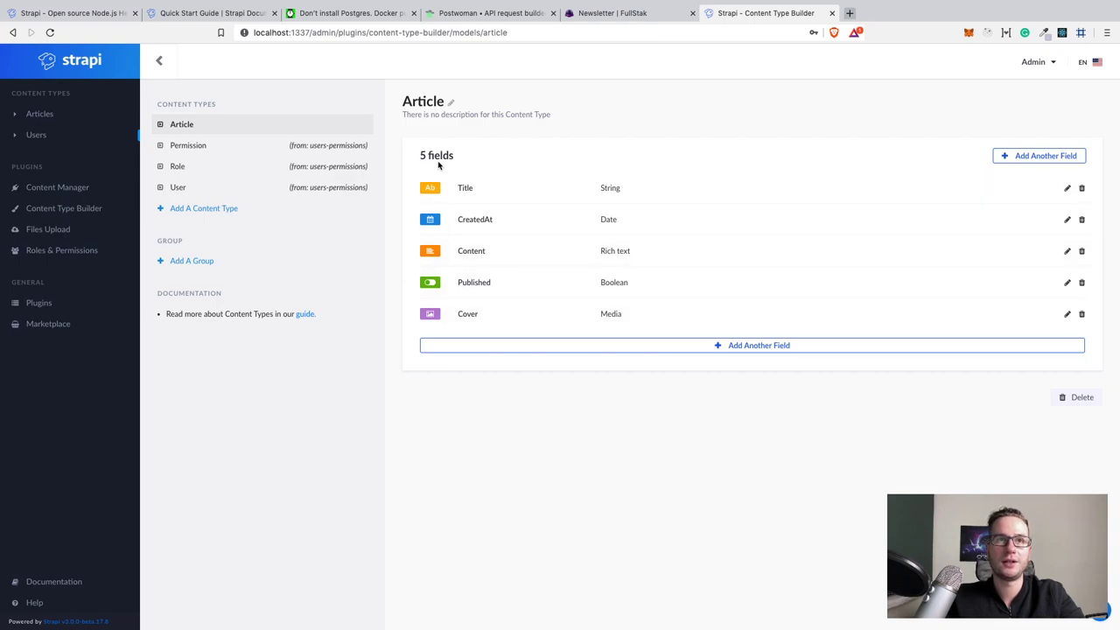
Go to the Articles list in the Content Manager and start a new Article entry.
click(47, 189)
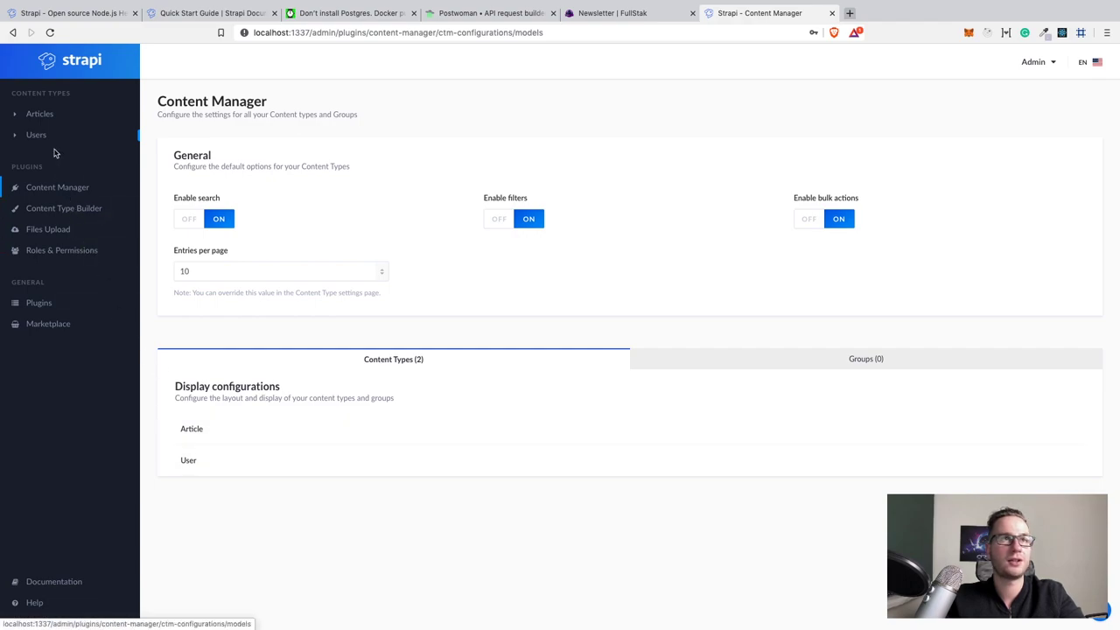
click(39, 115)
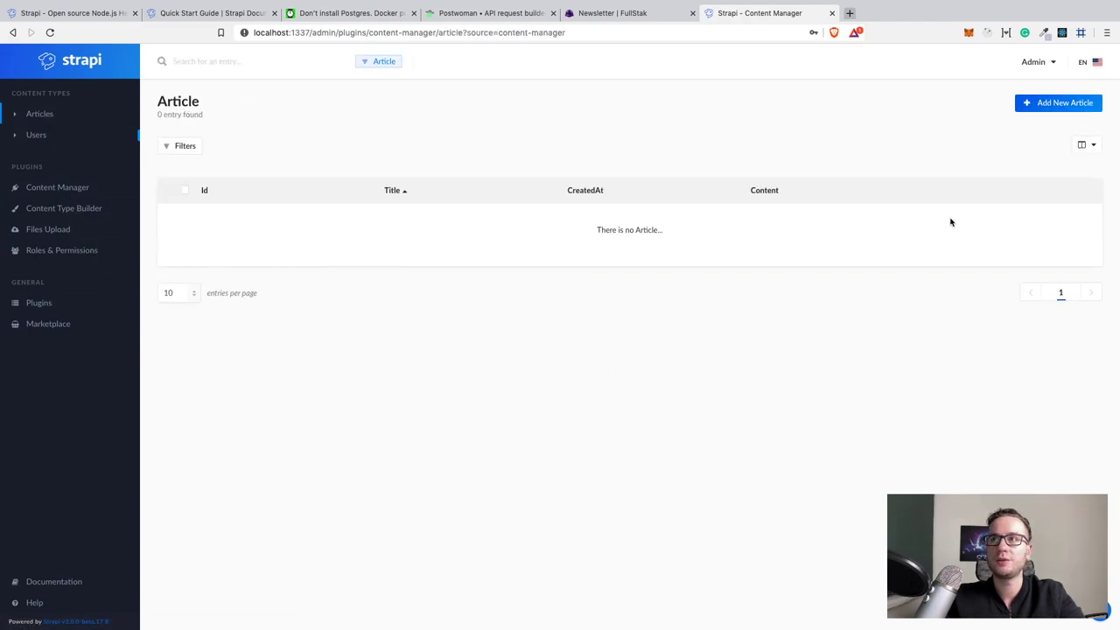
click(1048, 112)
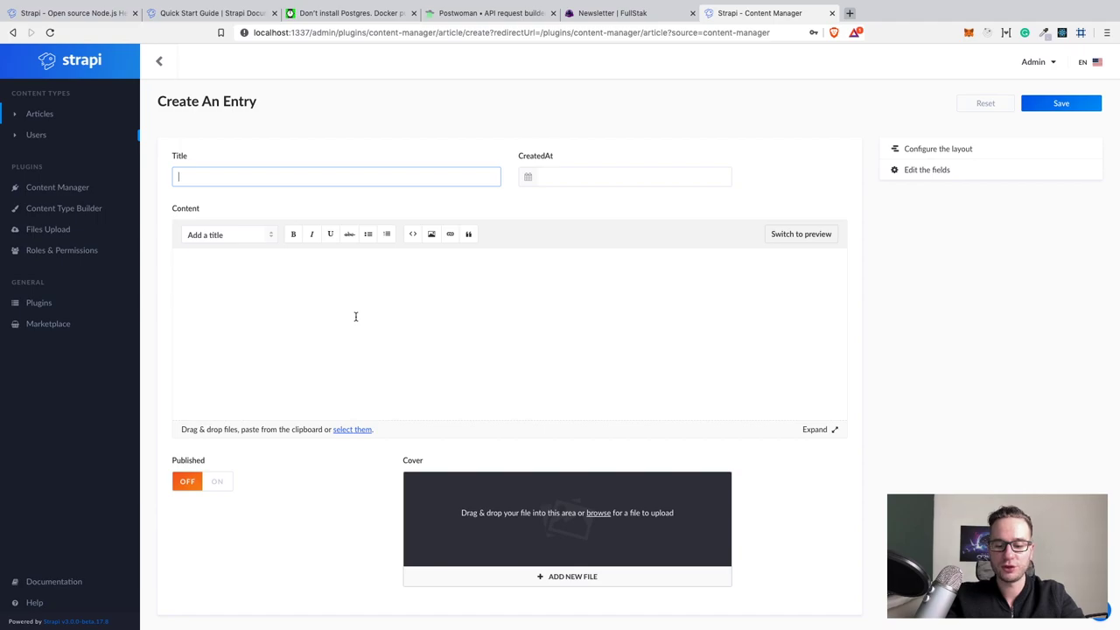
Enter the title 'Mój nowy artykuł' and set CreatedAt to December 16.
text(Mój nowy artykuł)
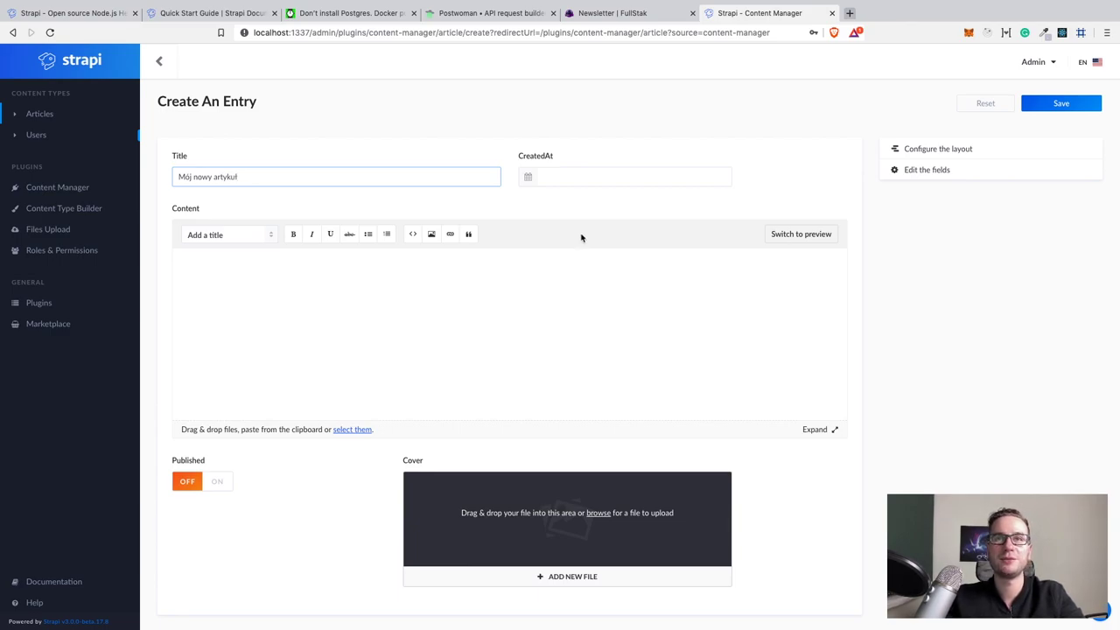
click(564, 180)
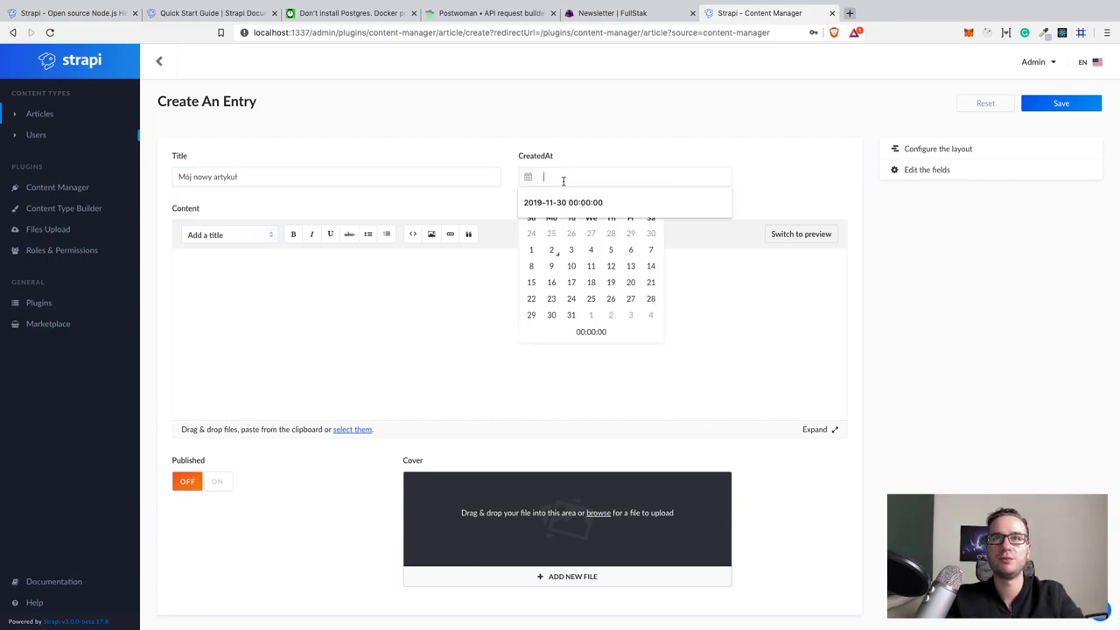
click(766, 343)
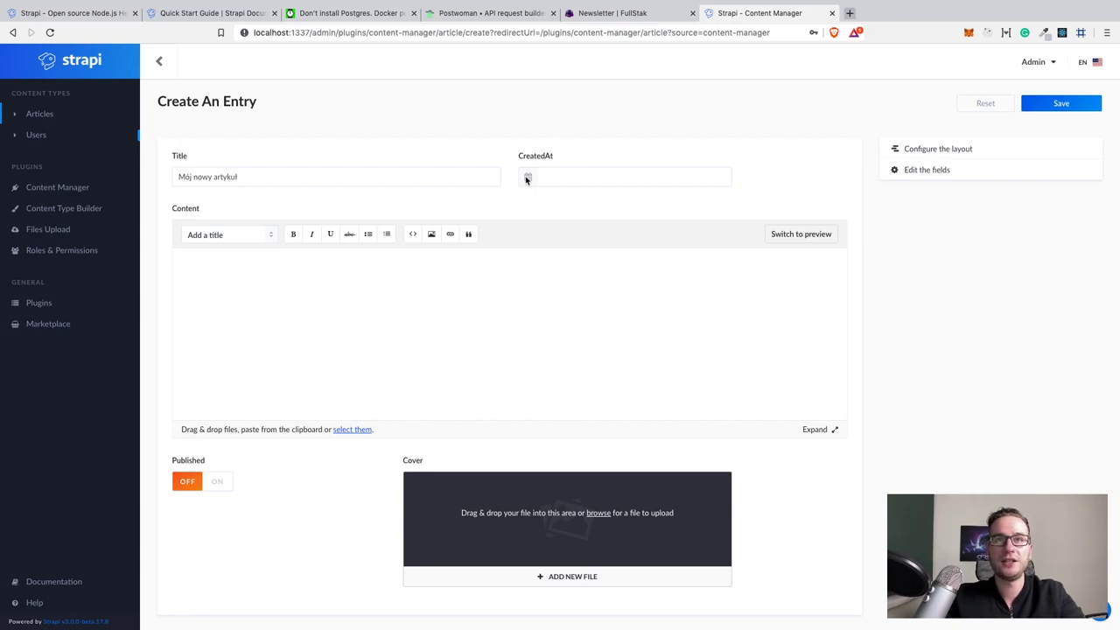
click(551, 175)
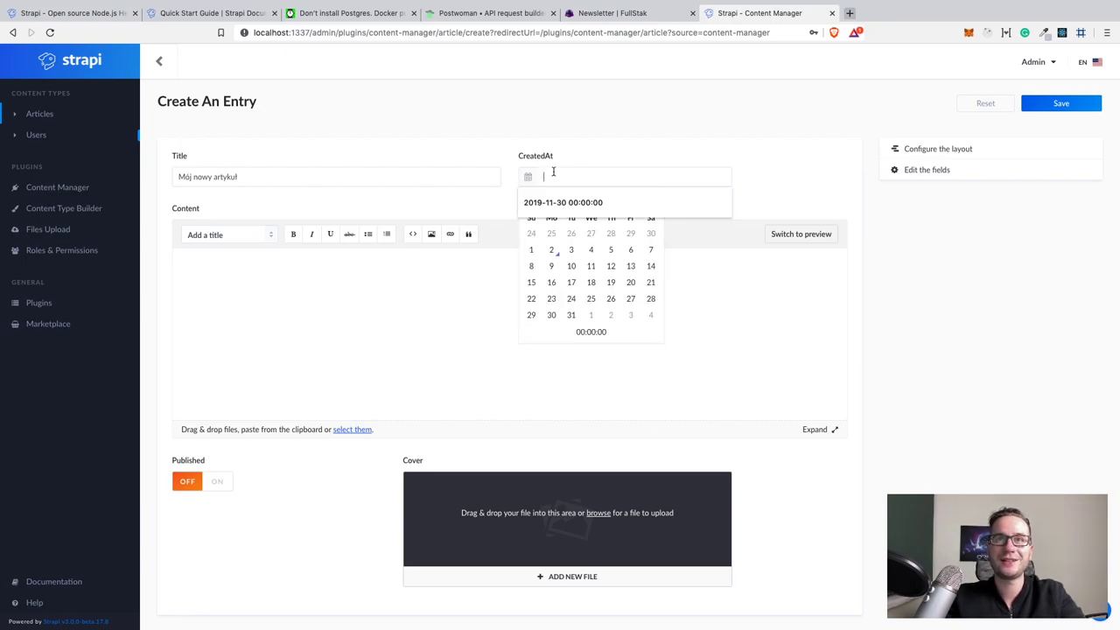
click(552, 282)
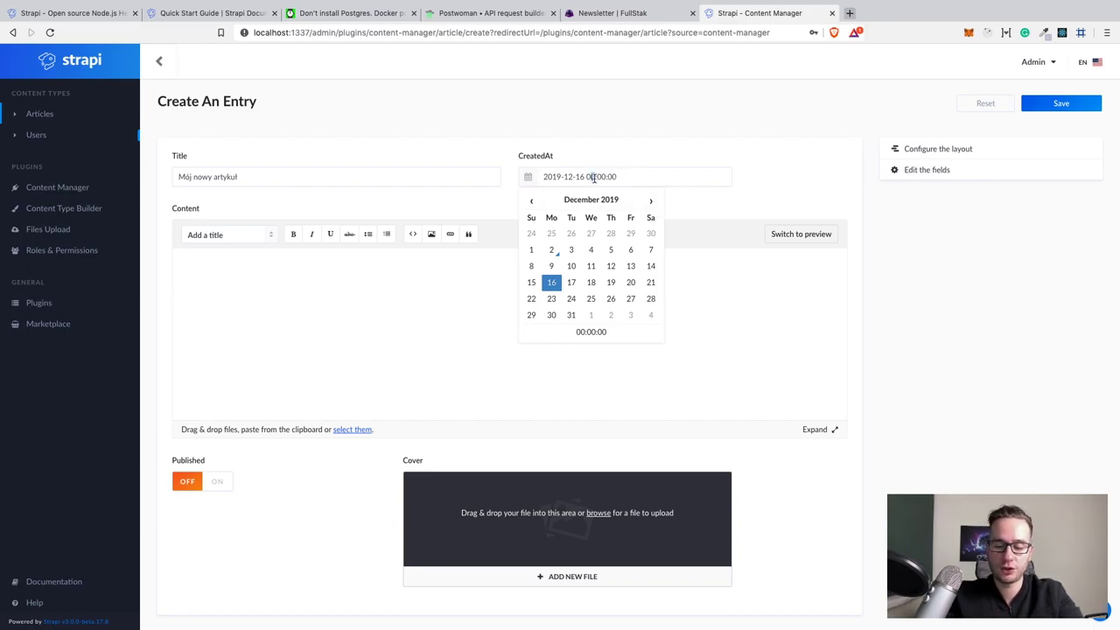
click(778, 315)
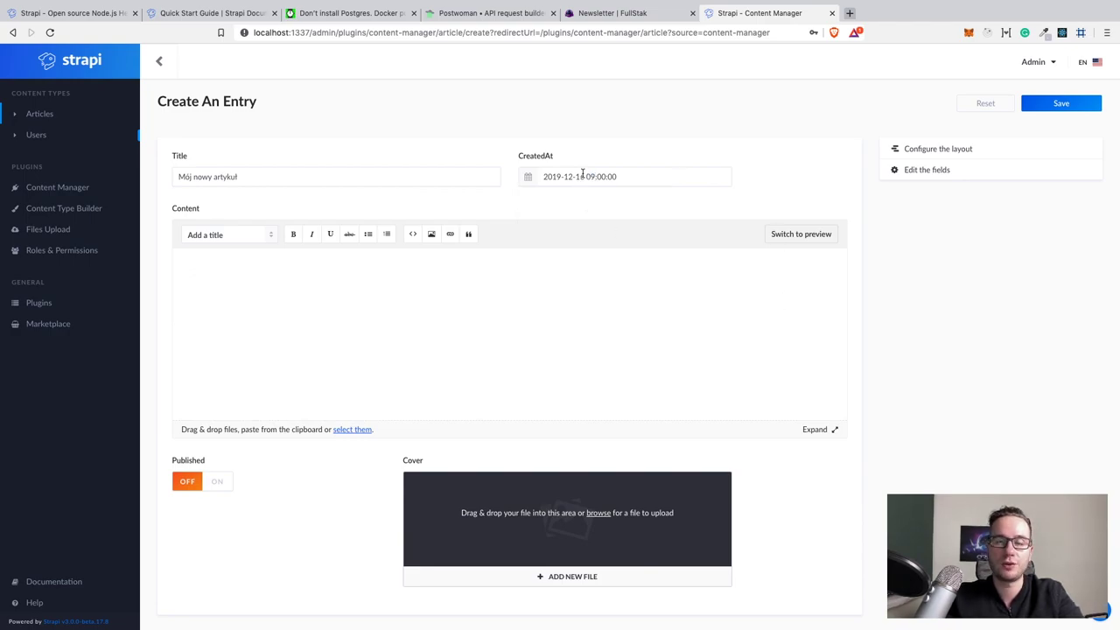
Write content of three 'asdasdsadas' words and make the third word bold.
text(asdasdsadas)
key(super+a)
key(super+c)
key(Right)
key(space)
key(super+v)
key(space)
key(super+v)
key(space)
key(super+v)
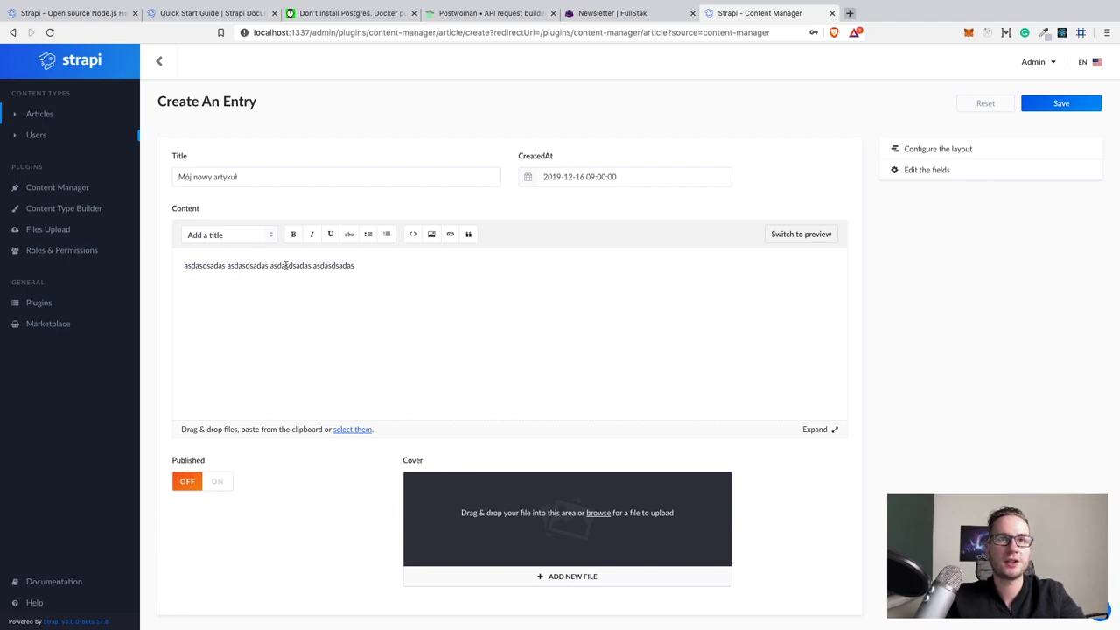
double_click(285, 265)
click(293, 234)
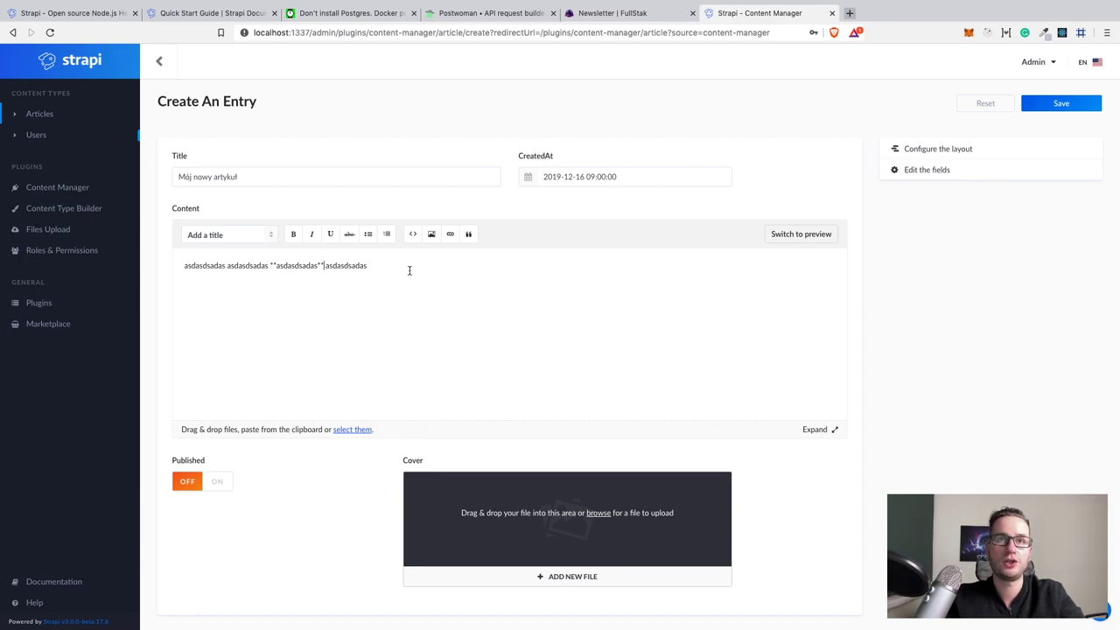
click(802, 238)
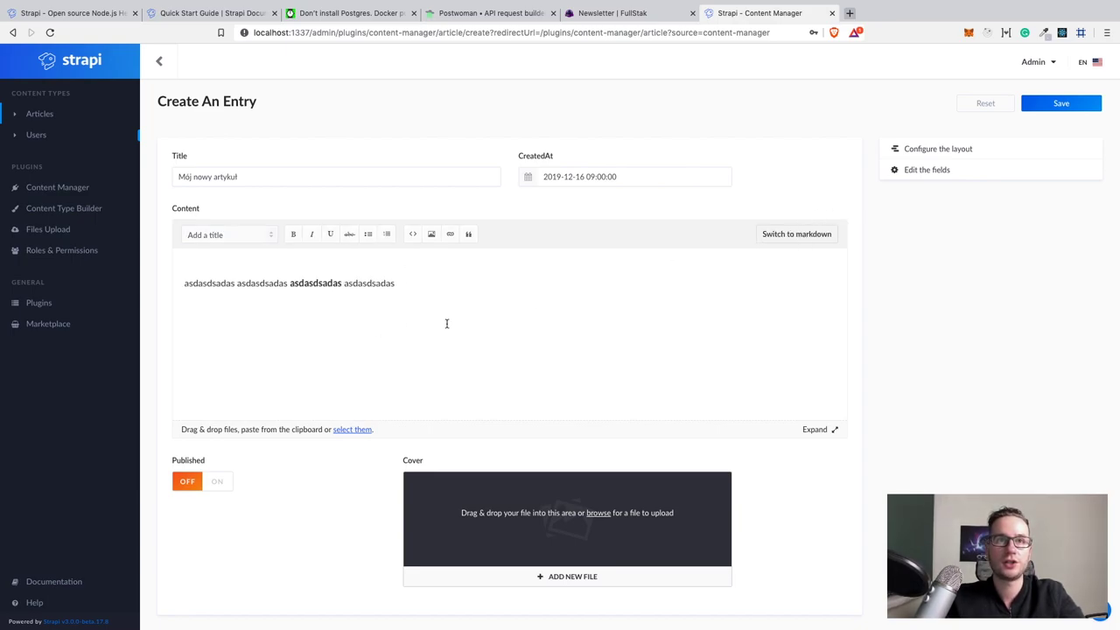
click(787, 237)
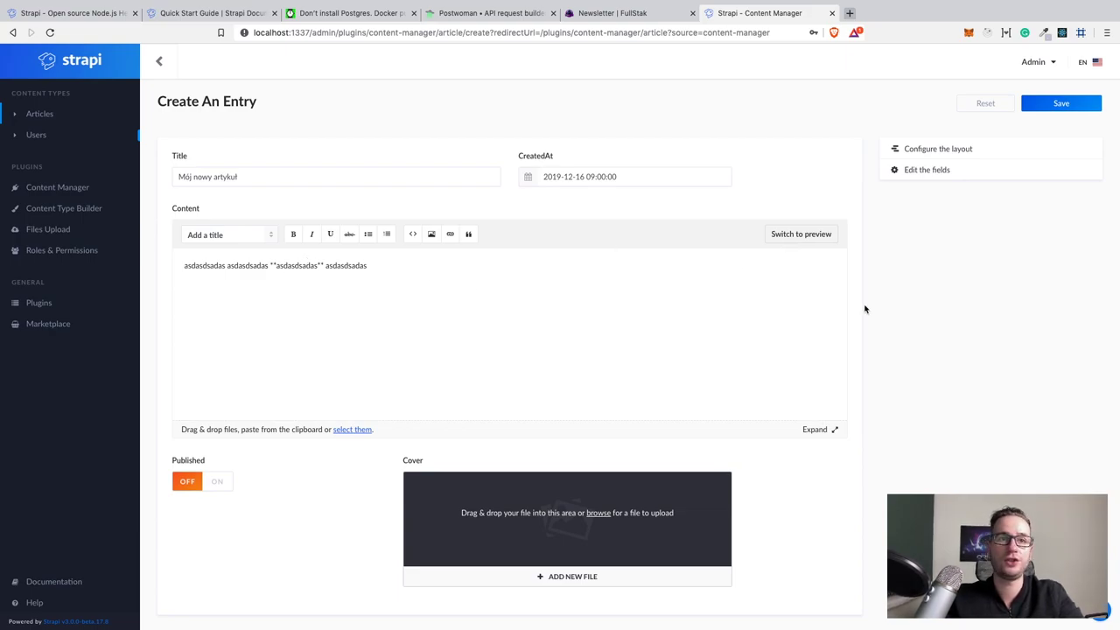
Mark the article published, set pwa-podcast.jpg as the cover, and save the entry.
click(212, 485)
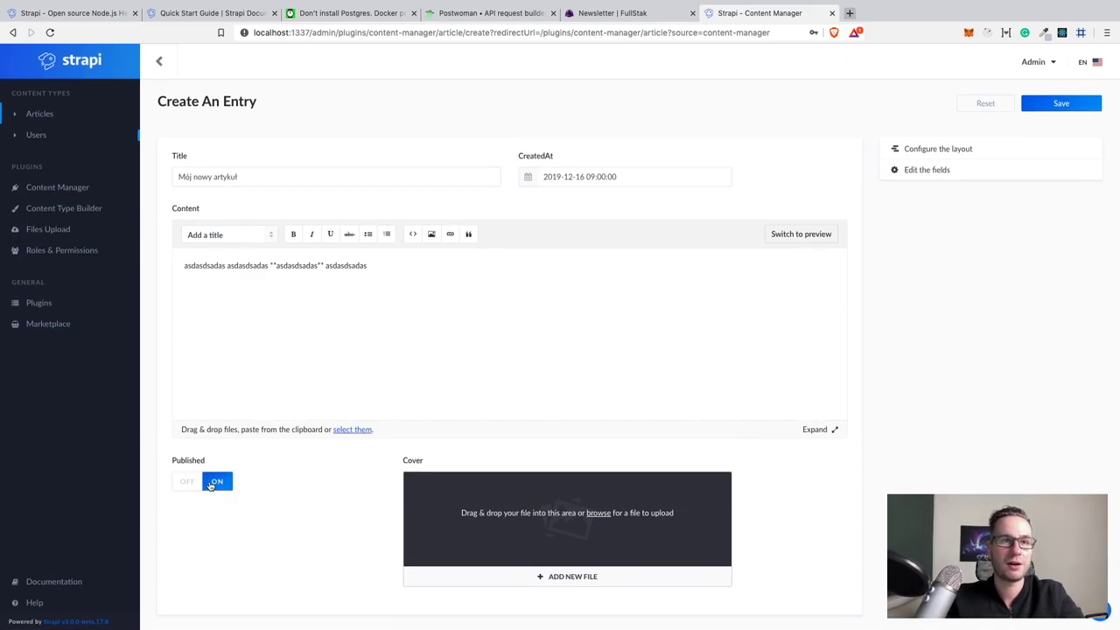
click(598, 513)
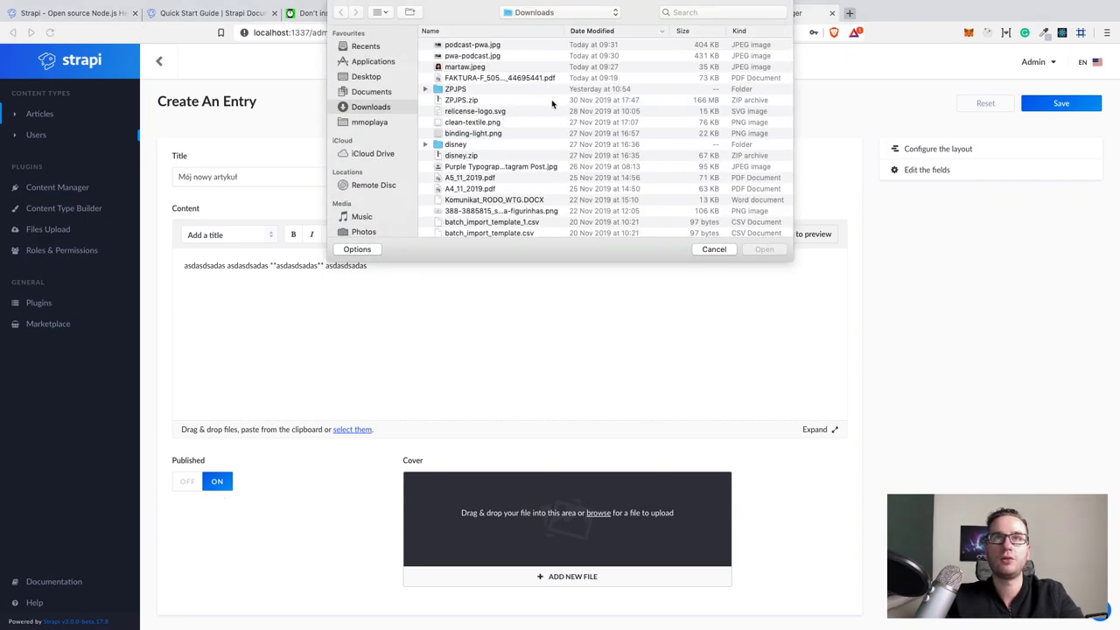
scroll(533, 161, down, 2)
scroll(534, 162, up, 2)
click(505, 56)
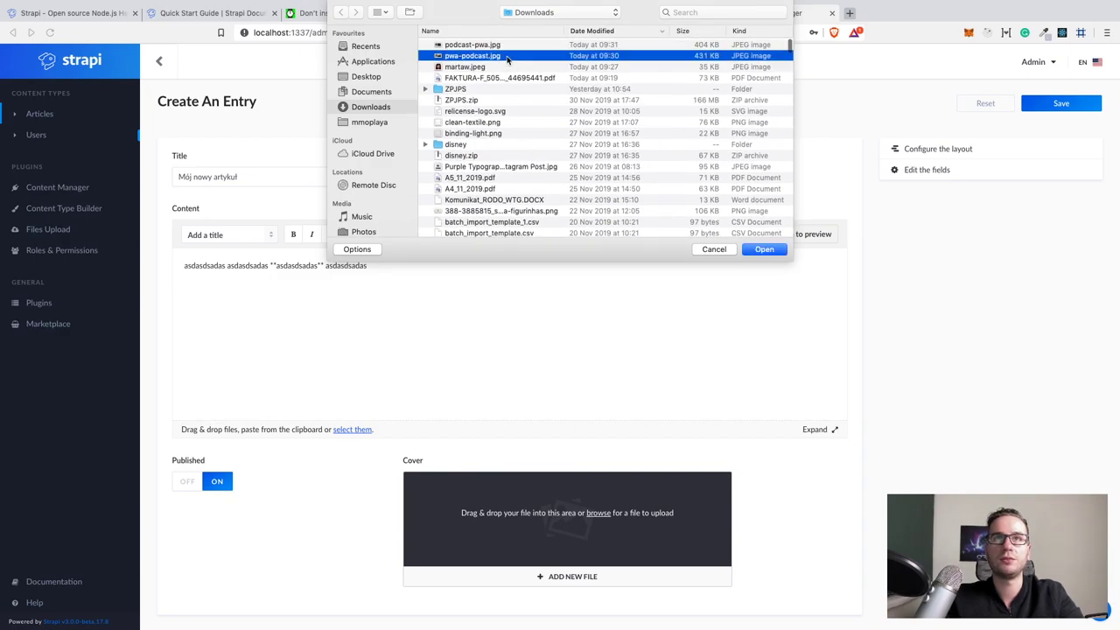
click(764, 249)
scroll(692, 388, down, 1)
click(1046, 103)
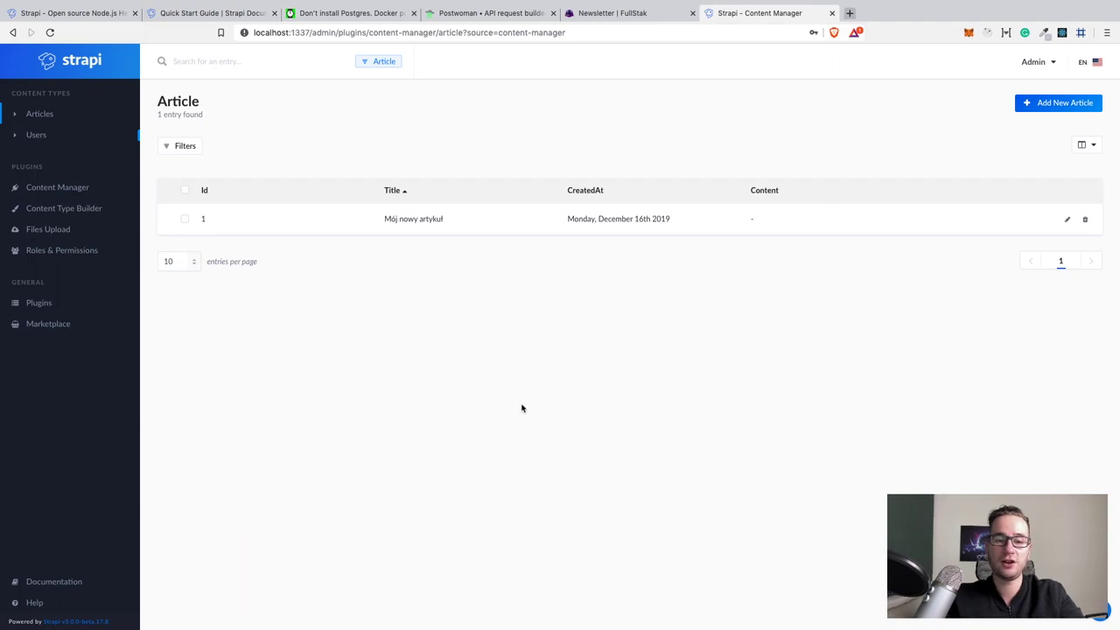
Try launching psql via Spotlight, then close the failed Terminal window and return to iTerm2.
key(super+space)
text(psql)
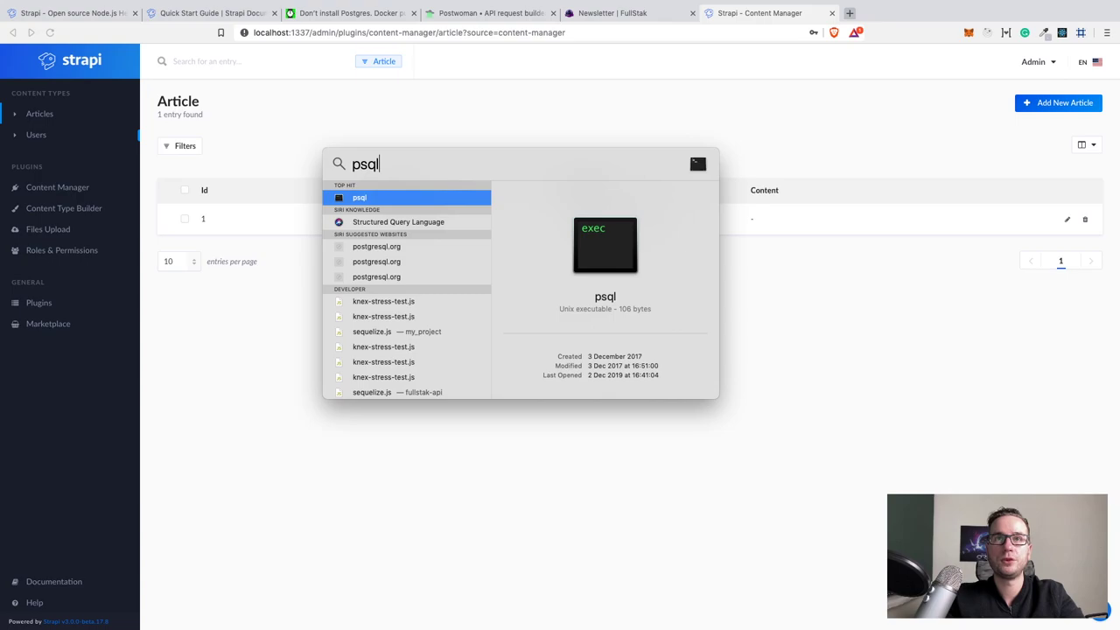
key(Return)
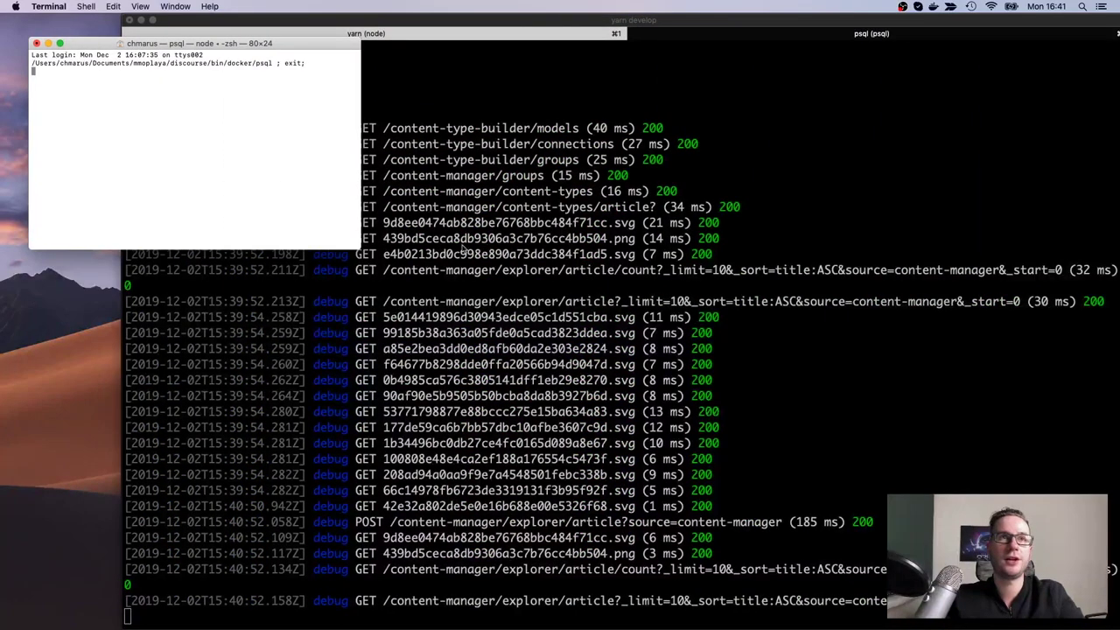
click(36, 43)
click(551, 300)
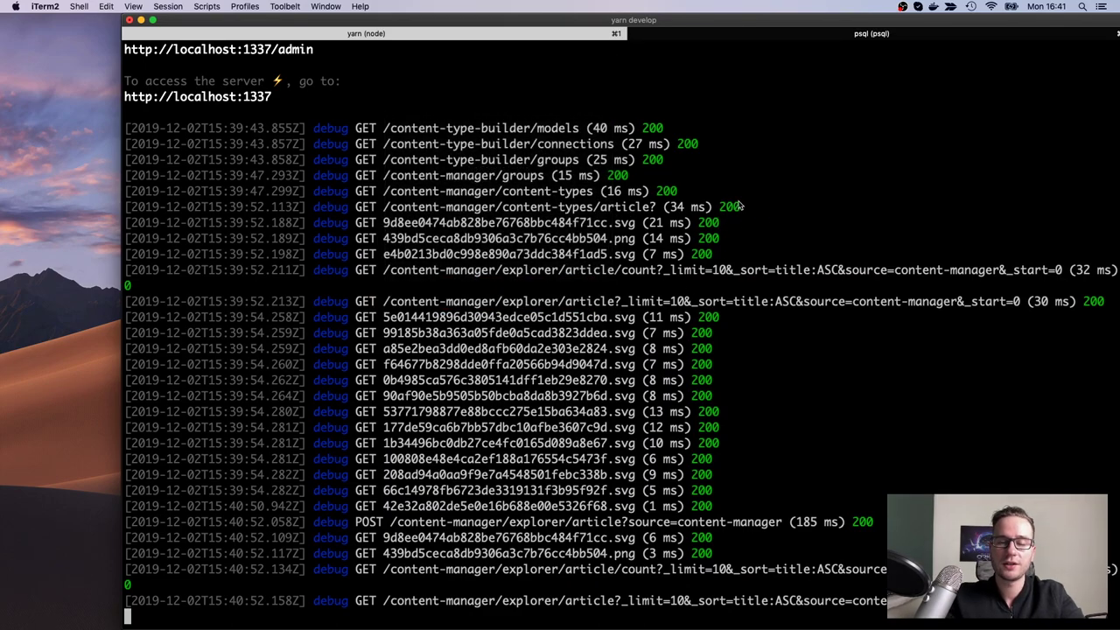
Launch PSequel through Spotlight search.
key(super+space)
key(super+p)
text(peequel)
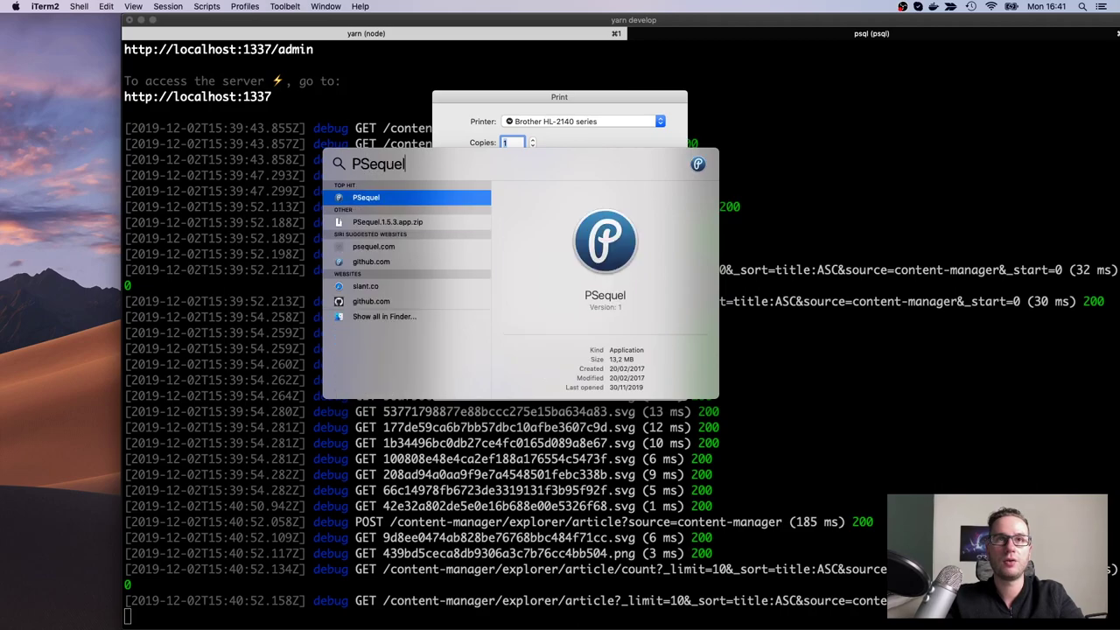
key(Return)
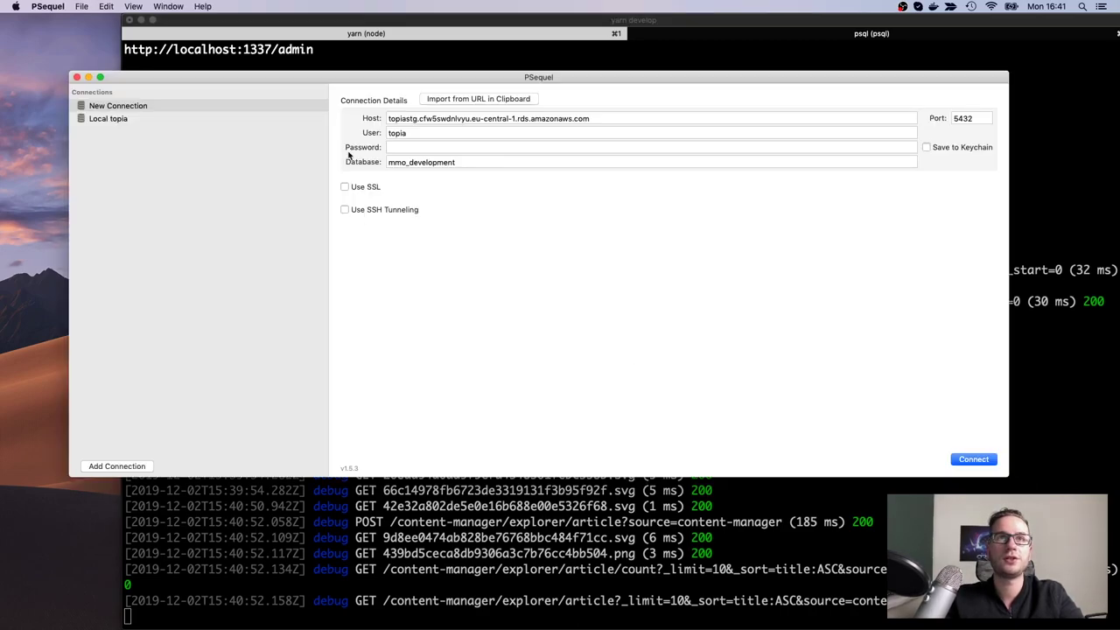
Connect PSequel to the project_development database and view the articles table rows.
click(137, 121)
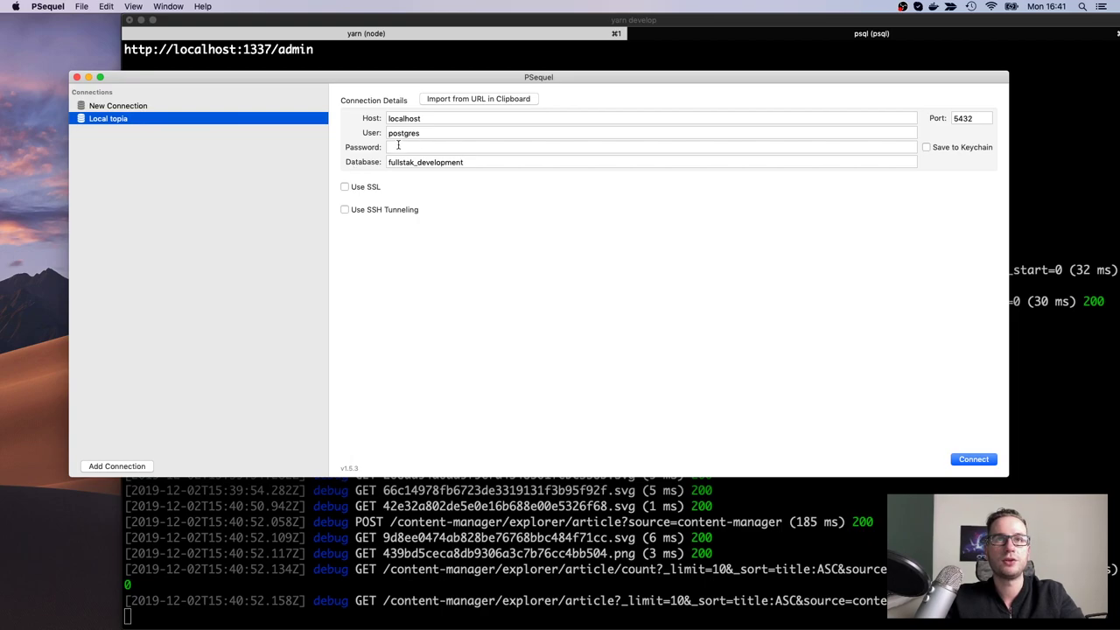
drag(412, 161, 358, 162)
text(project)
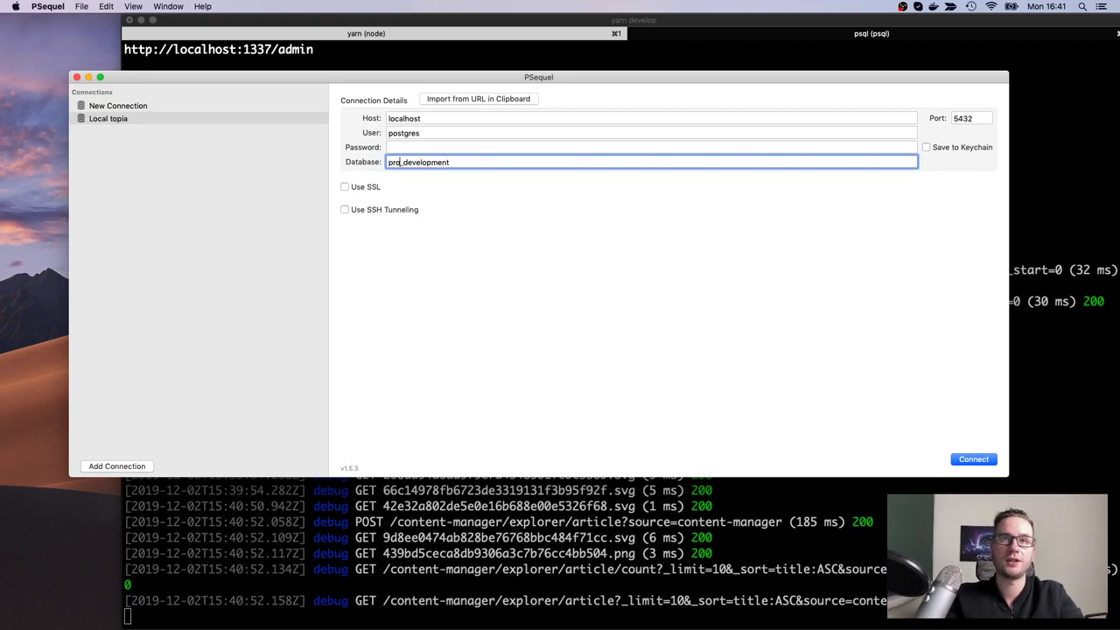
click(402, 148)
text(post)
key(Return)
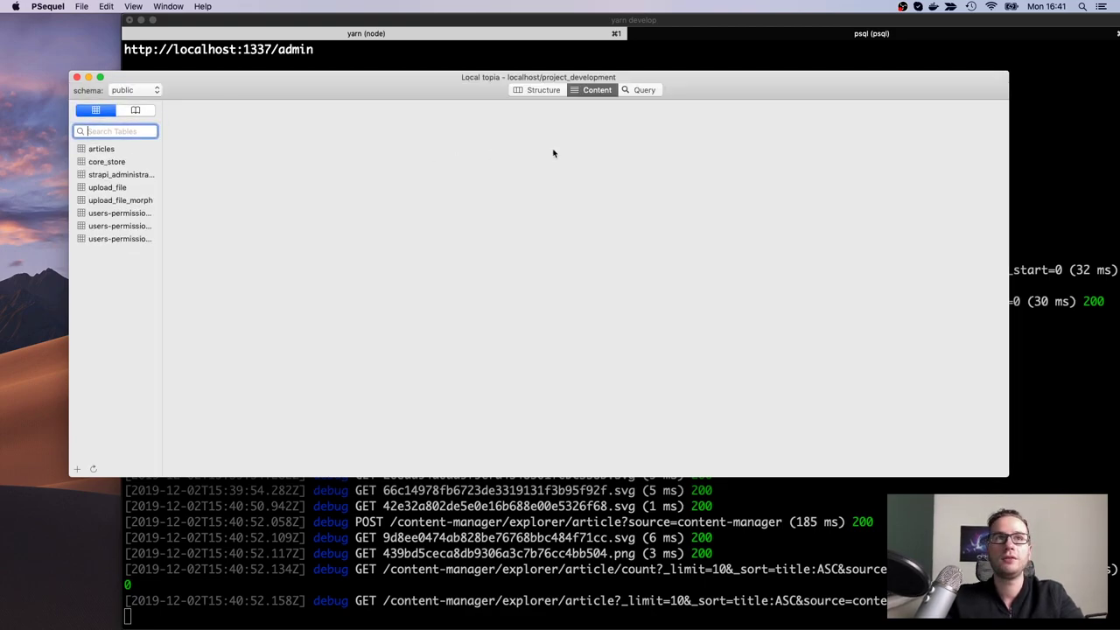
click(99, 148)
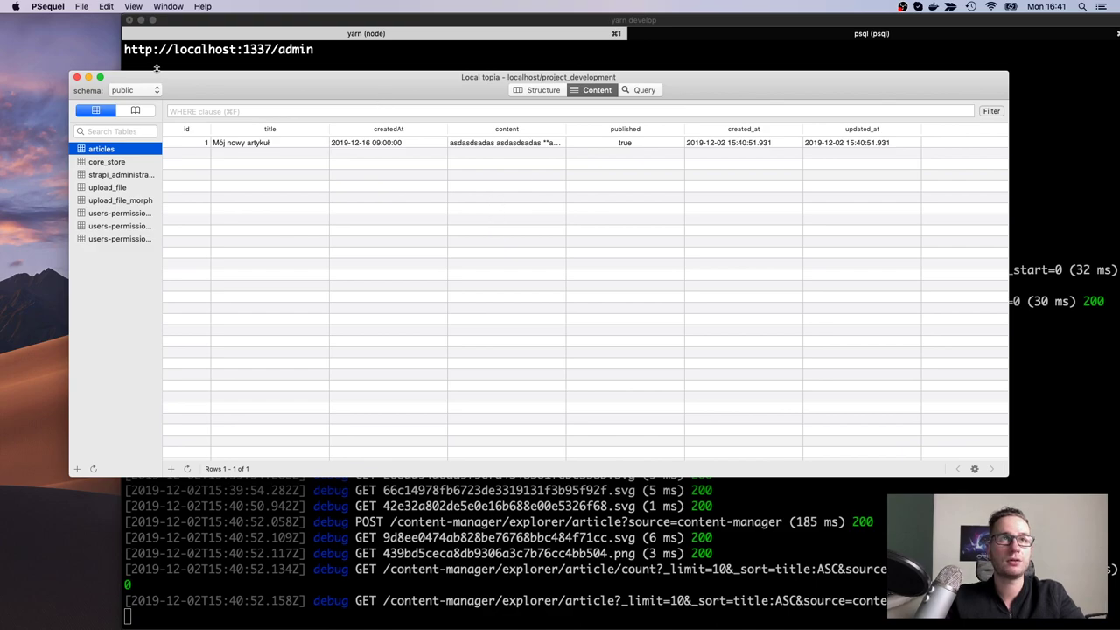
Close the PSequel database window, dismiss the Print dialog, and return to the Strapi admin.
key(super+Tab)
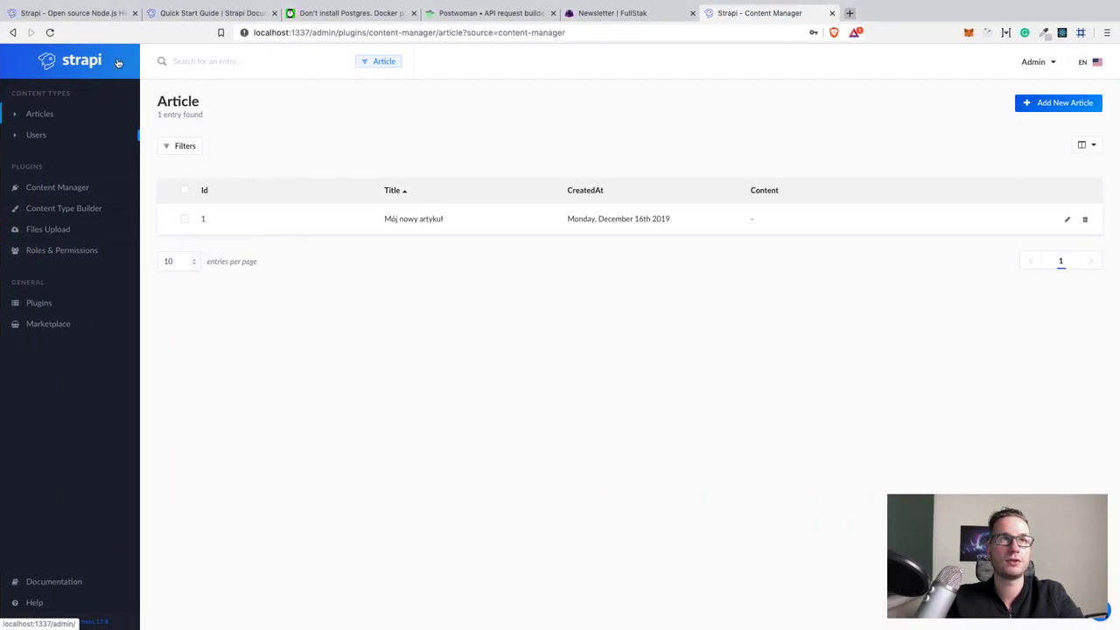
click(293, 34)
drag(294, 33, 204, 39)
key(super+Tab)
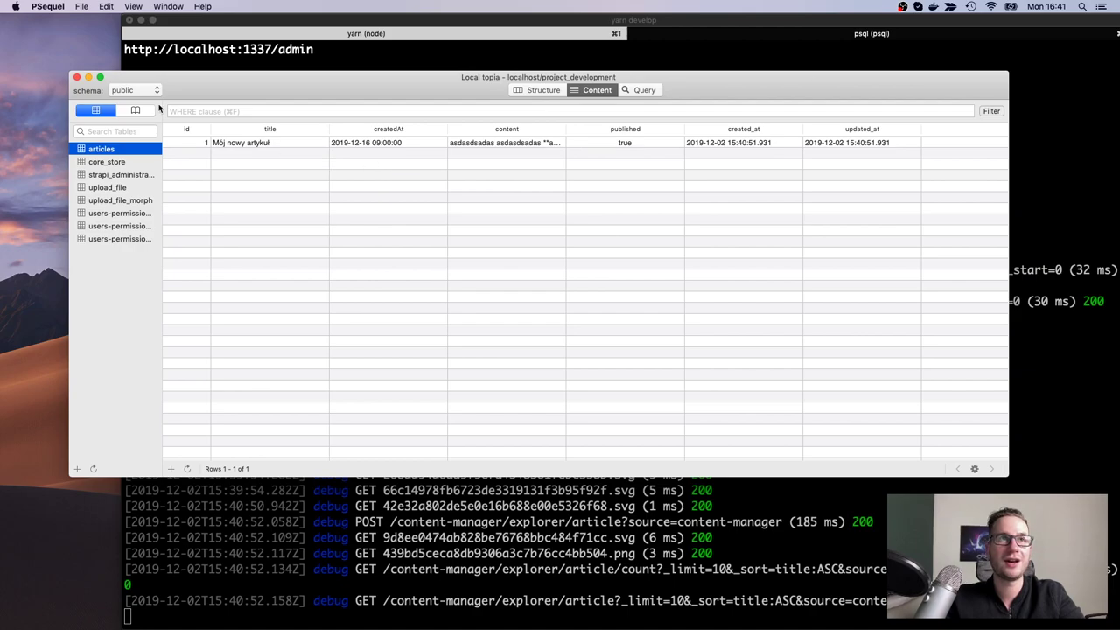
click(77, 78)
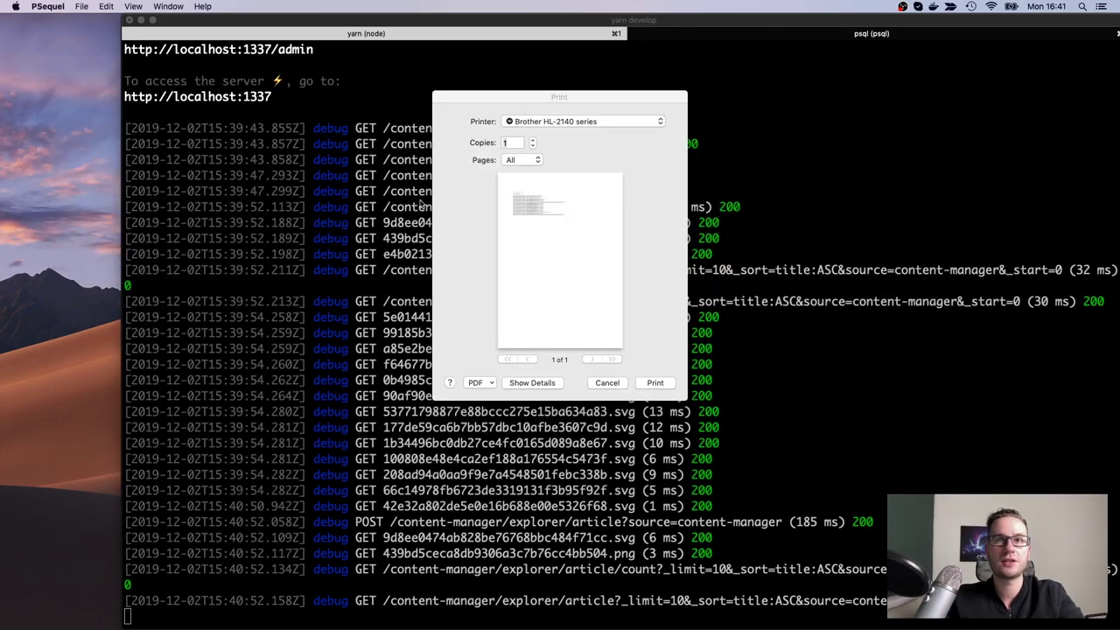
click(607, 383)
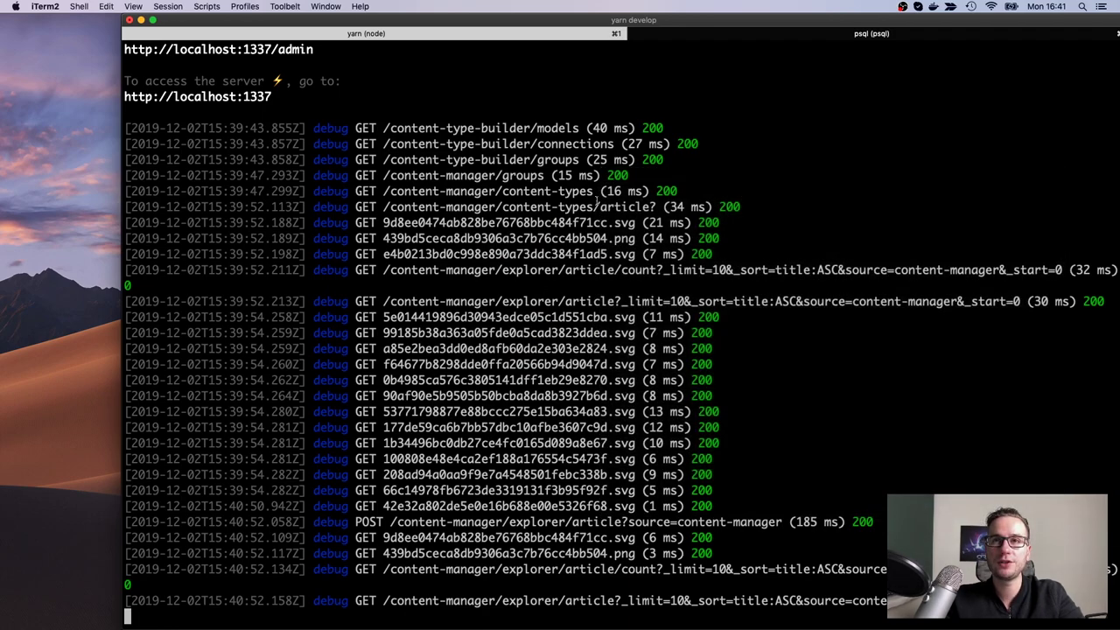
key(ctrl+Right)
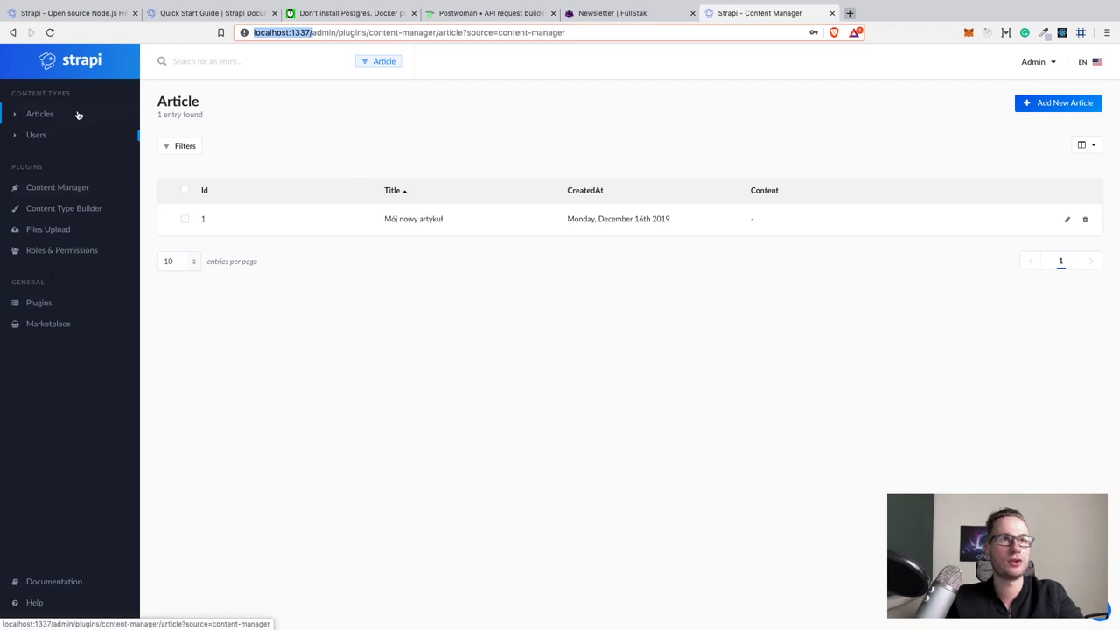
Look over the Article list view in Content Manager settings, then return to Roles & Permissions.
click(67, 260)
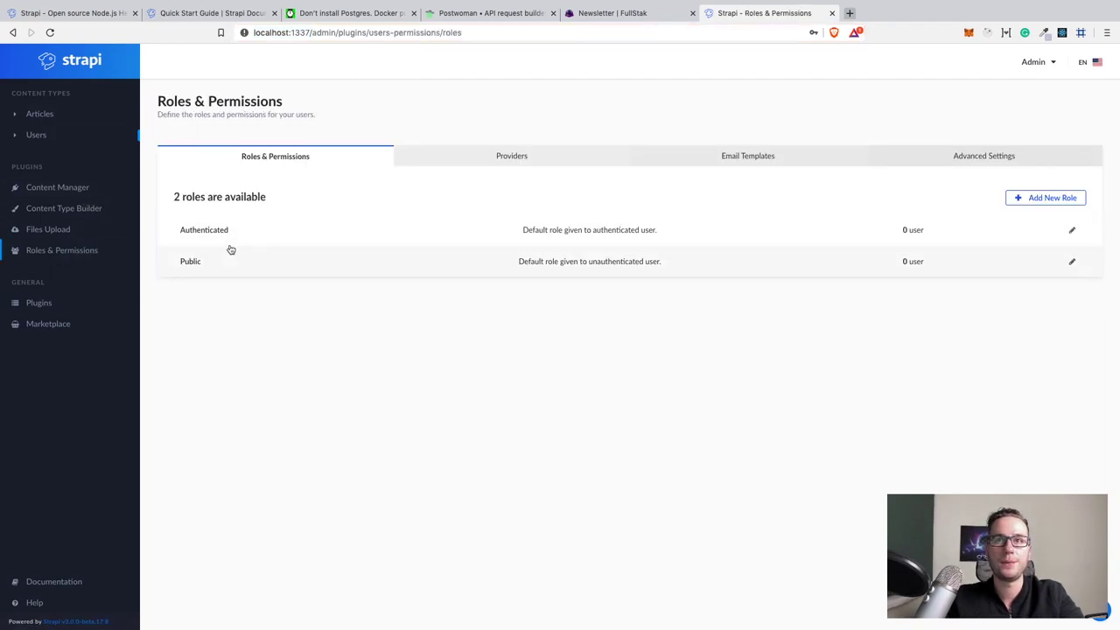
click(70, 189)
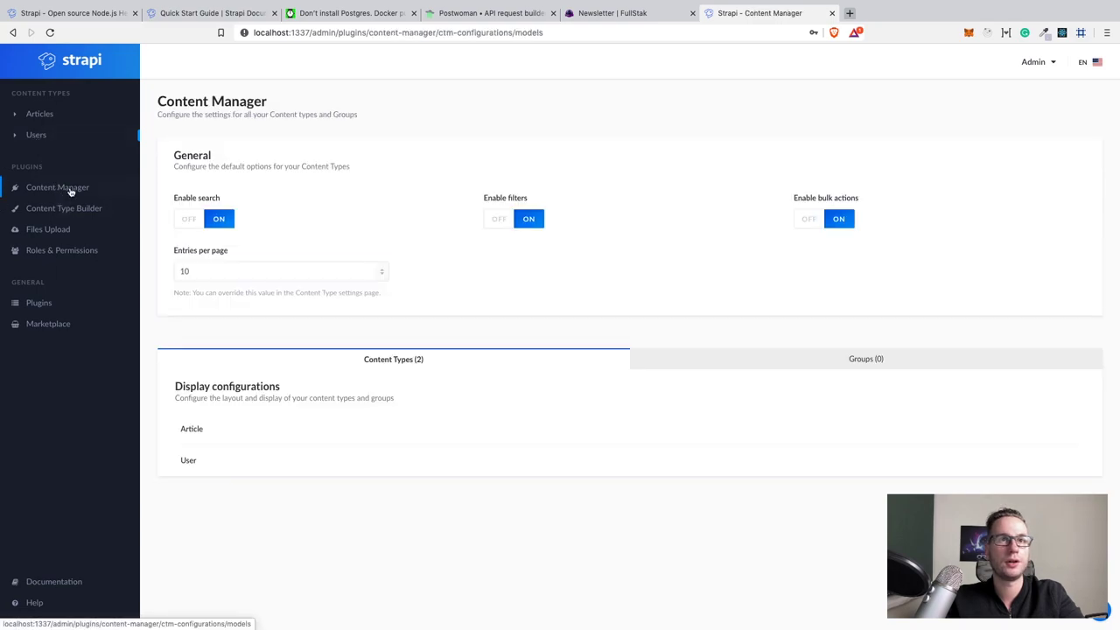
click(225, 442)
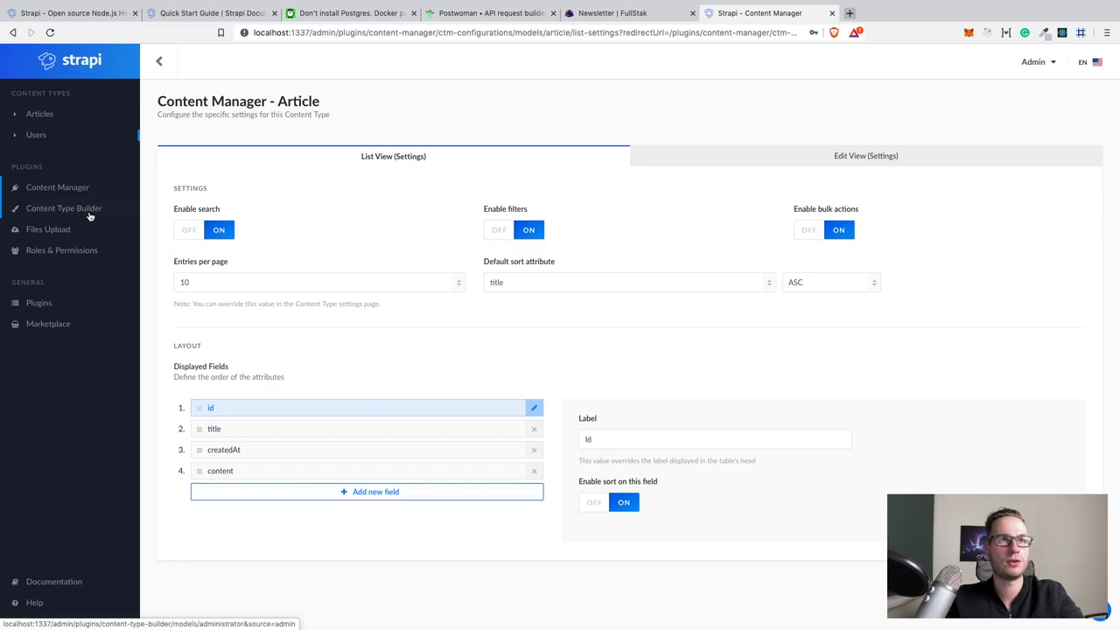
click(86, 250)
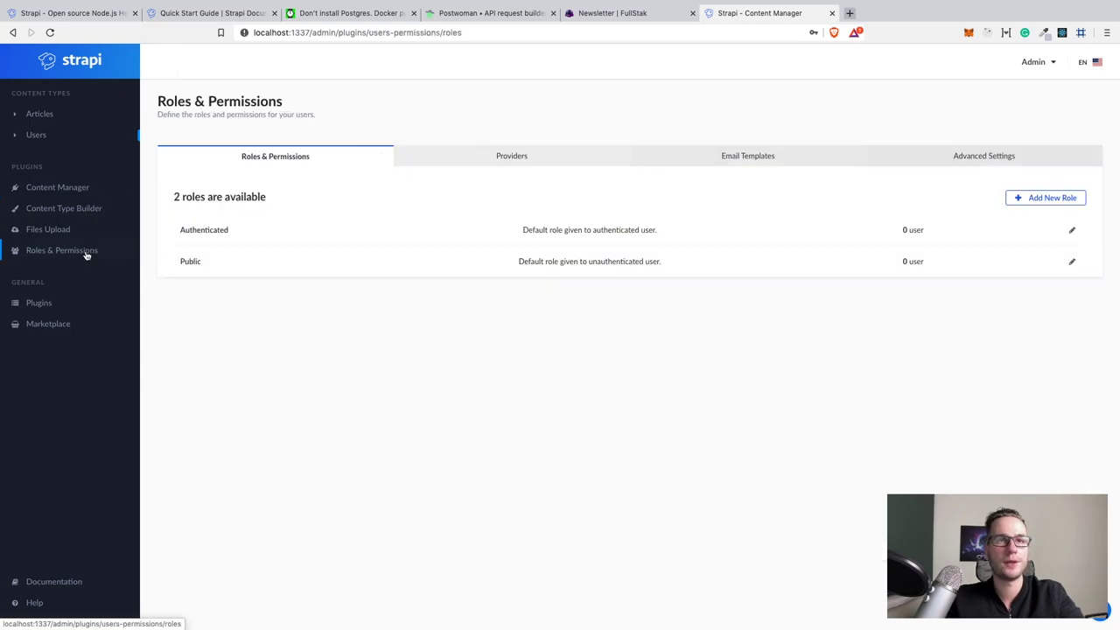
Allow the Public role find and findone on Article, and save.
click(203, 262)
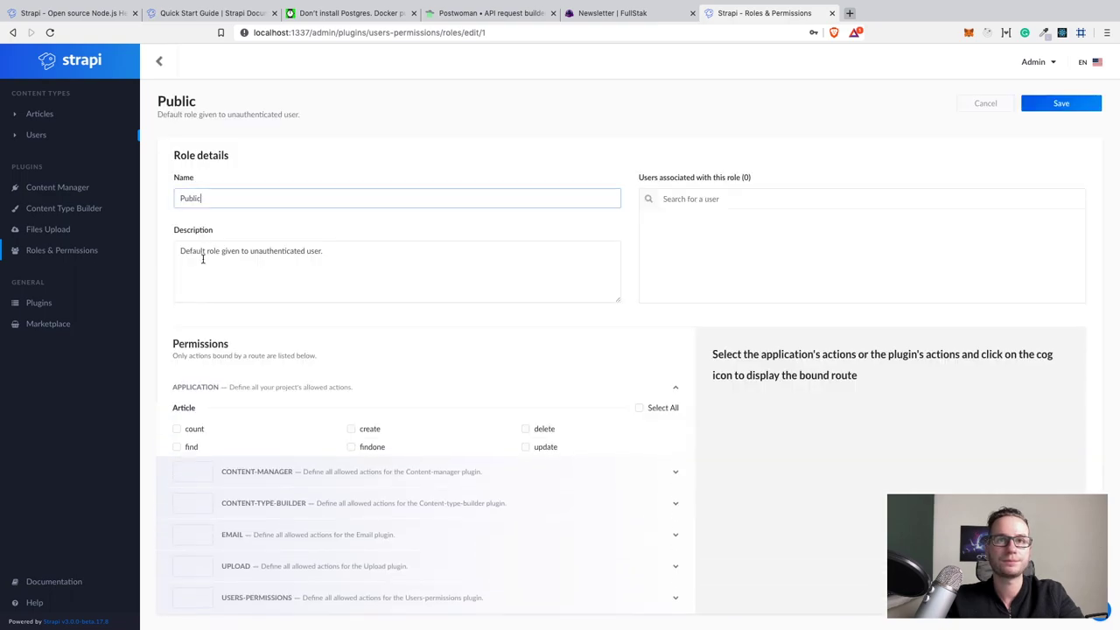
scroll(431, 366, down, 1)
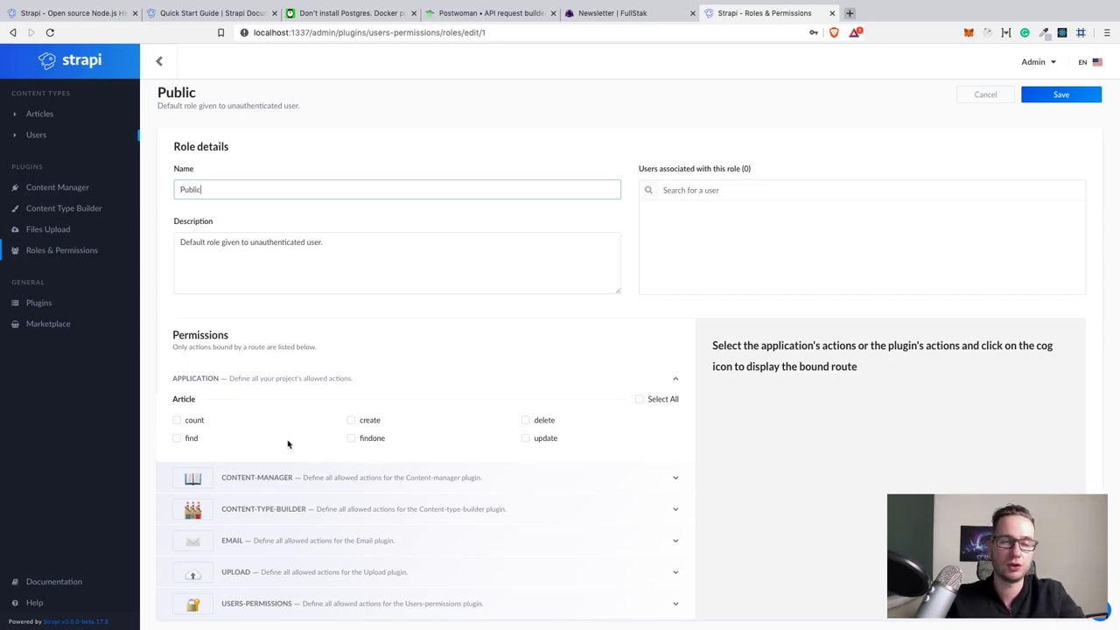
click(175, 439)
click(351, 438)
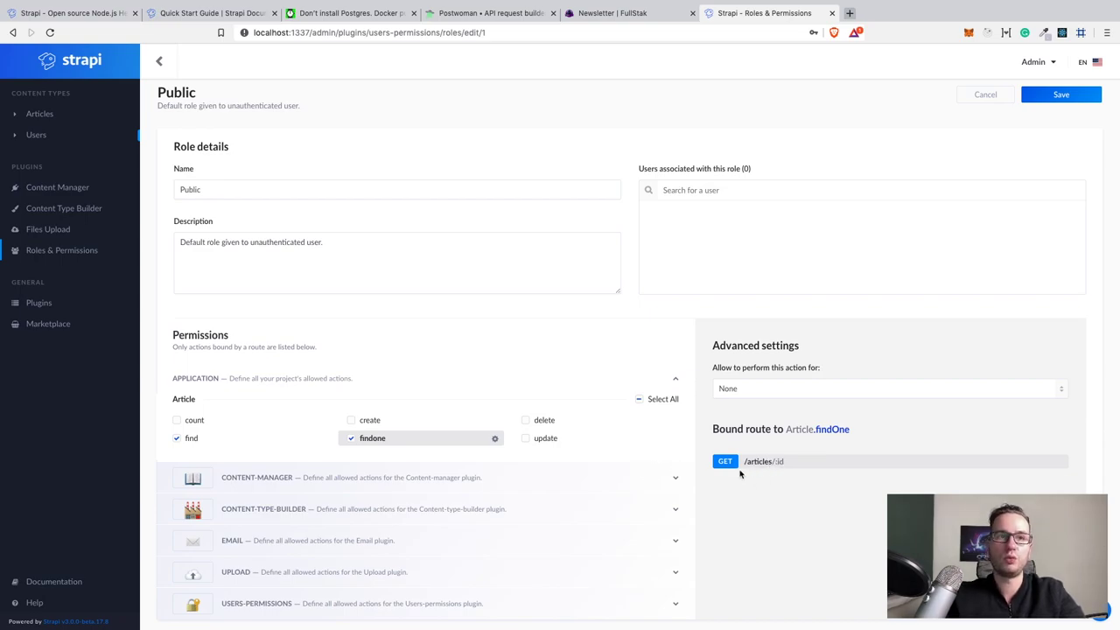
click(1061, 95)
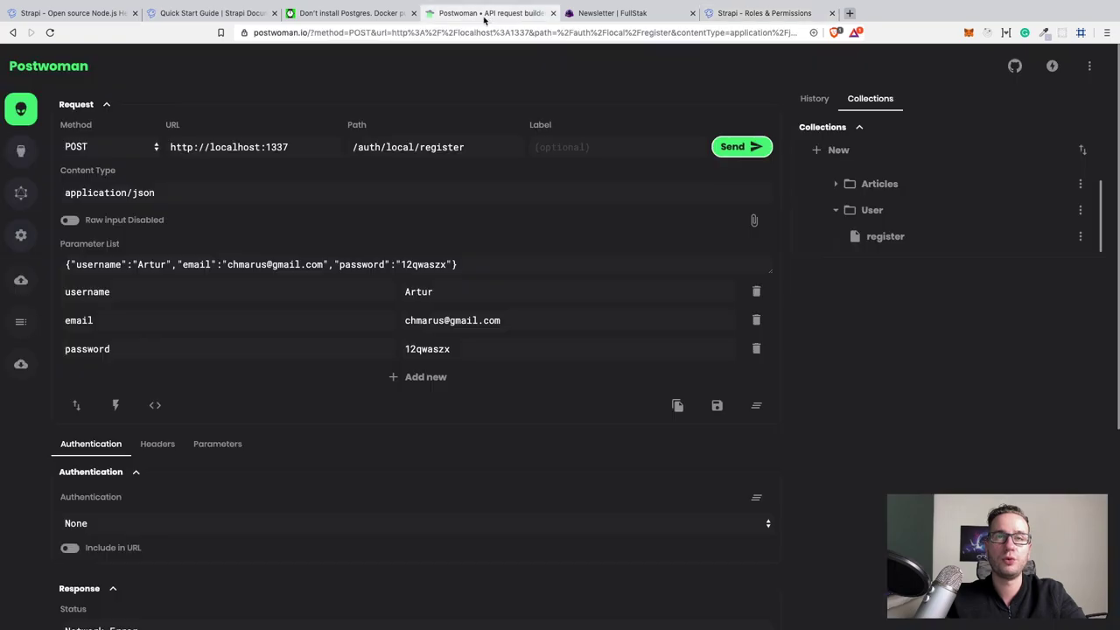
Load the saved Articles index request and send GET localhost:1337/articles.
click(486, 17)
click(889, 190)
click(888, 212)
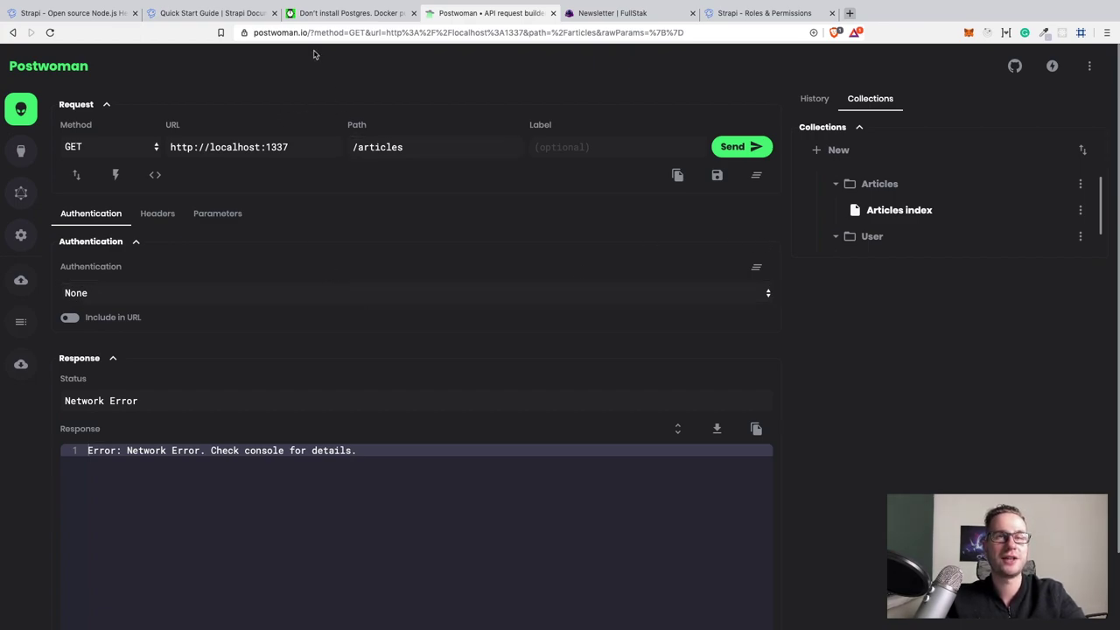
click(727, 151)
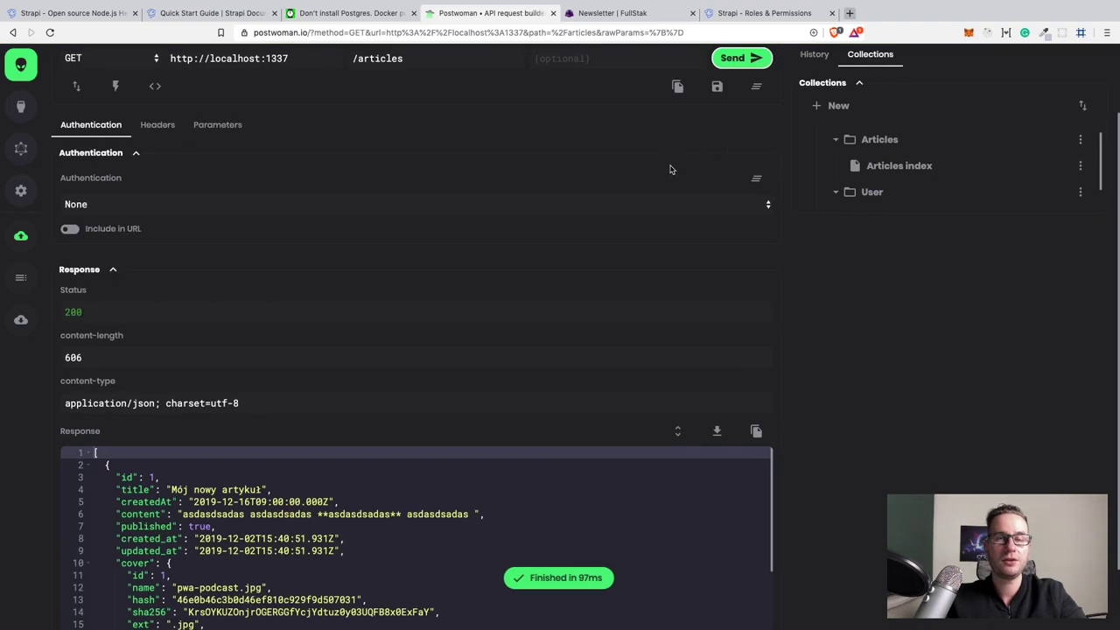
Check the request's localhost:1337 base address and /articles path.
scroll(607, 210, up, 2)
click(212, 143)
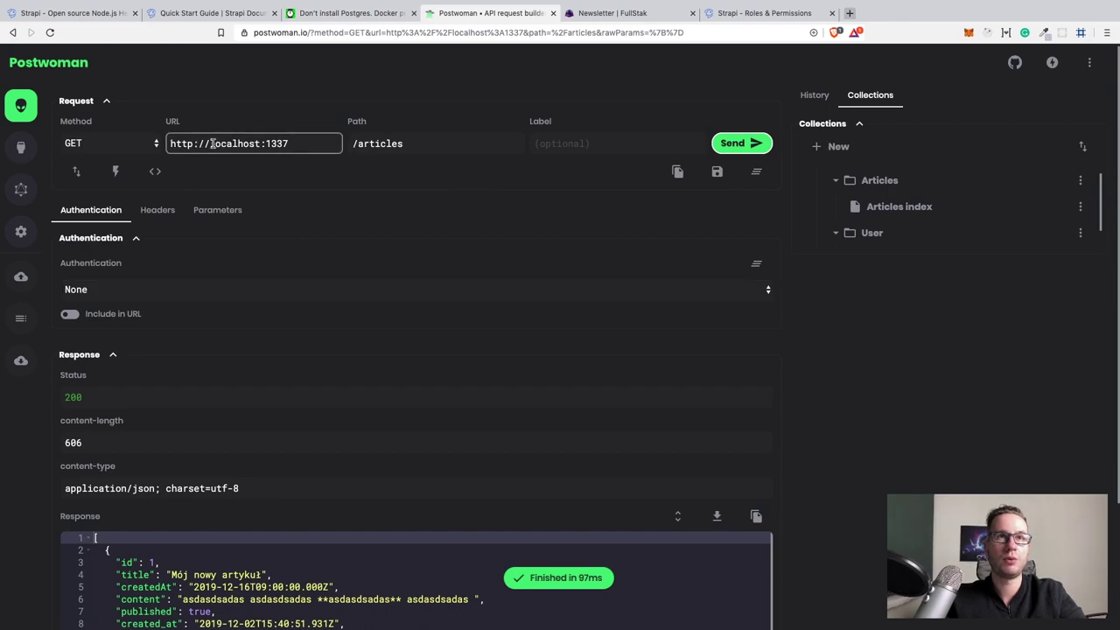
click(385, 146)
click(436, 169)
click(385, 146)
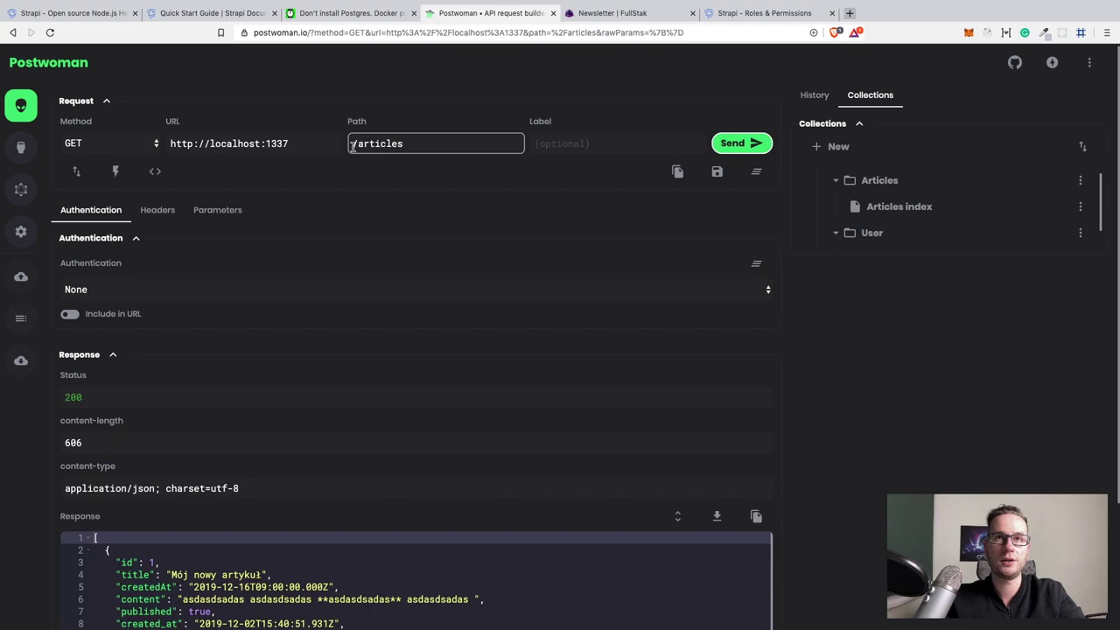
Select the cover image's /uploads URL in the 200 response.
scroll(396, 531, down, 1)
scroll(396, 531, down, 5)
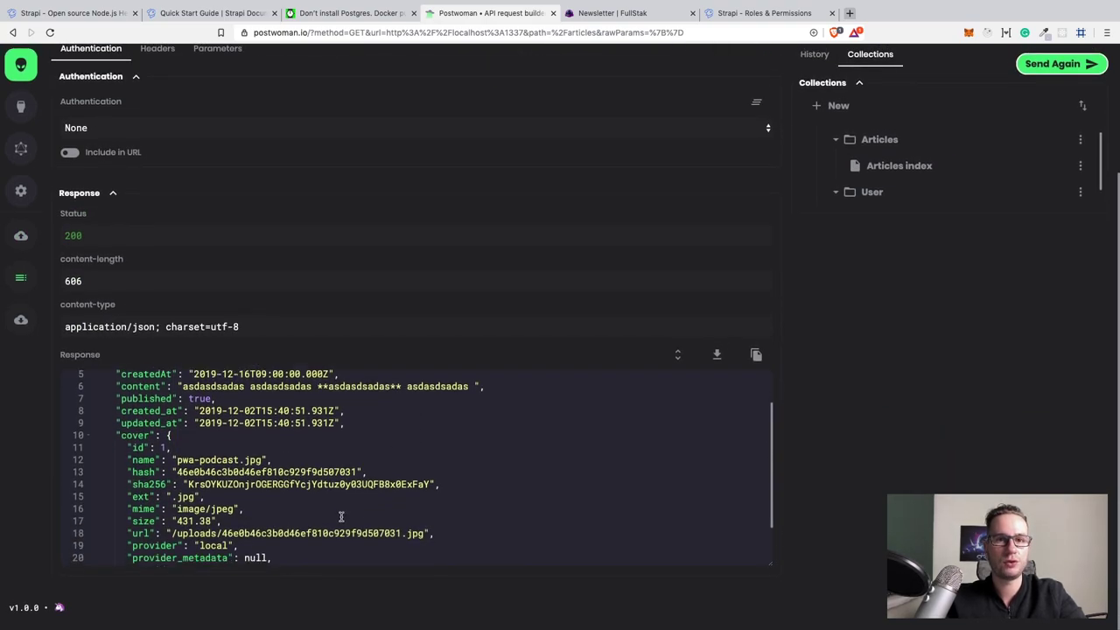
click(173, 533)
drag(172, 533, 425, 533)
key(super+c)
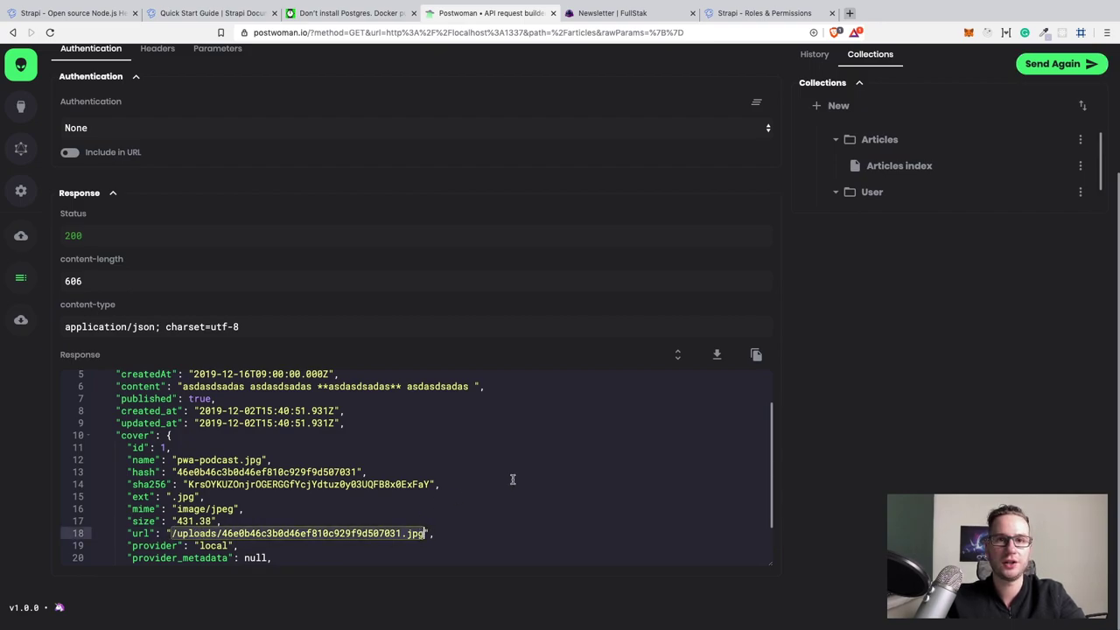
scroll(398, 426, up, 3)
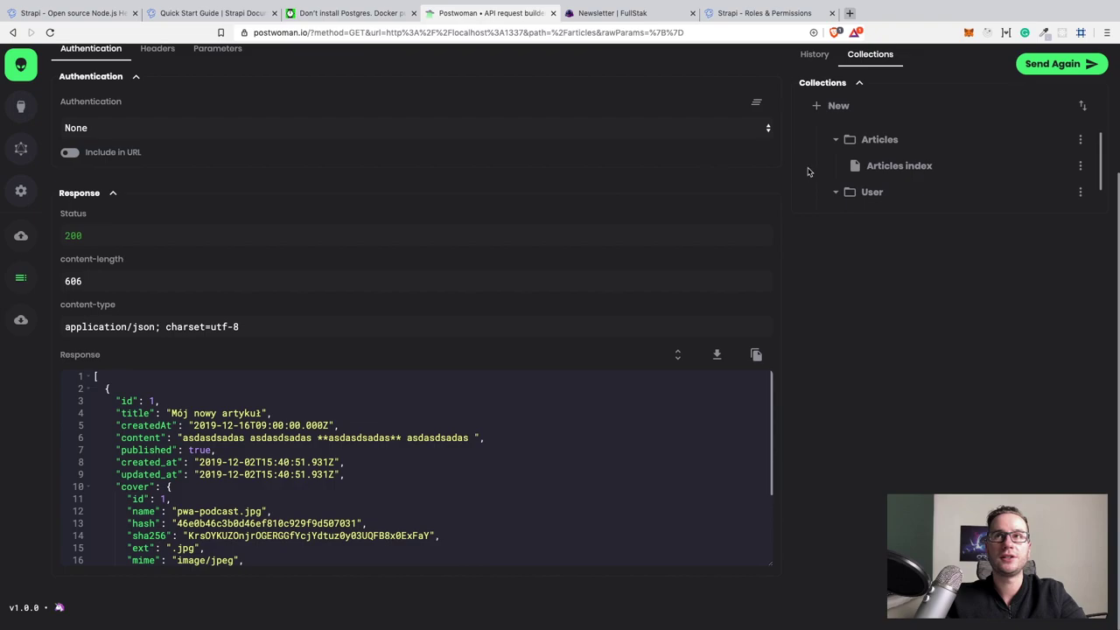
click(848, 13)
Open the cover image at localhost:1337 plus the pasted /uploads path in a new tab.
text(localhost:3000)
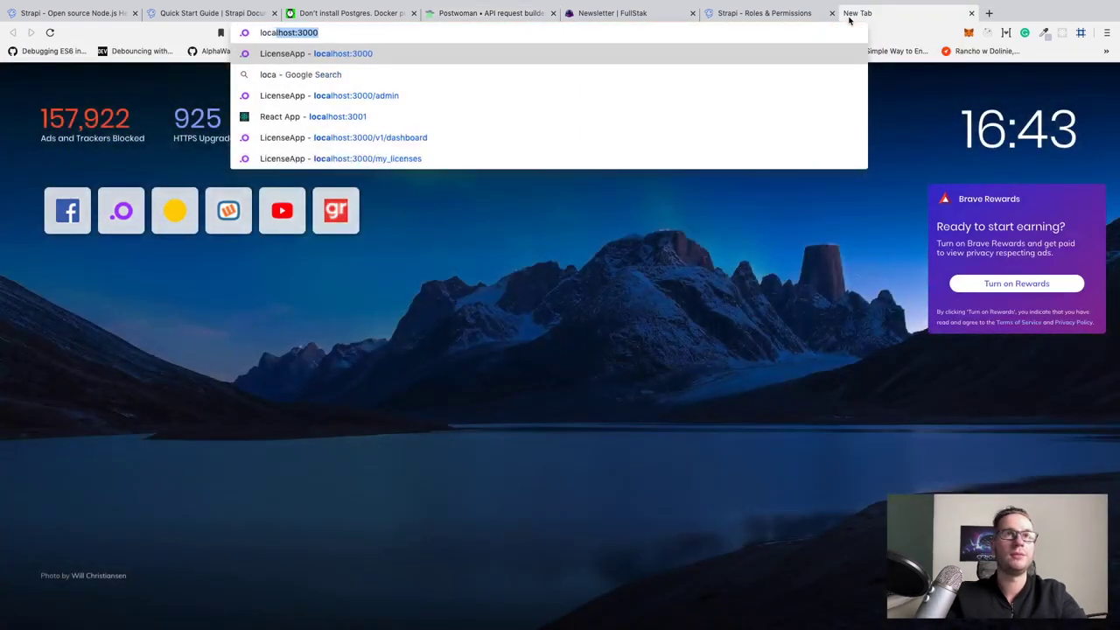
key(BackSpace)
key(BackSpace)
key(BackSpace)
key(BackSpace)
text(1)
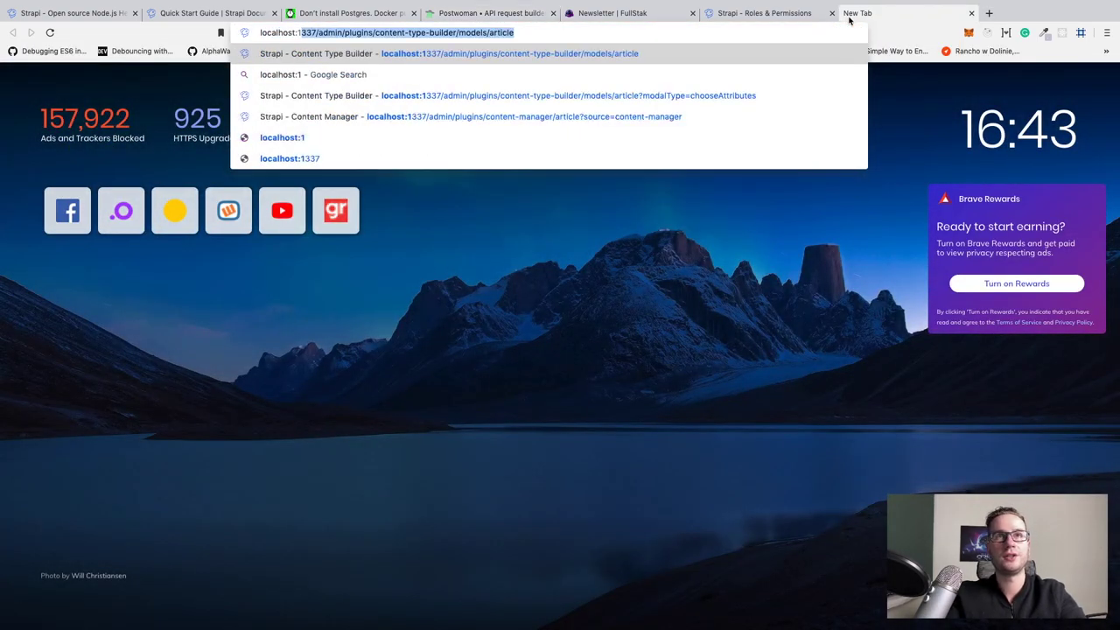
key(Right)
drag(320, 32, 599, 27)
key(super+v)
key(Return)
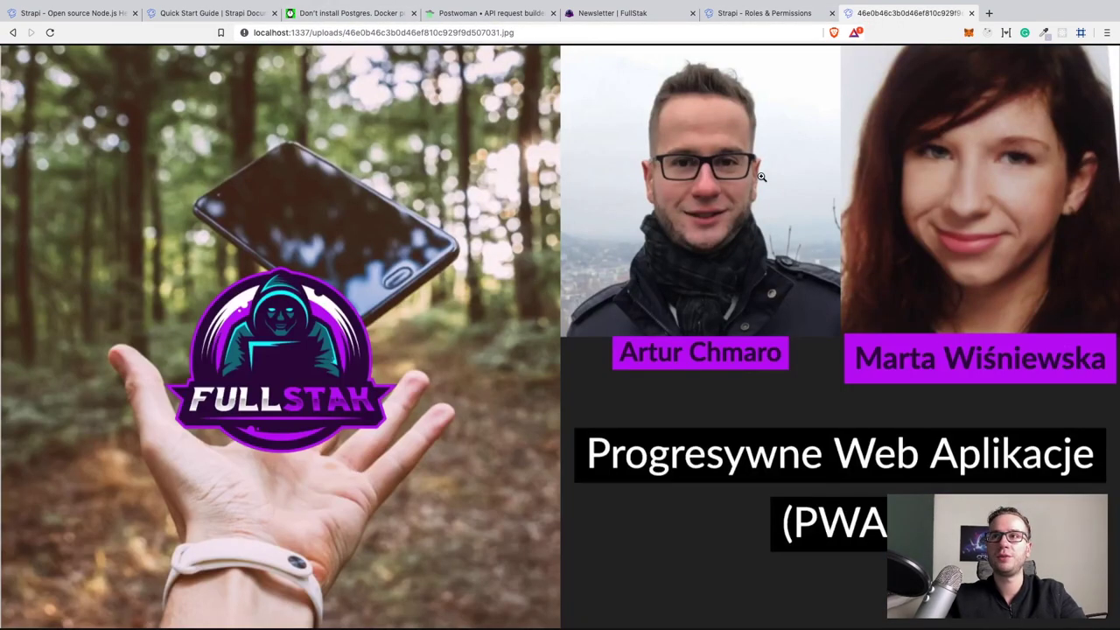
Go back to the Strapi Roles & Permissions tab.
click(781, 14)
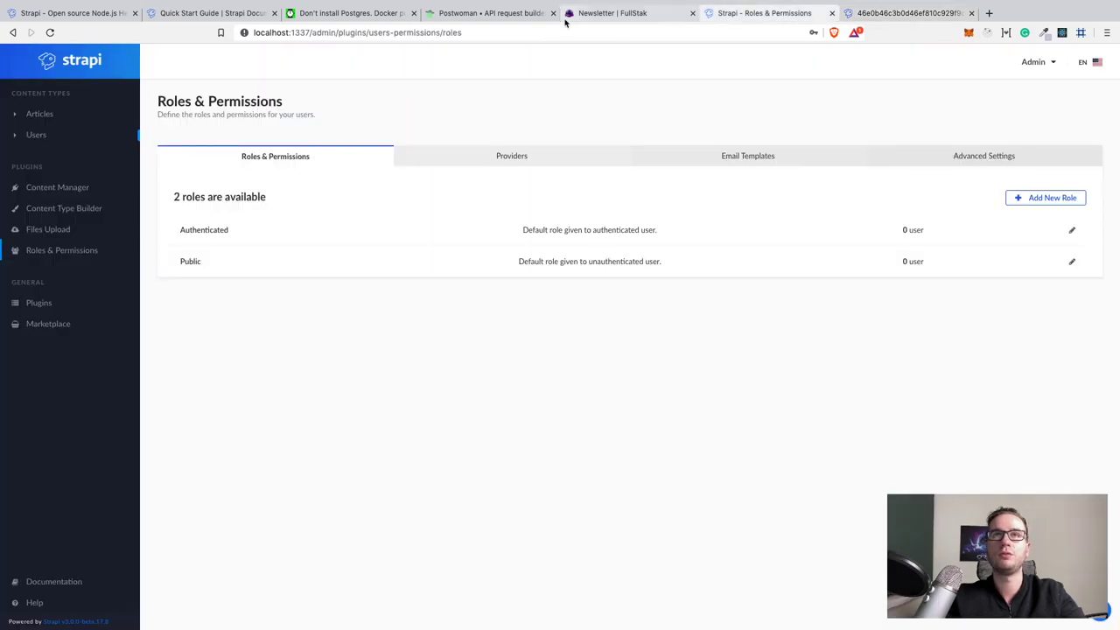
click(452, 14)
scroll(182, 498, up, 1)
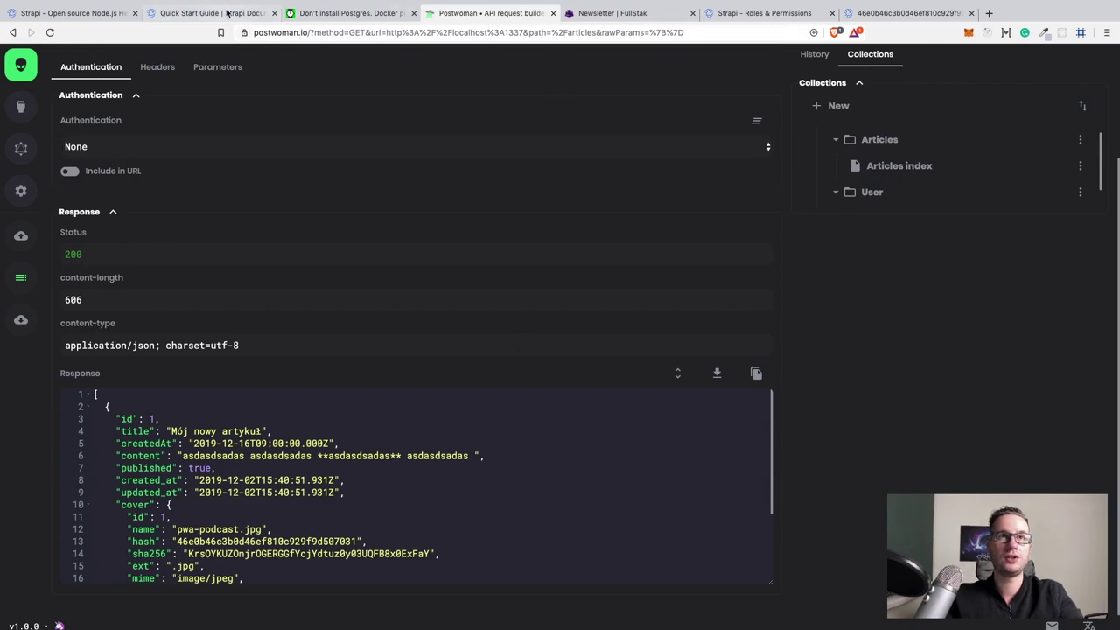
click(736, 18)
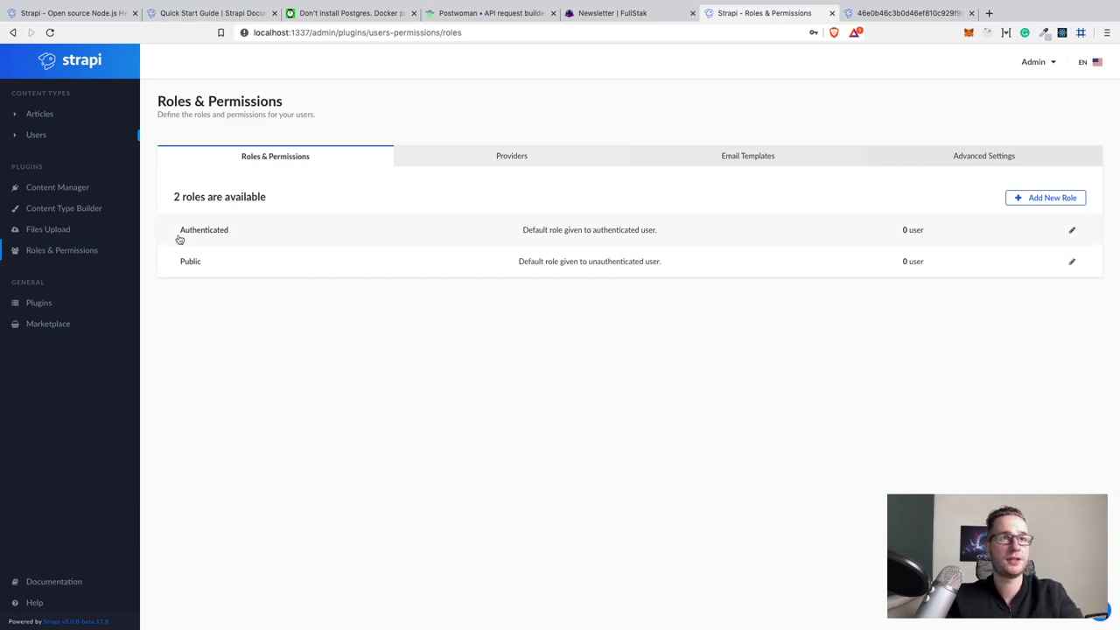
Untick find and findone on Article for the Public role, and save.
click(1075, 263)
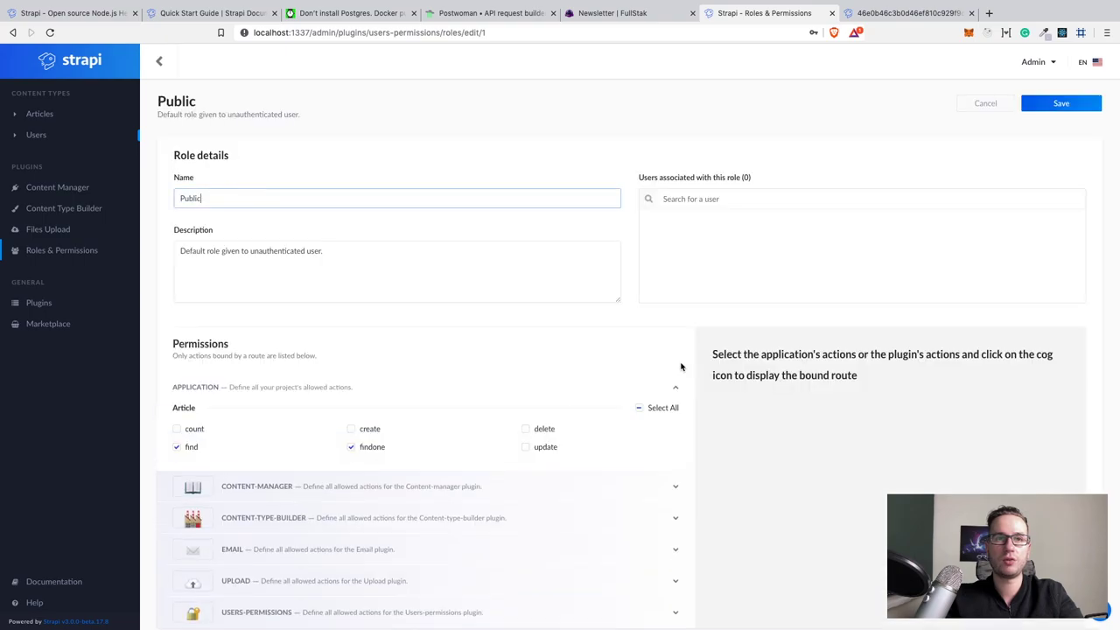
scroll(286, 428, down, 1)
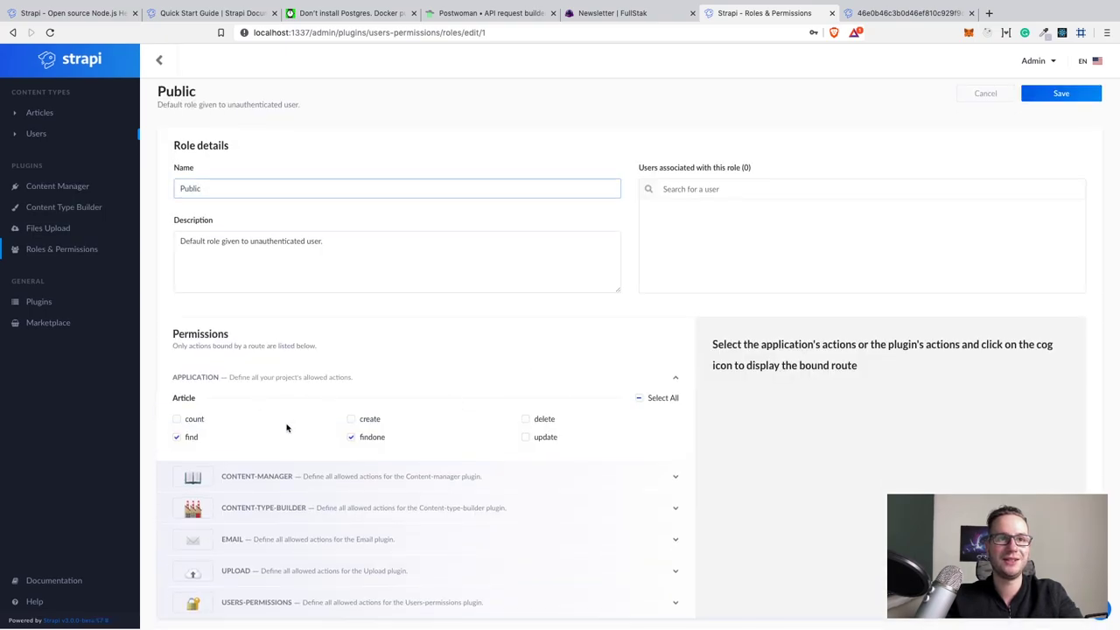
click(176, 440)
click(351, 439)
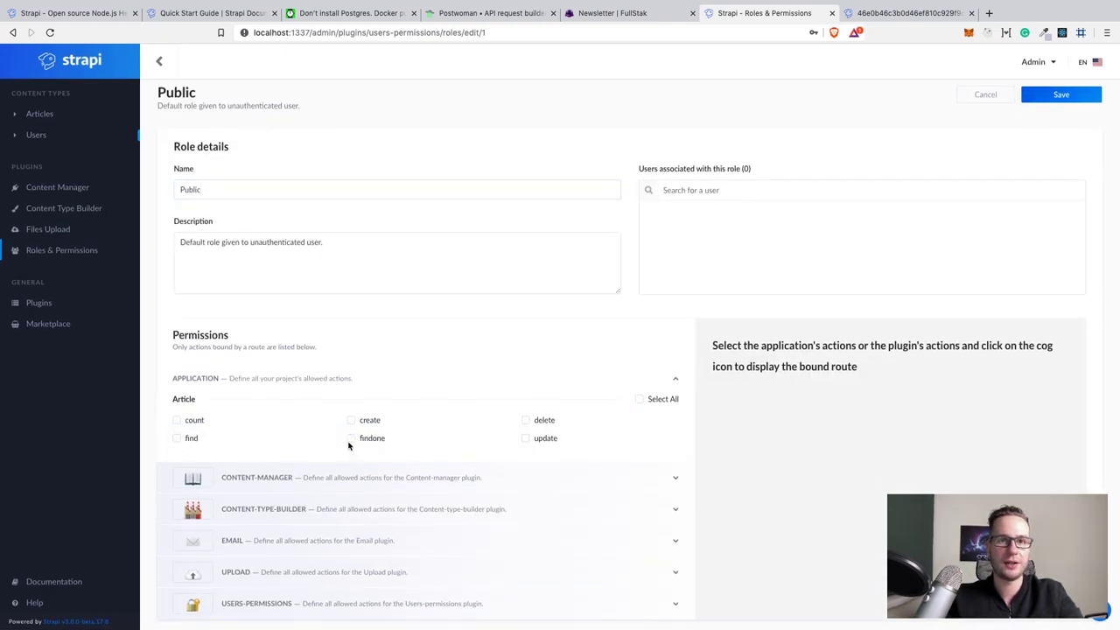
click(1041, 98)
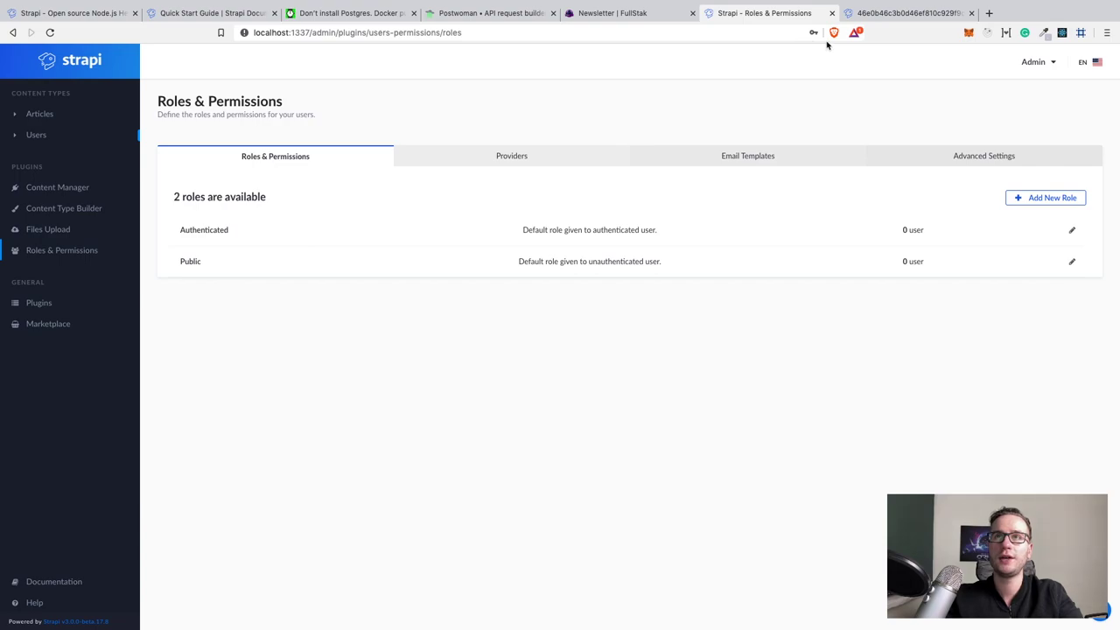
click(472, 16)
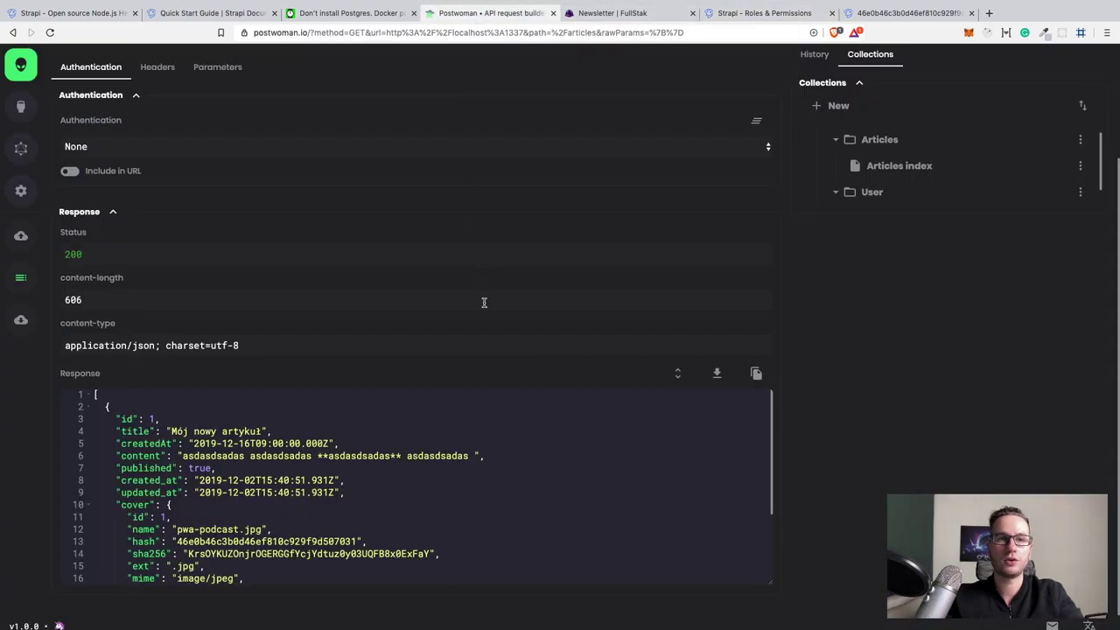
Resend GET /articles unauthenticated and highlight the 403 Forbidden status code.
scroll(560, 482, up, 3)
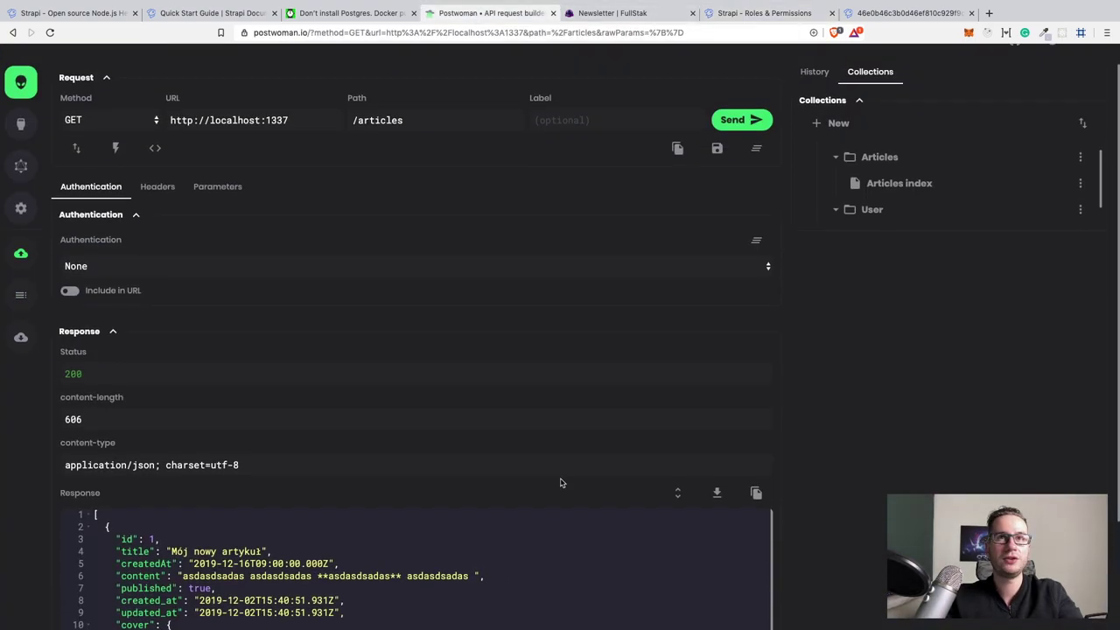
click(731, 119)
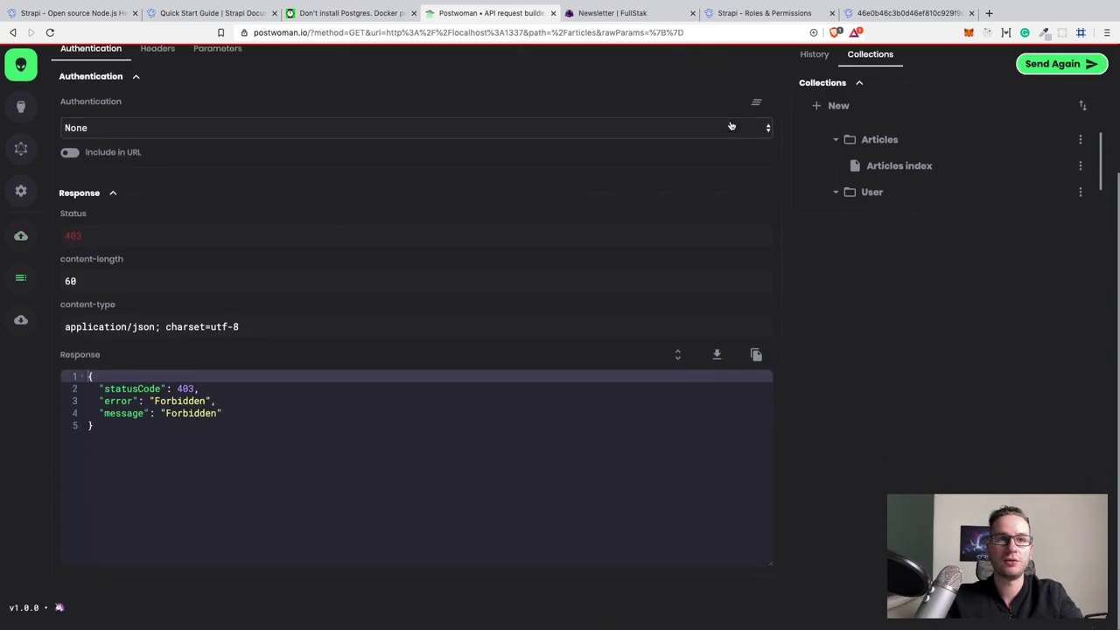
double_click(183, 388)
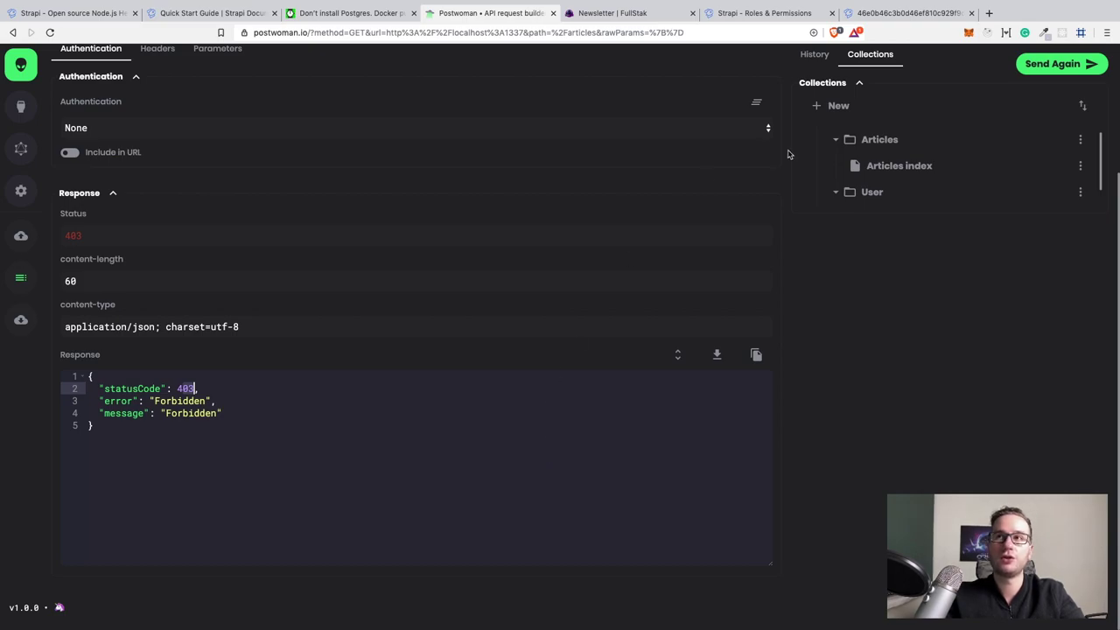
click(869, 14)
Give the Authenticated role find and findone on Article, and save.
click(757, 14)
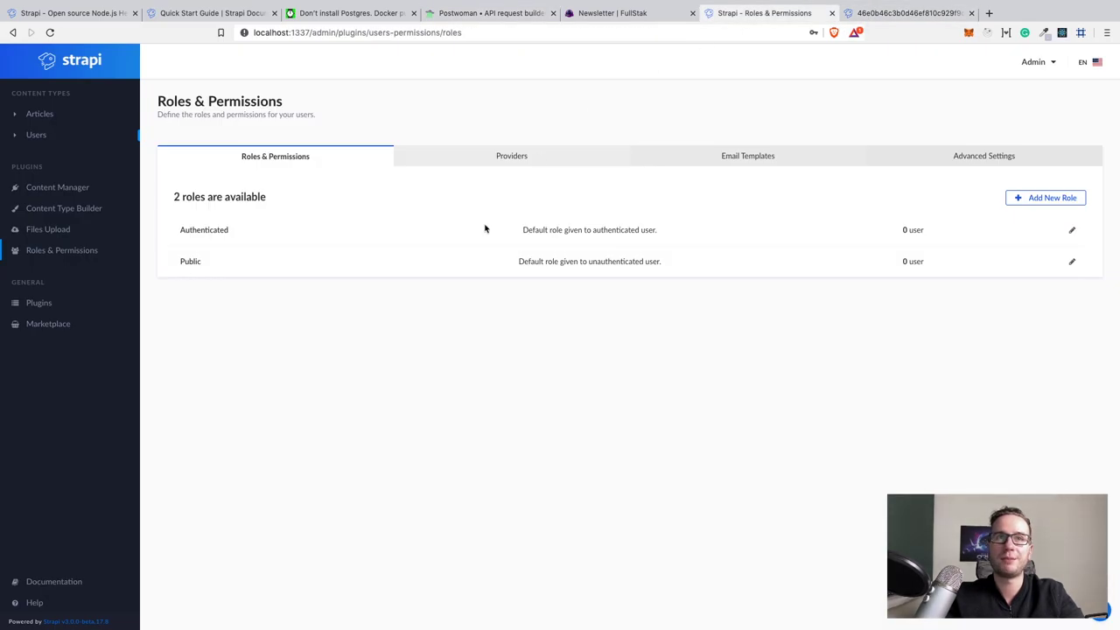
click(972, 13)
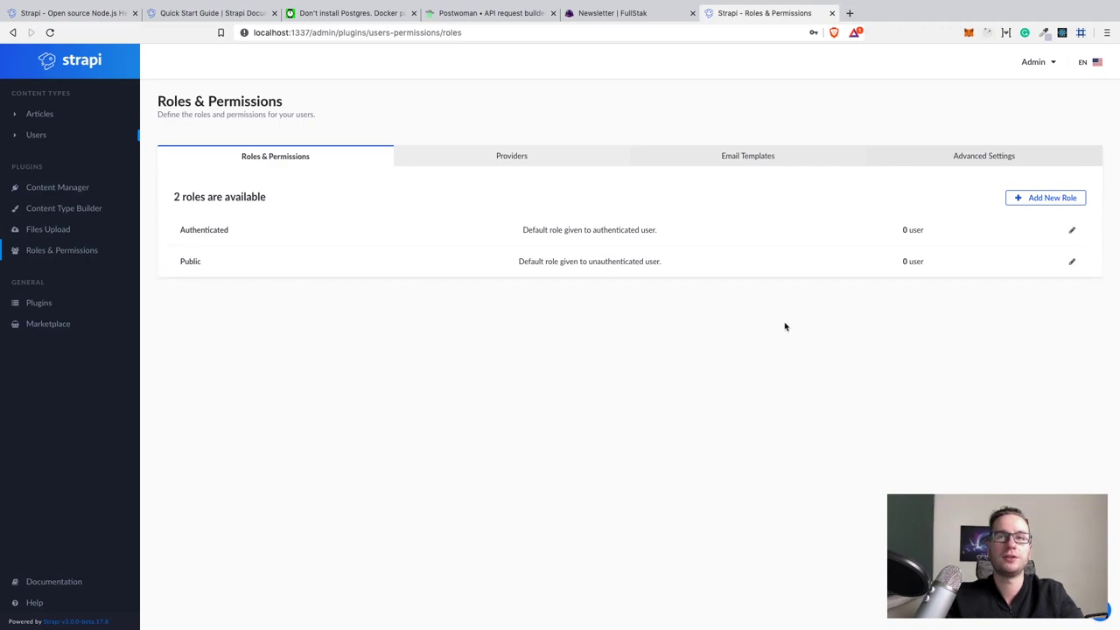
click(1071, 261)
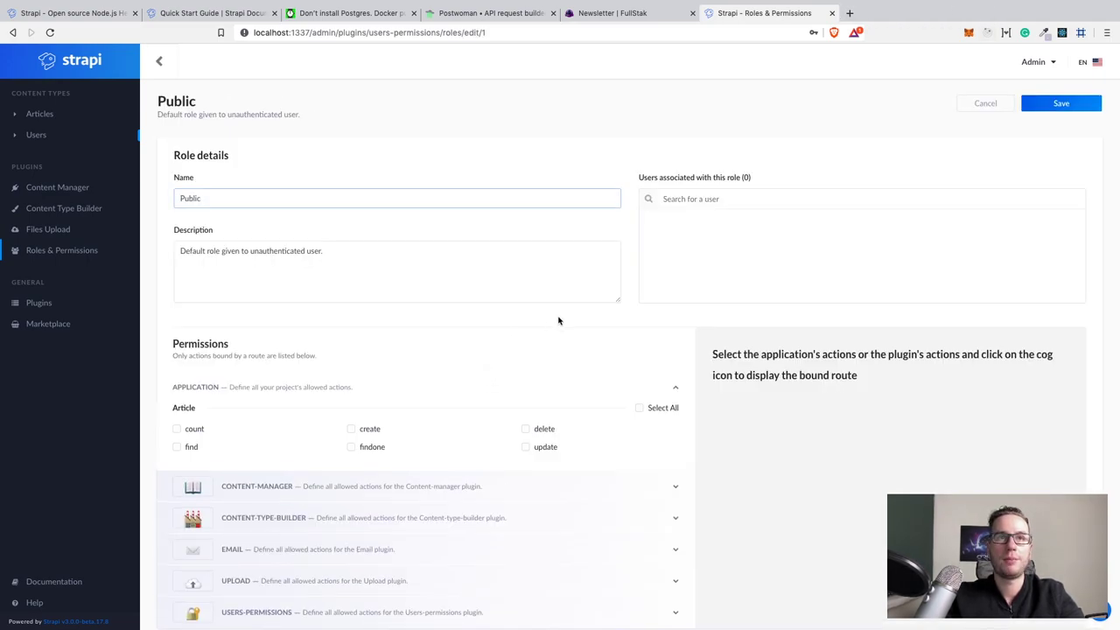
scroll(560, 320, left, 5)
click(359, 239)
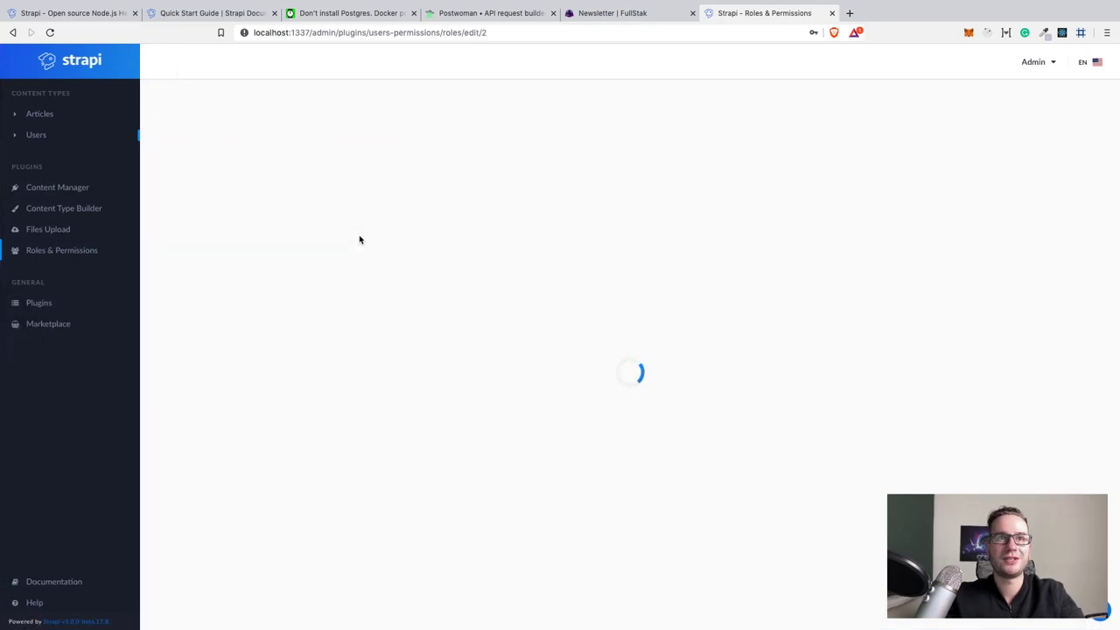
click(176, 447)
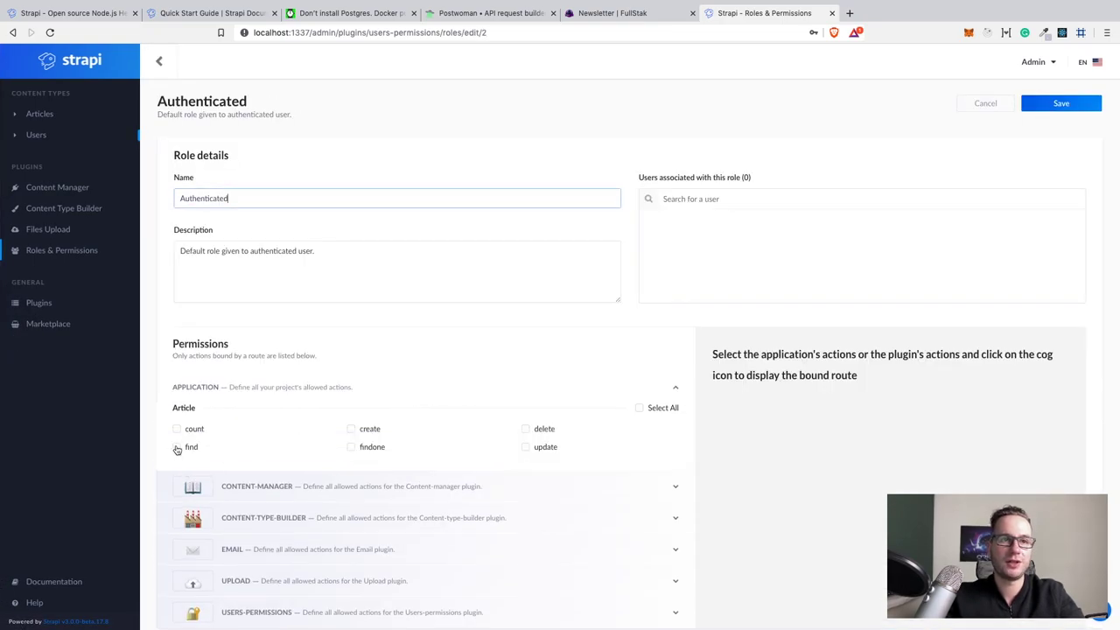
click(351, 447)
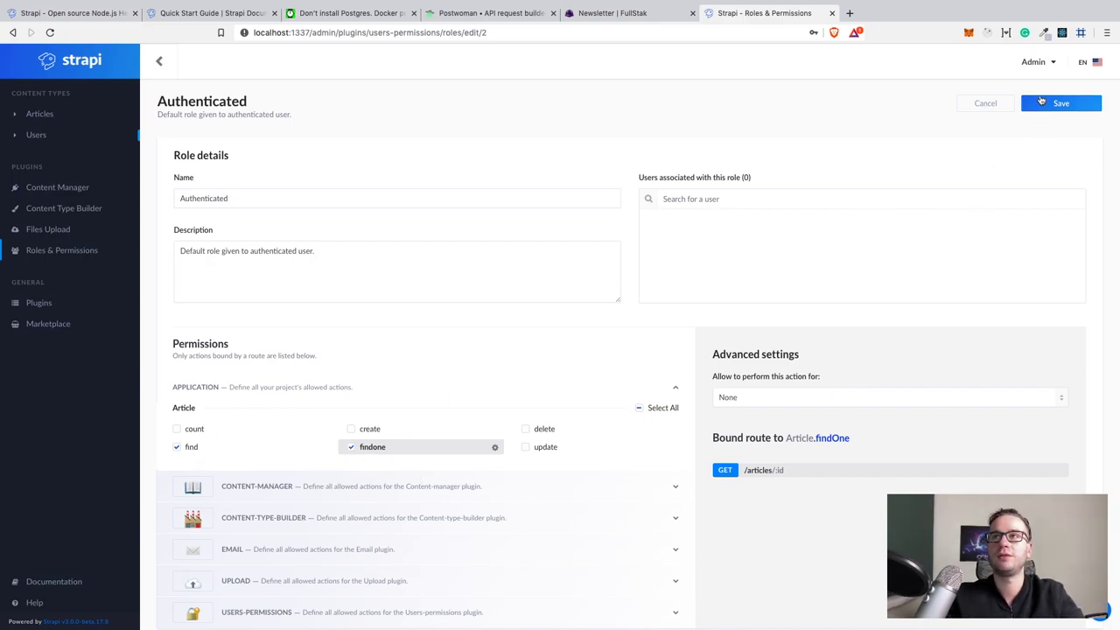
click(1044, 103)
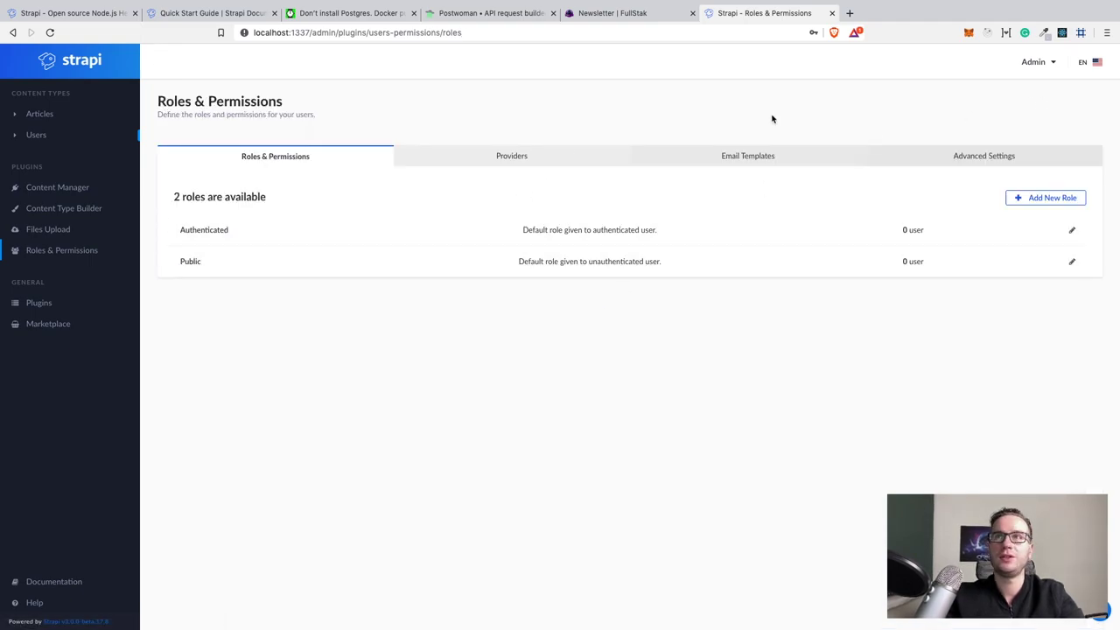
Load the User folder's register request, a POST to localhost:1337/auth/local/register.
click(500, 15)
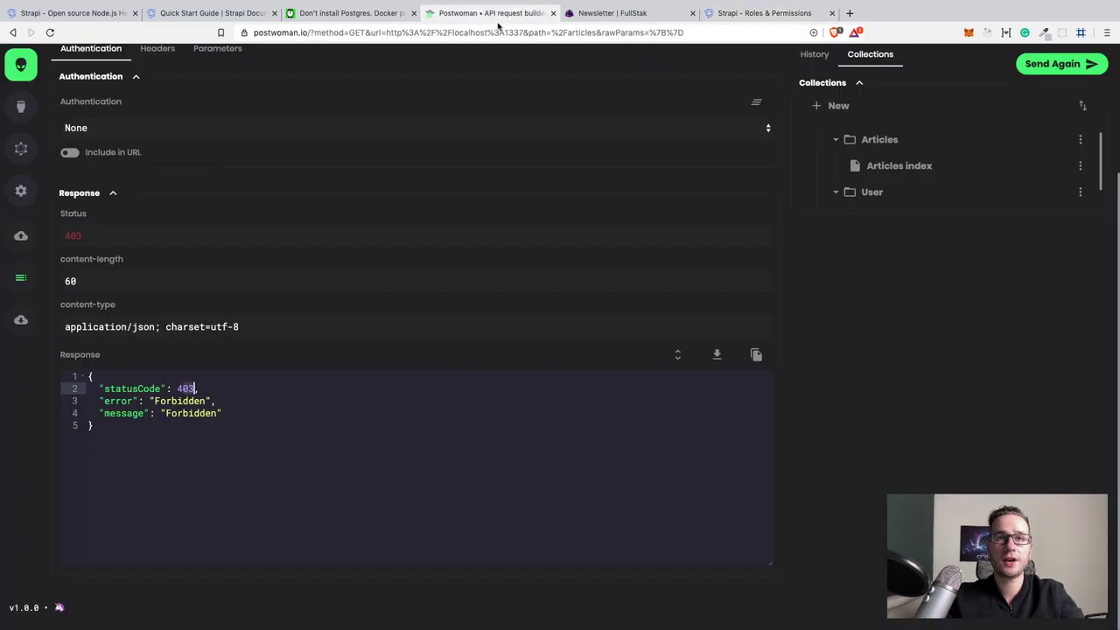
scroll(545, 275, up, 1)
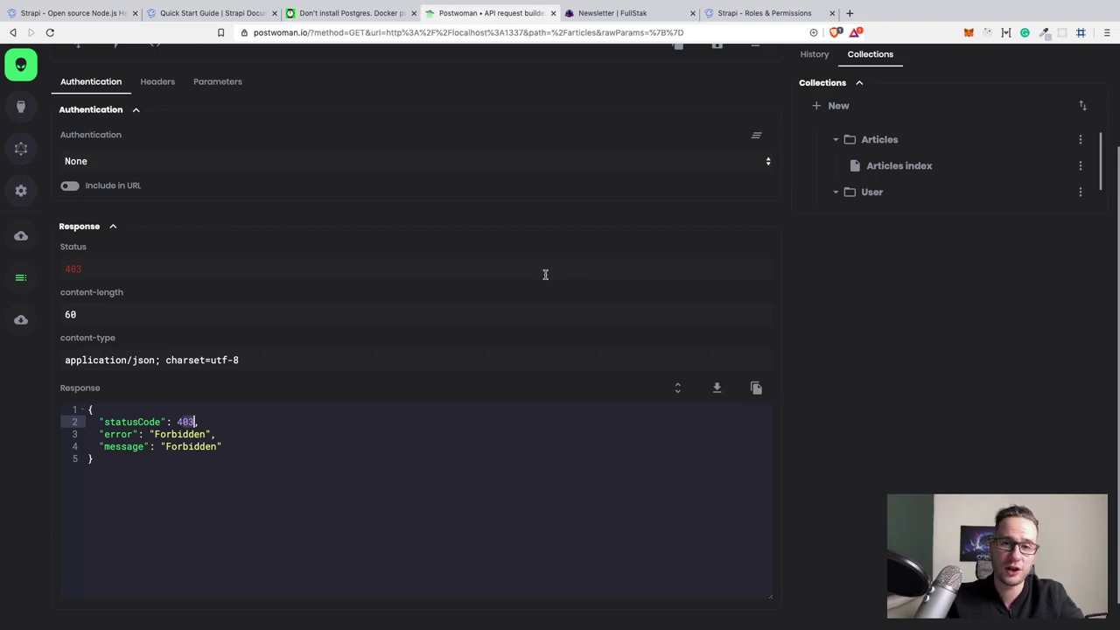
click(877, 196)
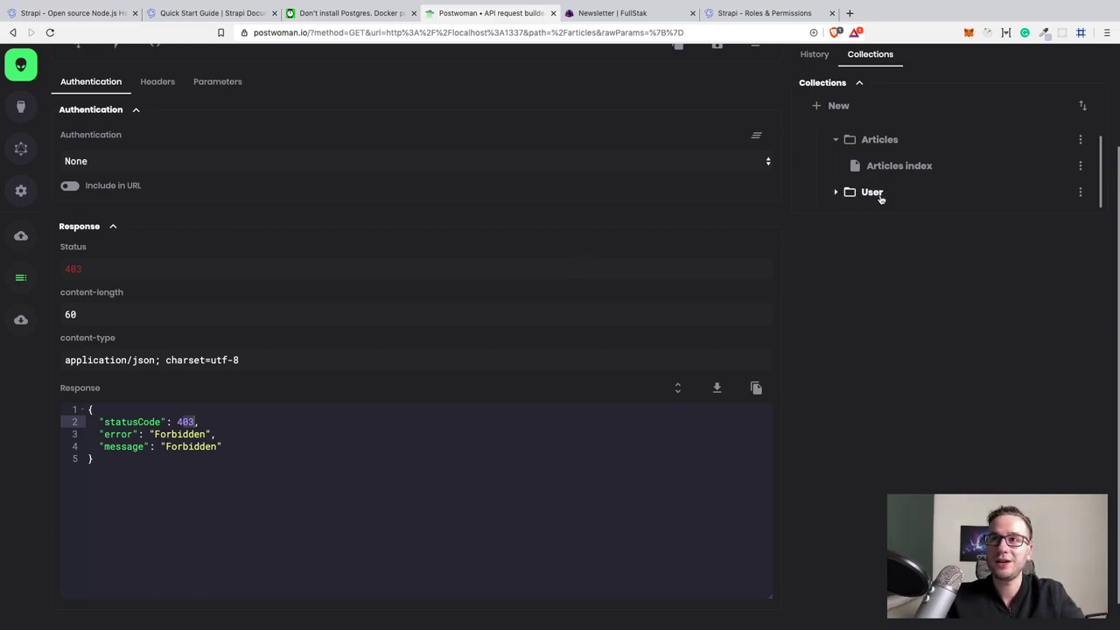
scroll(863, 207, down, 2)
scroll(893, 192, up, 1)
scroll(893, 194, down, 1)
click(835, 193)
scroll(887, 190, down, 1)
click(885, 192)
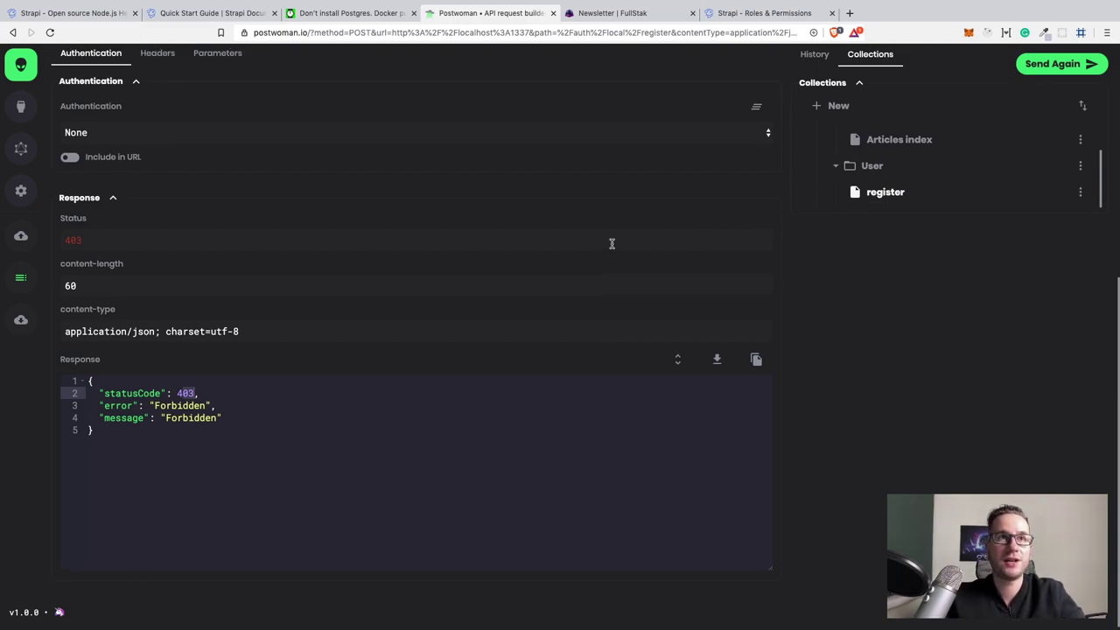
scroll(610, 245, up, 6)
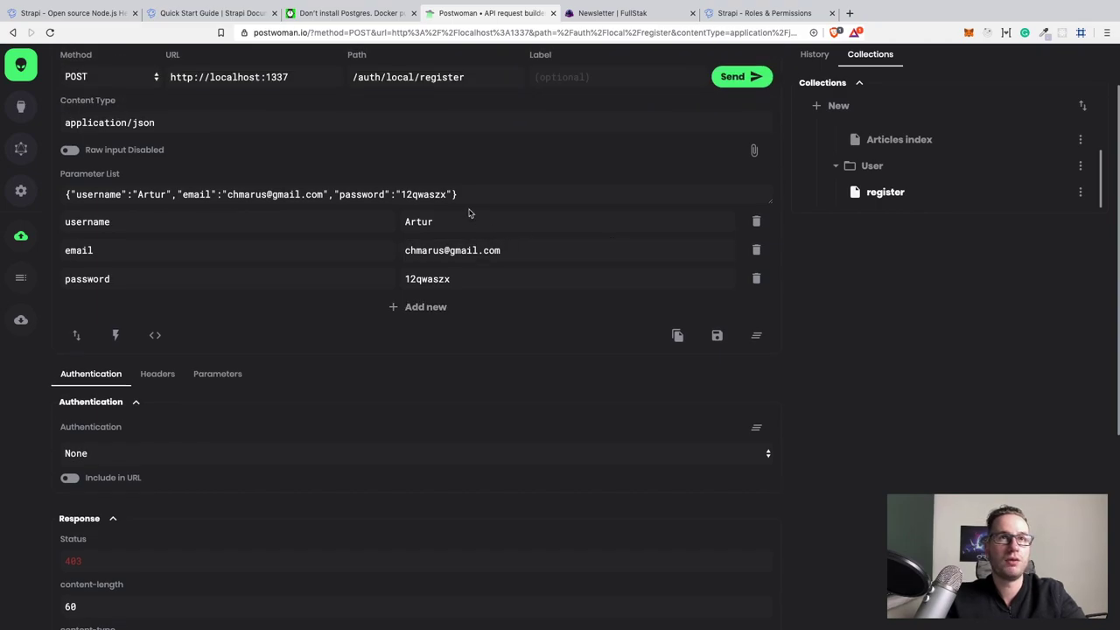
scroll(612, 250, up, 2)
Send the register POST and view the resulting Network Error in the DevTools Console.
click(272, 146)
click(361, 146)
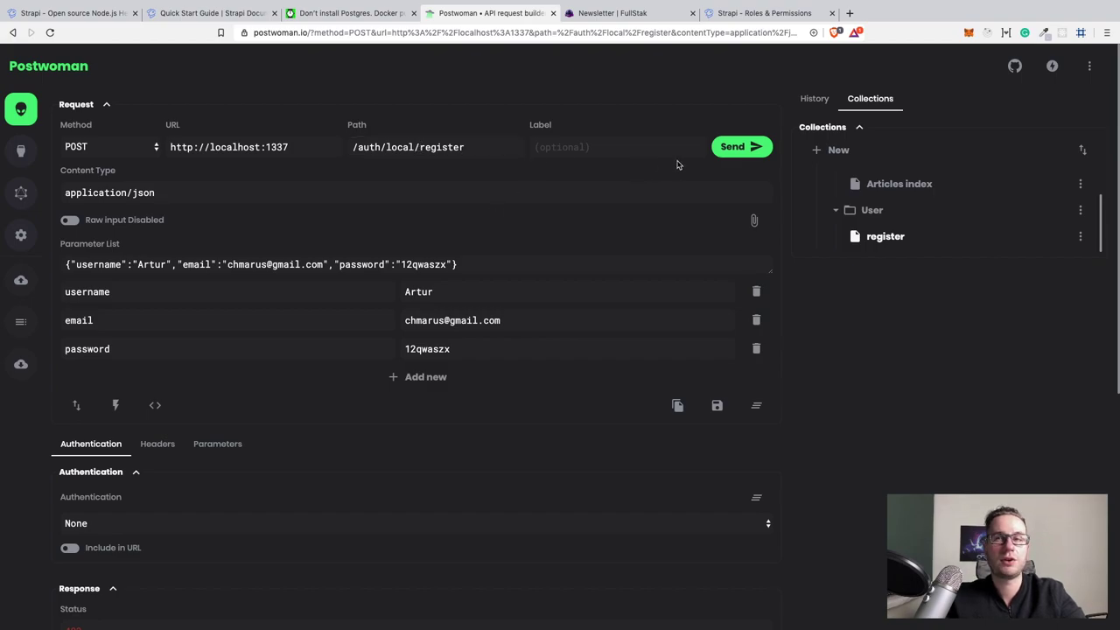
click(741, 148)
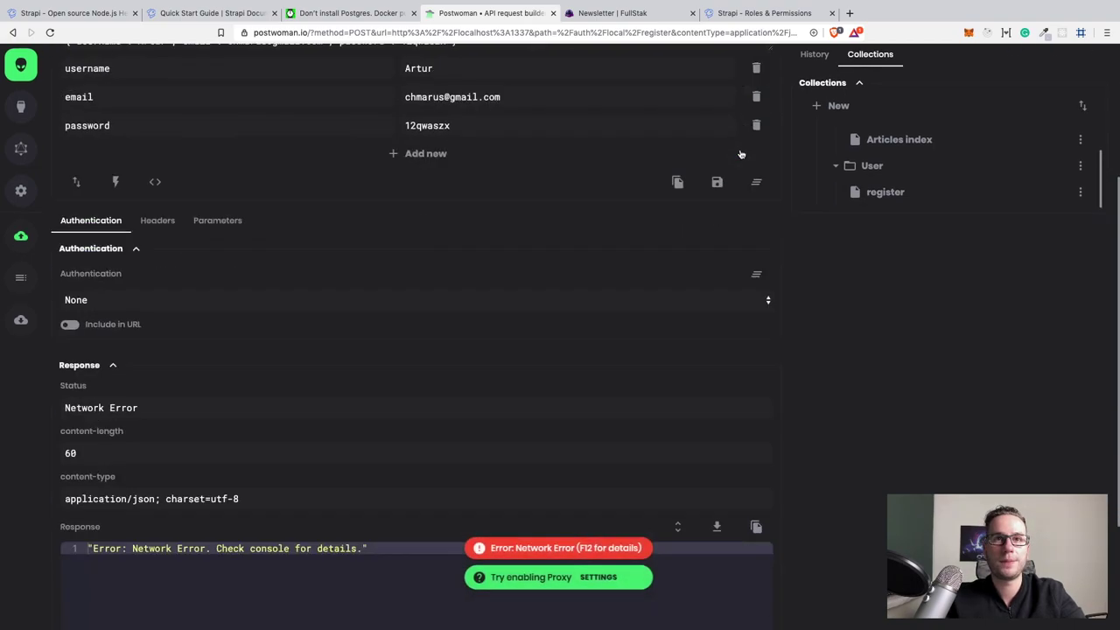
right_click(825, 413)
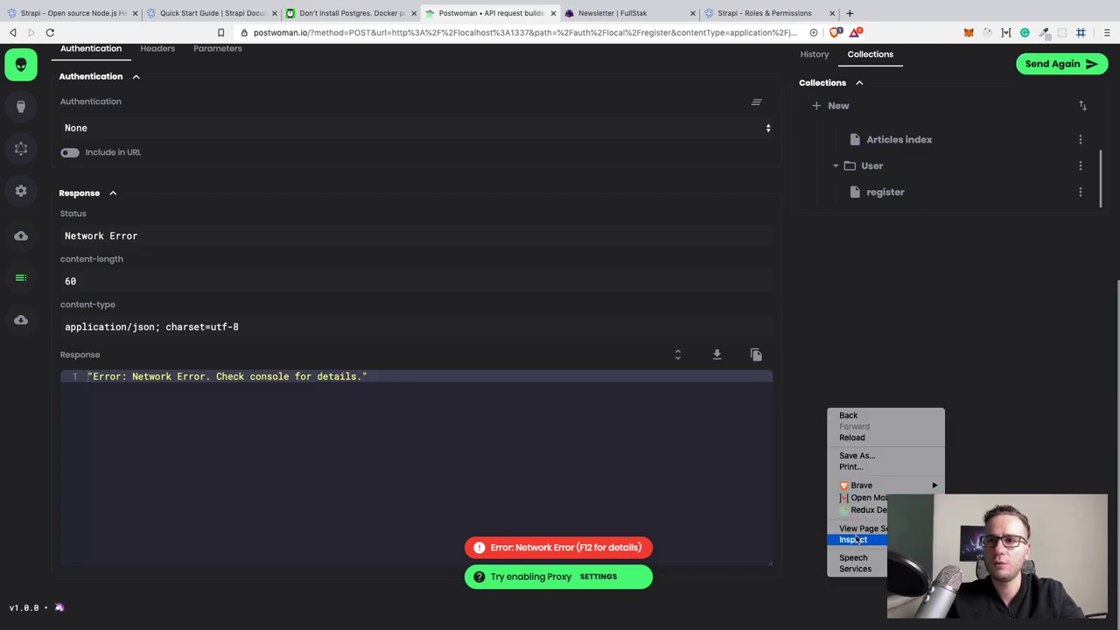
click(853, 539)
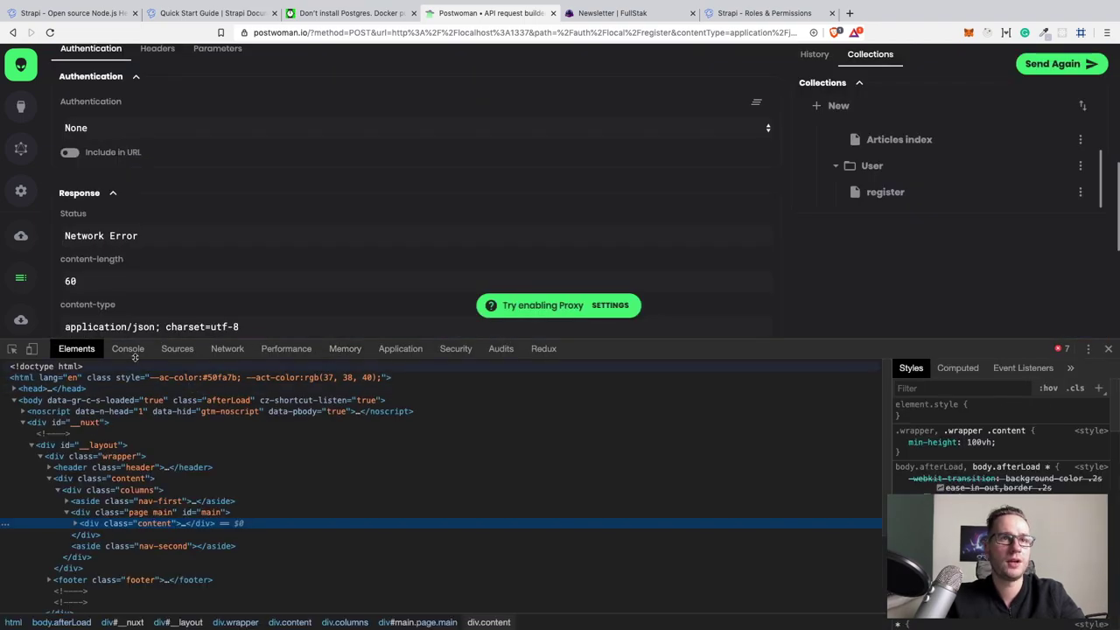
click(128, 348)
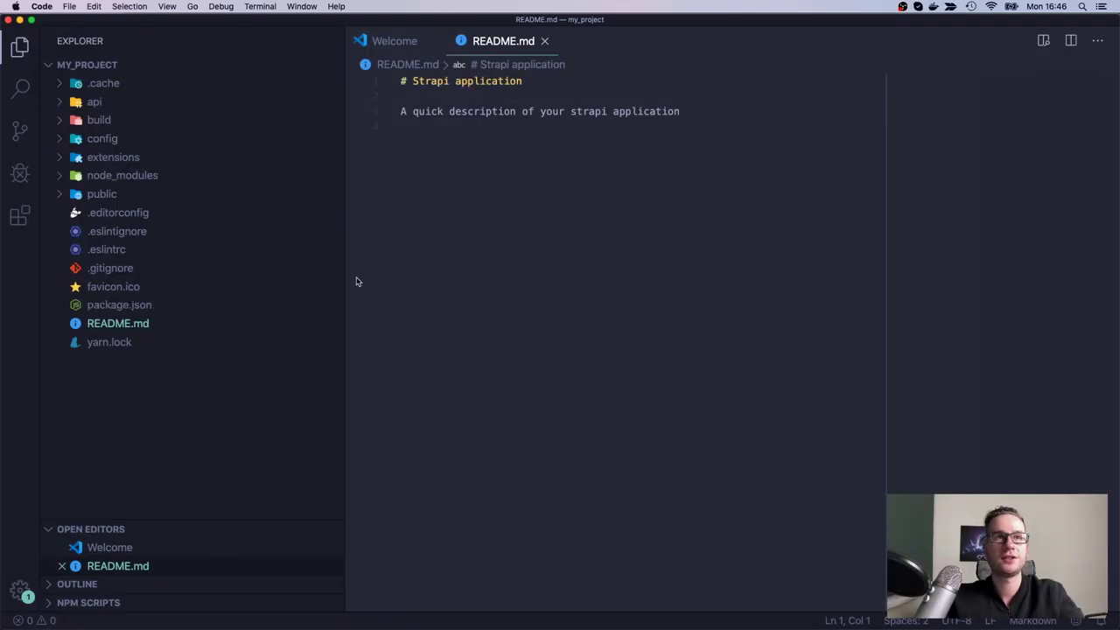
Open api/article's controllers/Article.js and config/routes.json.
click(129, 139)
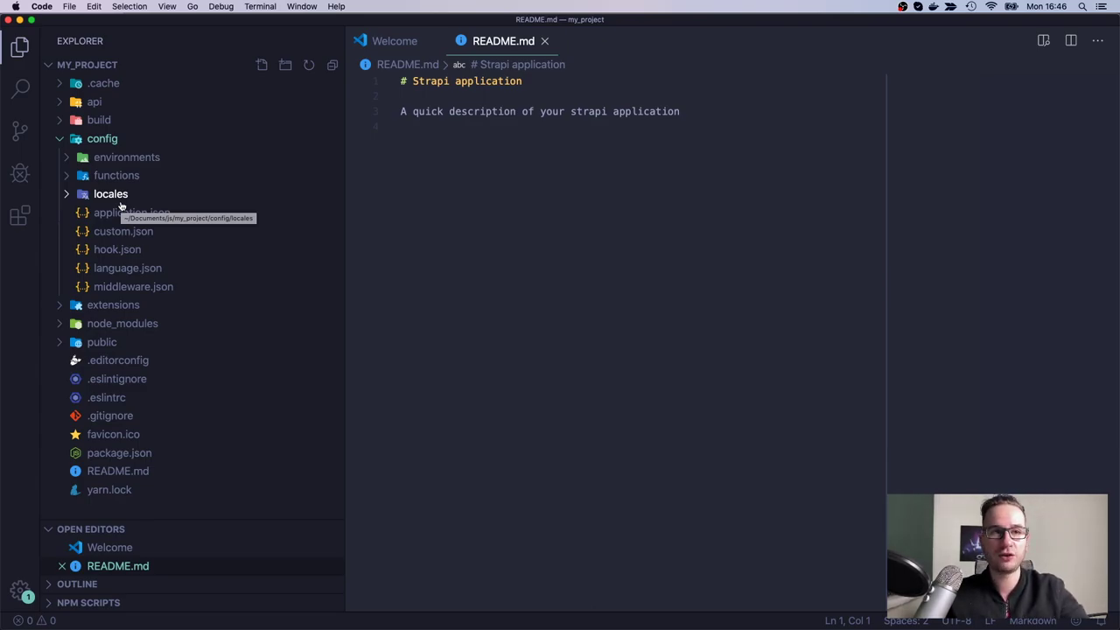
click(108, 138)
click(107, 101)
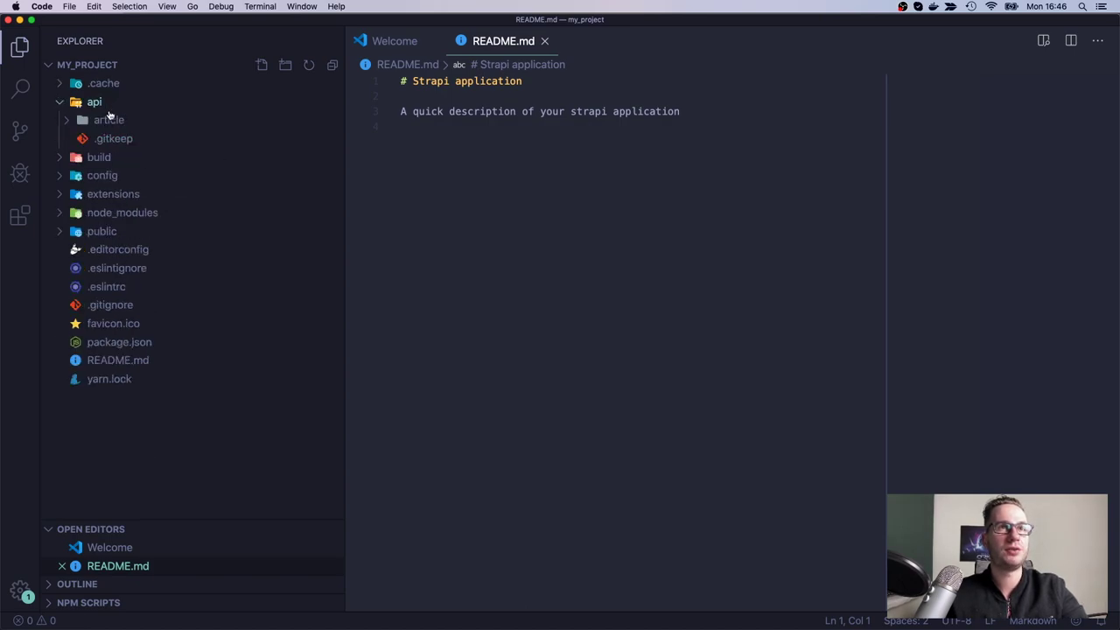
click(109, 120)
click(122, 157)
click(127, 175)
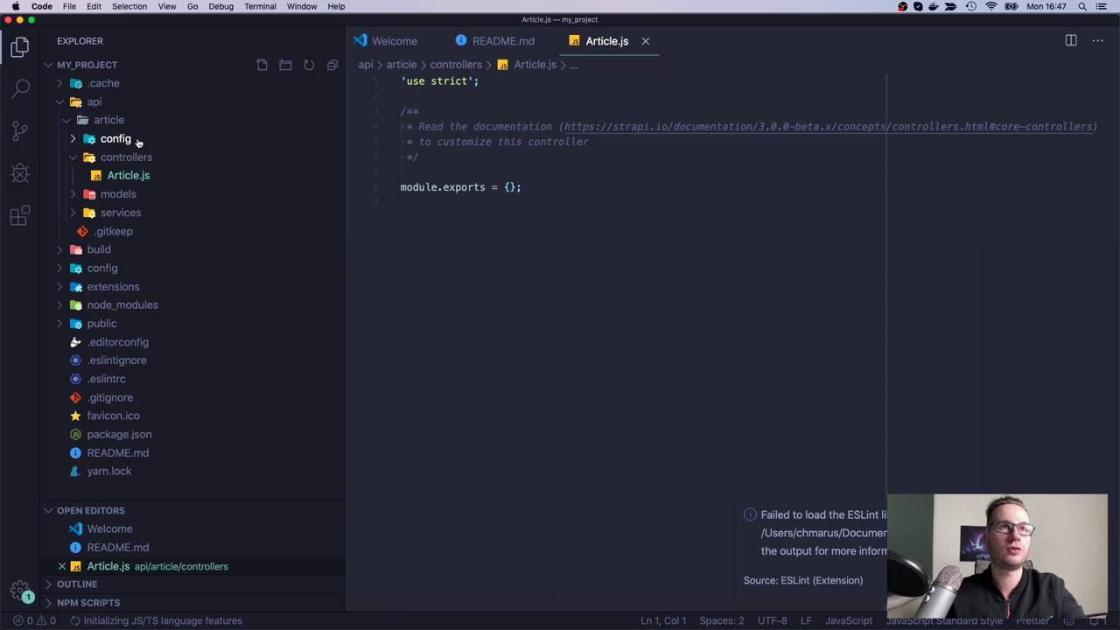
click(122, 138)
click(139, 156)
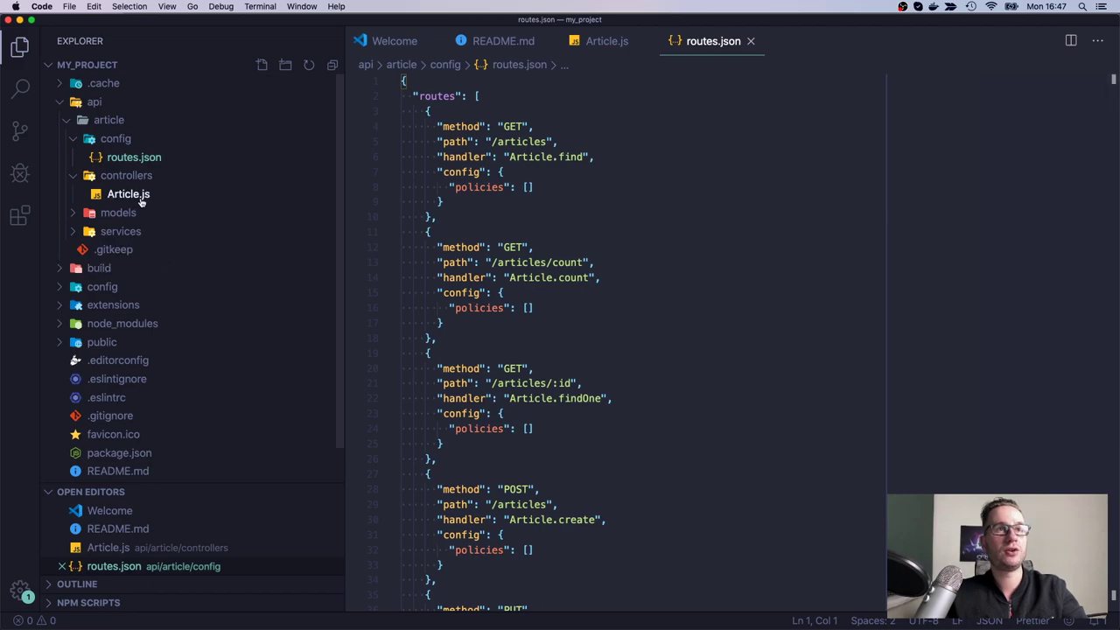
Open config/environments/development/security.json and scroll to the cors setting.
click(127, 287)
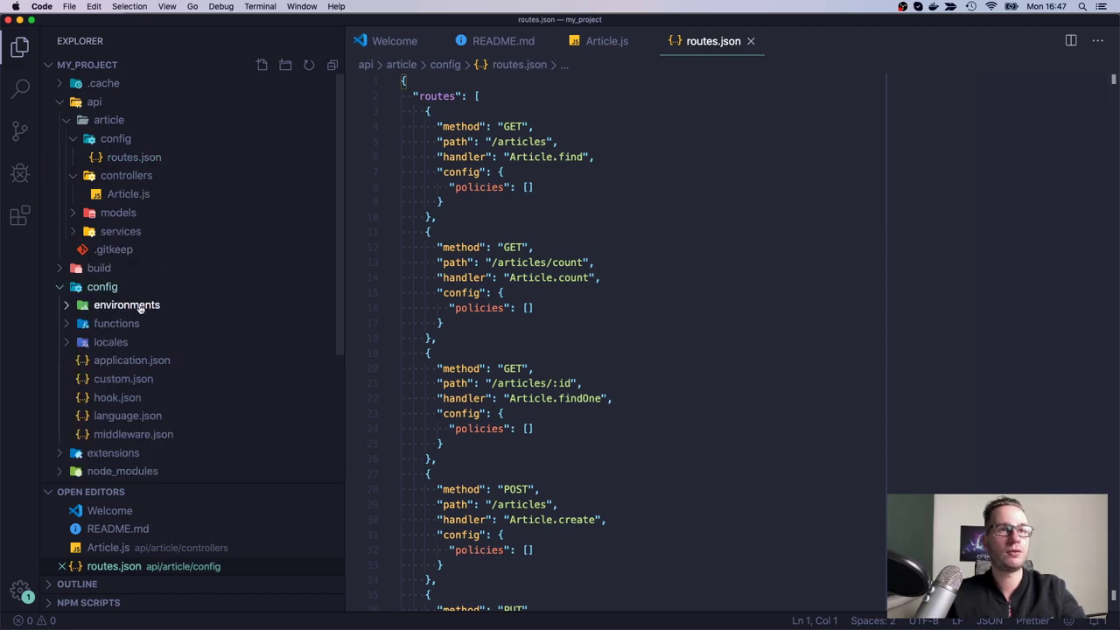
click(140, 306)
click(154, 324)
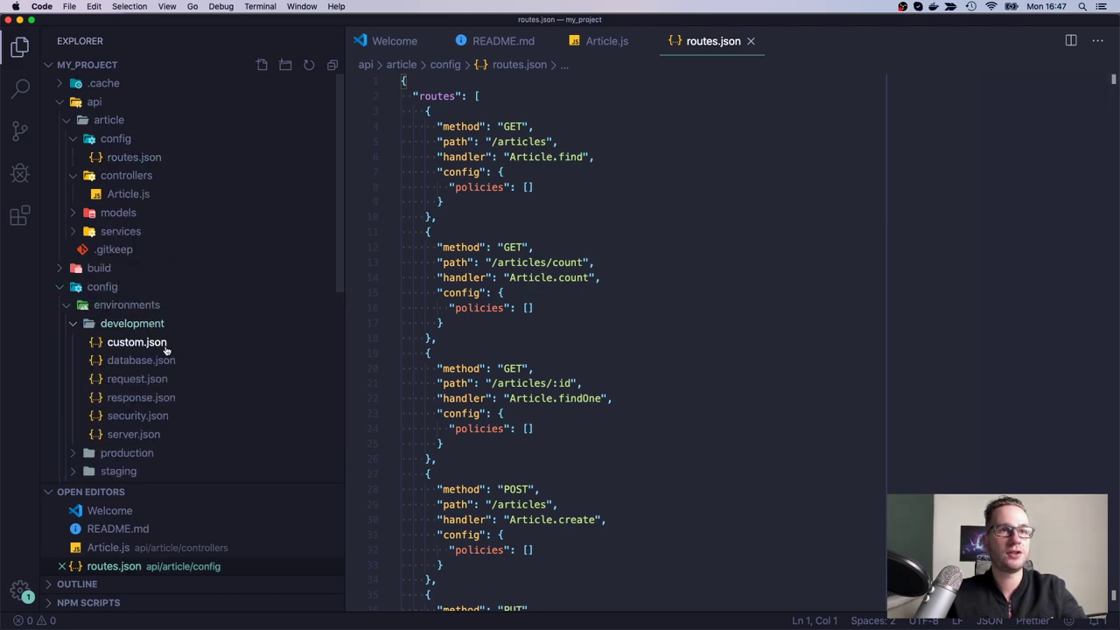
click(163, 415)
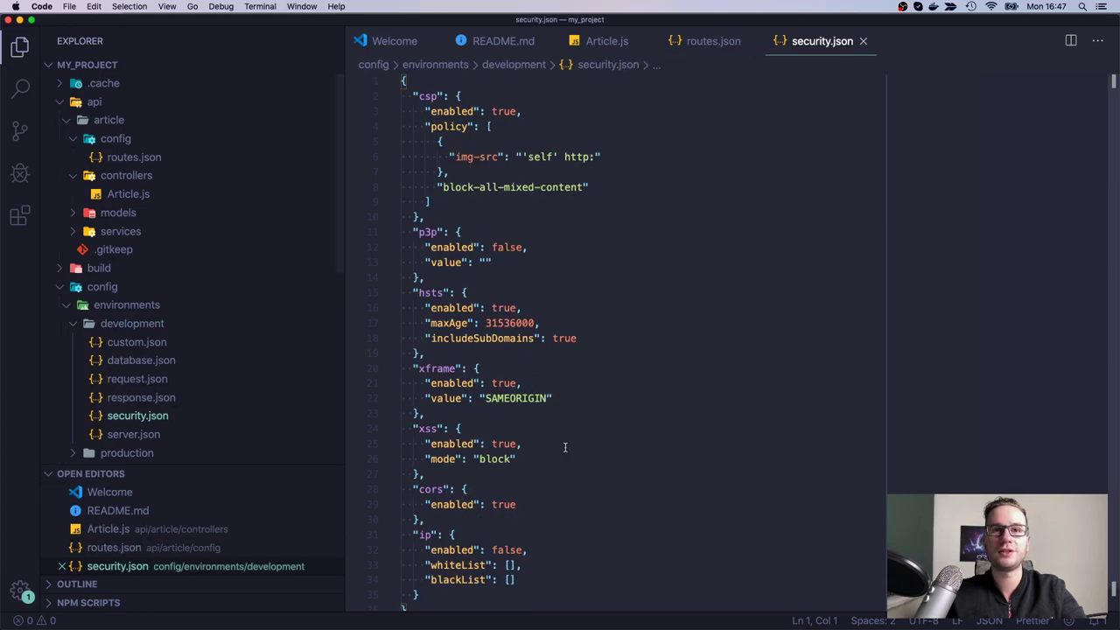
scroll(564, 447, down, 1)
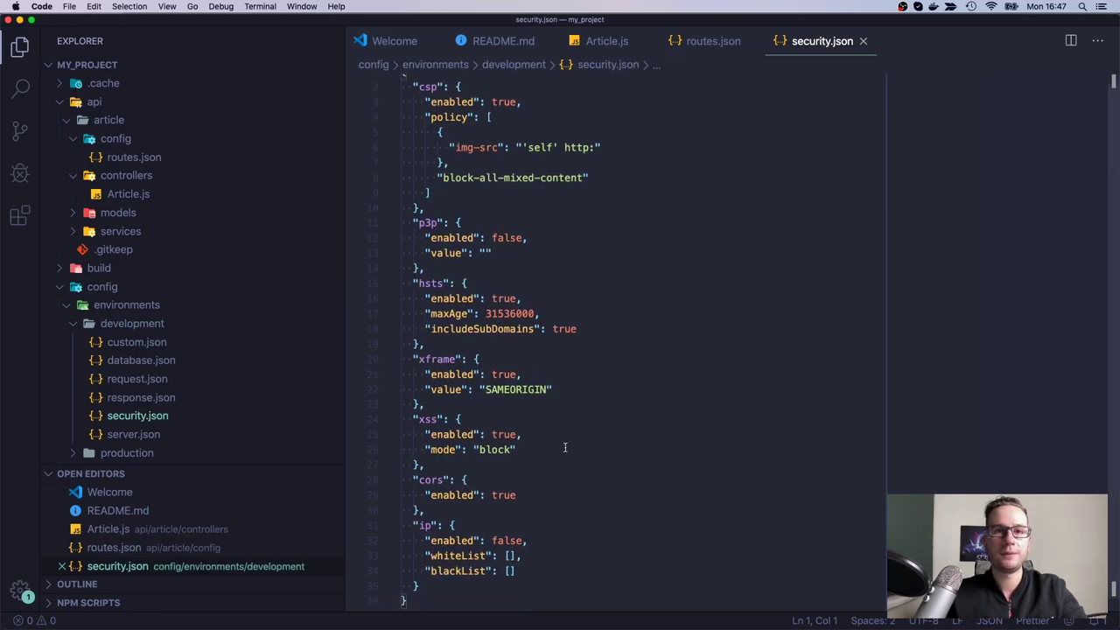
scroll(469, 479, down, 1)
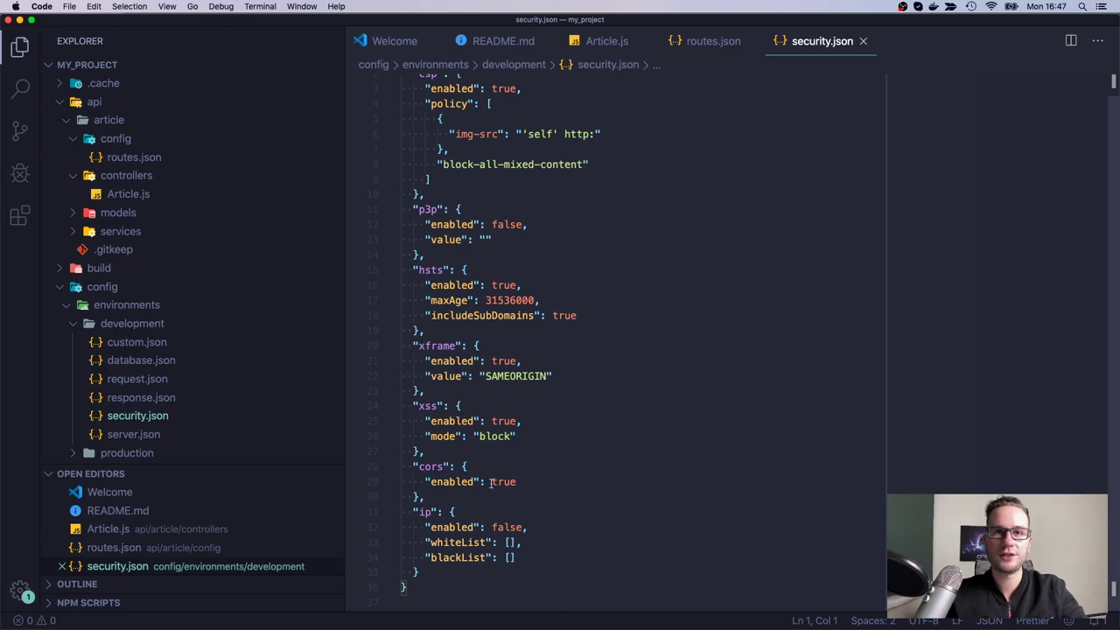
Change cors enabled from true to false in security.json and save.
double_click(498, 482)
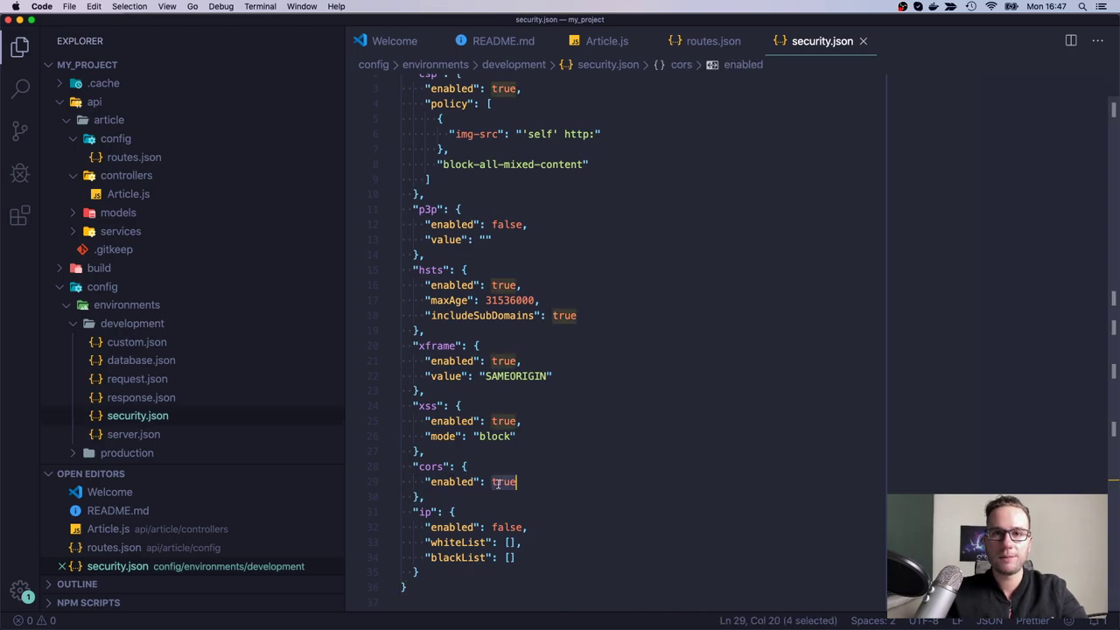
text(false)
click(587, 434)
key(super+s)
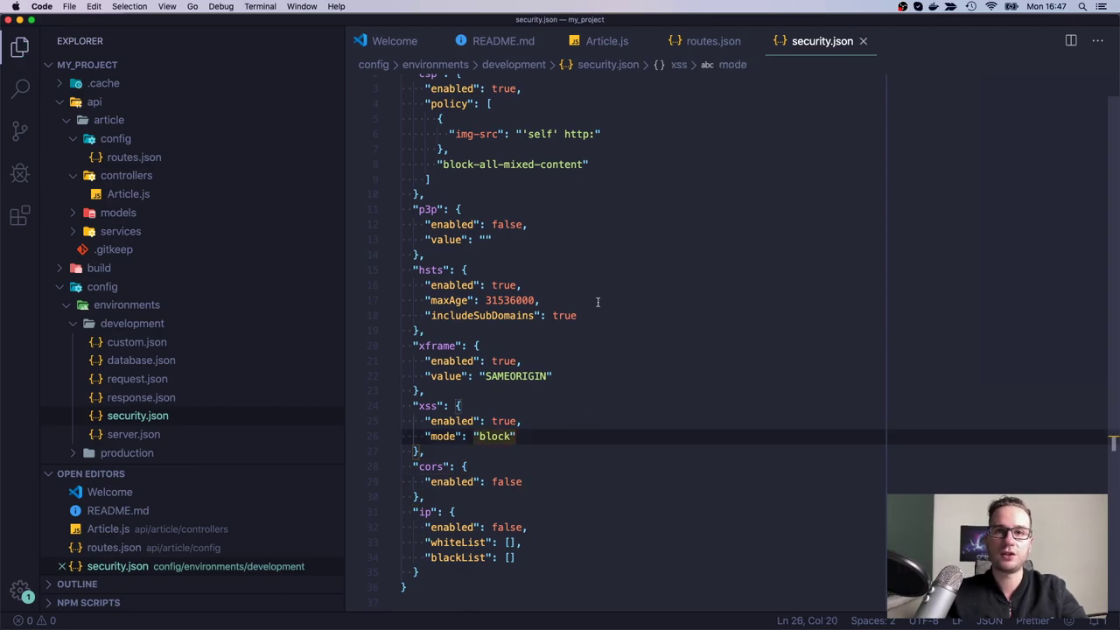
Check the Strapi server's restart output in the terminal.
key(ctrl+Right)
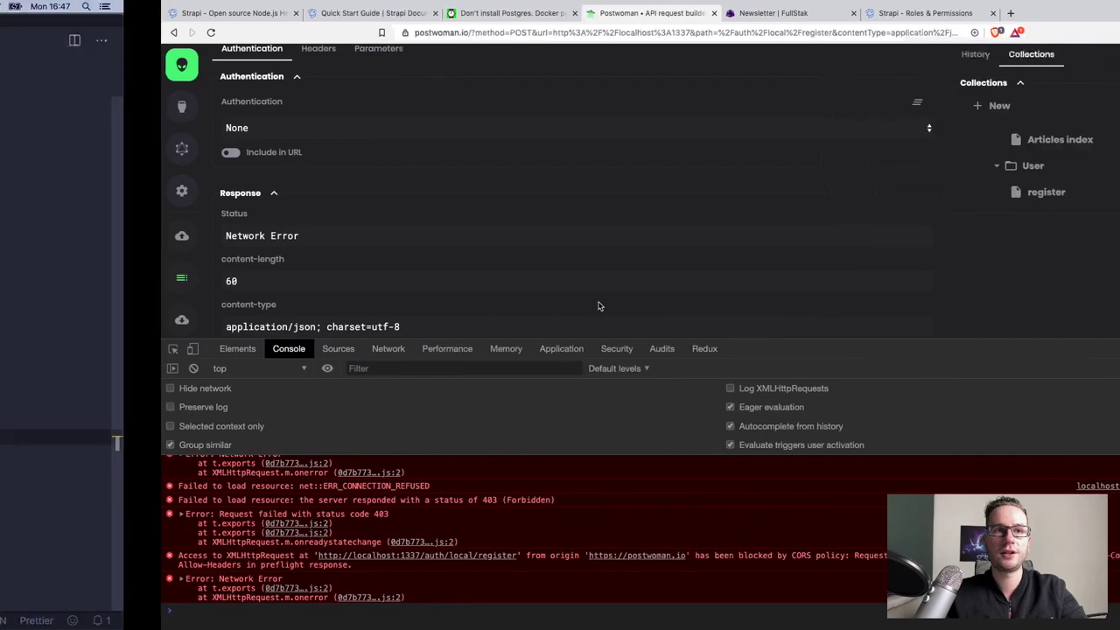
key(ctrl+Left)
key(ctrl+Up)
click(379, 274)
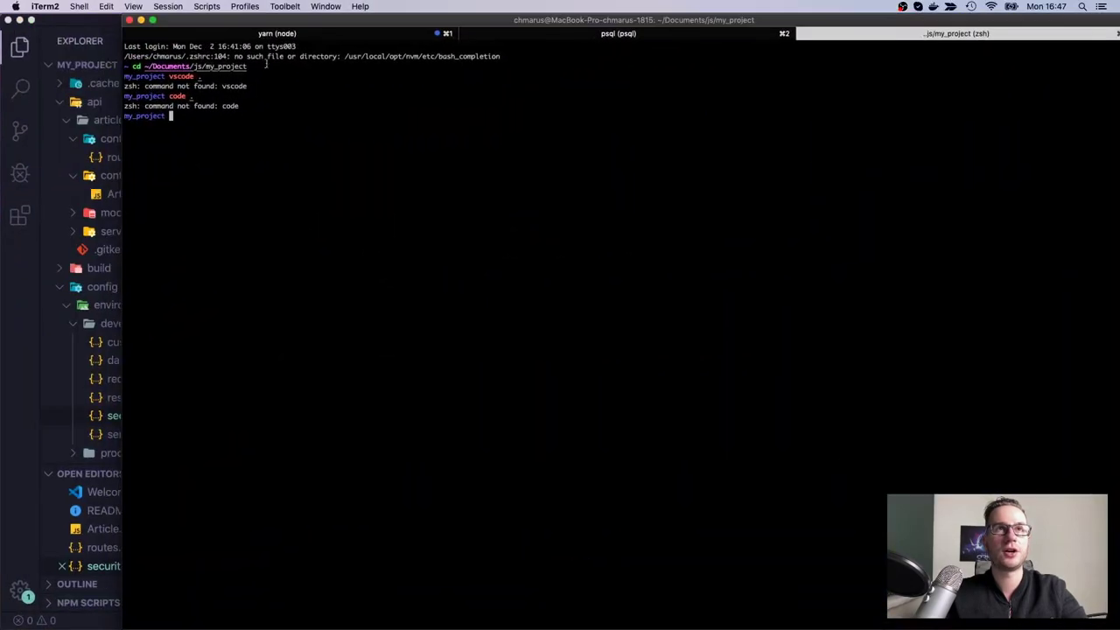
click(274, 35)
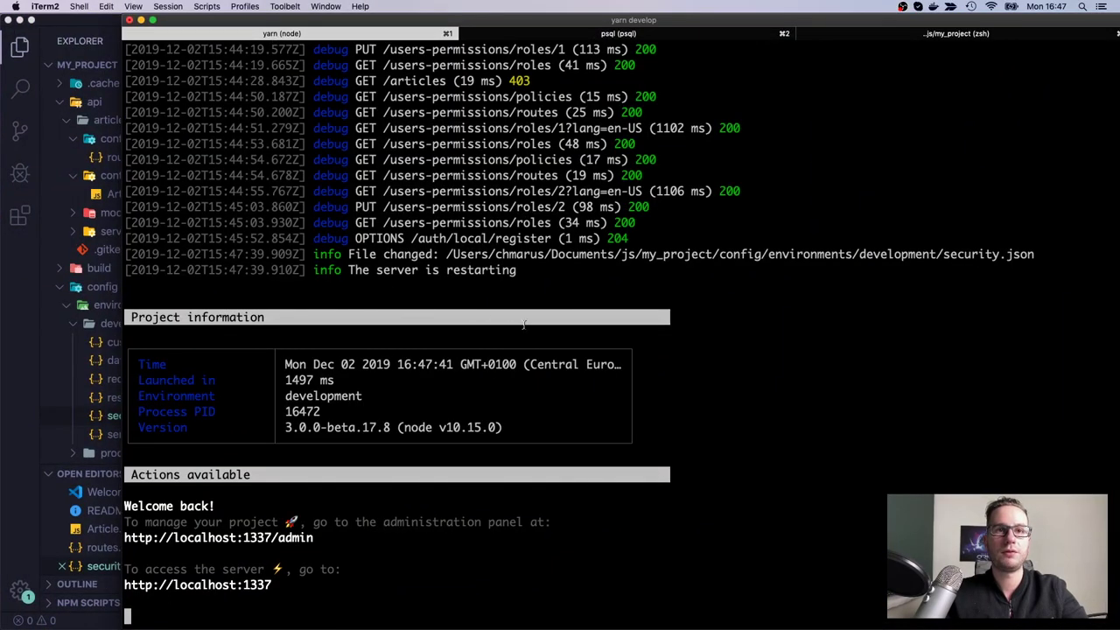
Close DevTools and resend the register request, which still returns a Network Error.
key(ctrl+Right)
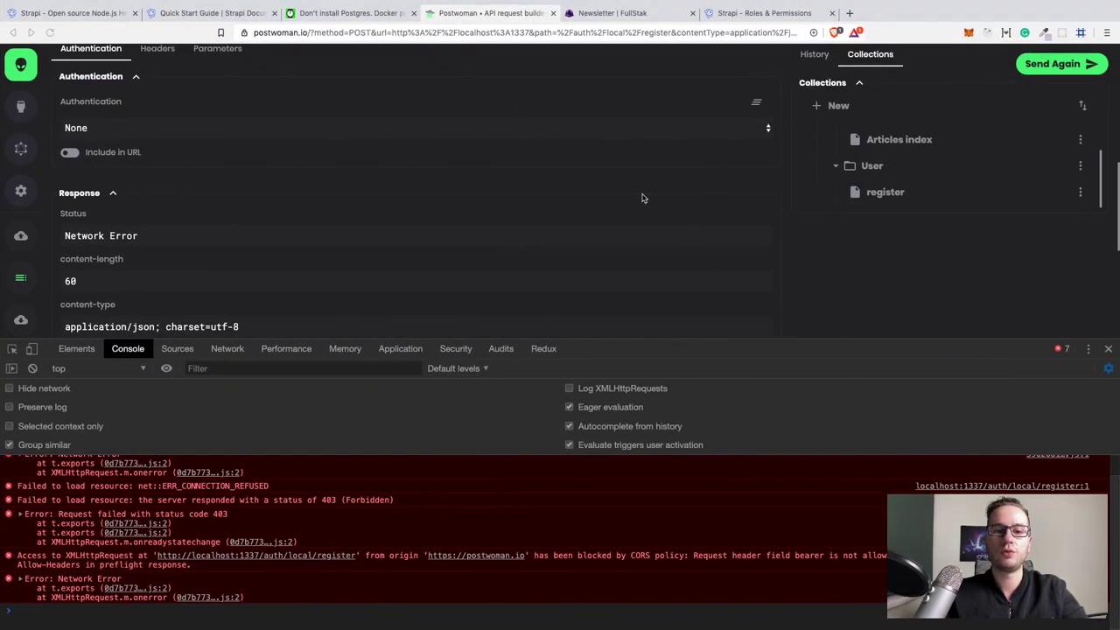
scroll(643, 200, up, 10)
scroll(641, 198, up, 2)
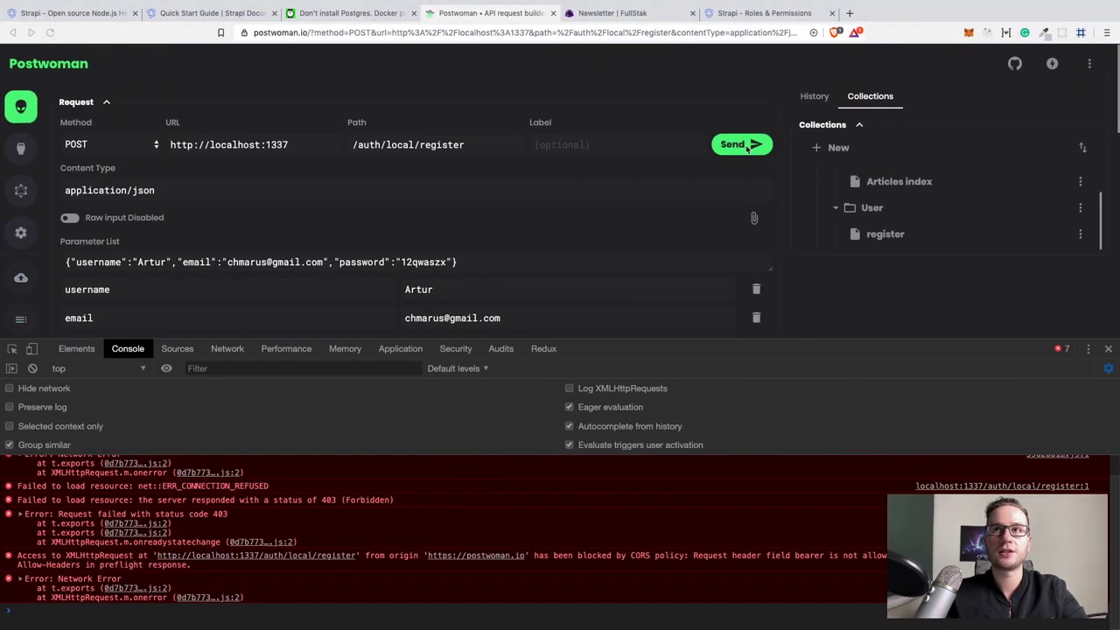
click(1109, 349)
click(735, 146)
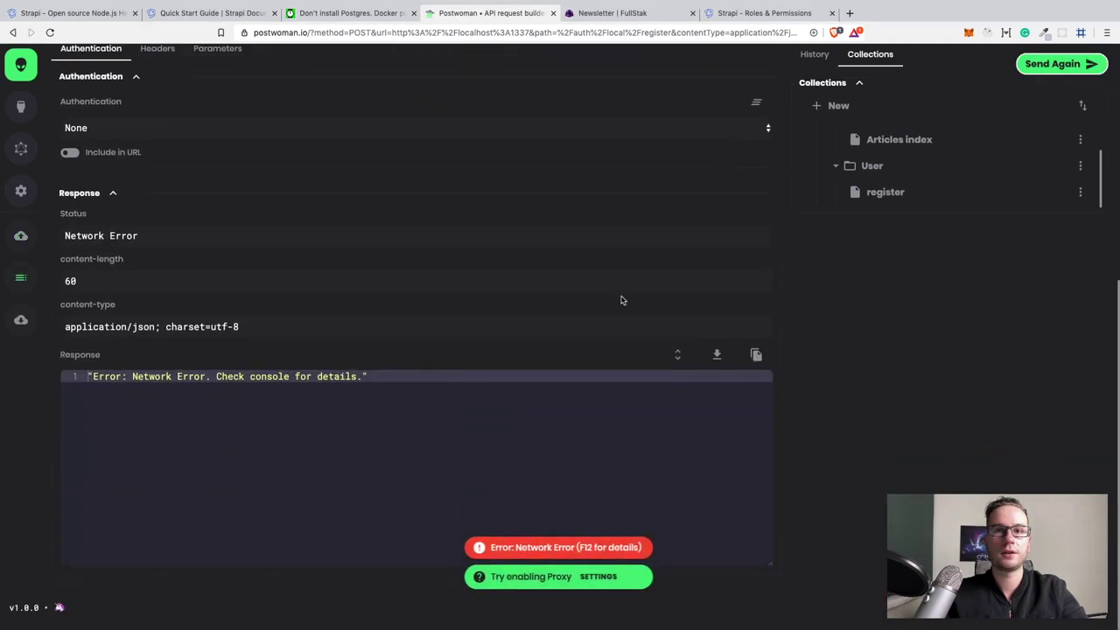
key(super+Tab)
In security.json, set cors enabled to true and add "origin": "*" on a new line.
double_click(508, 481)
text(true)
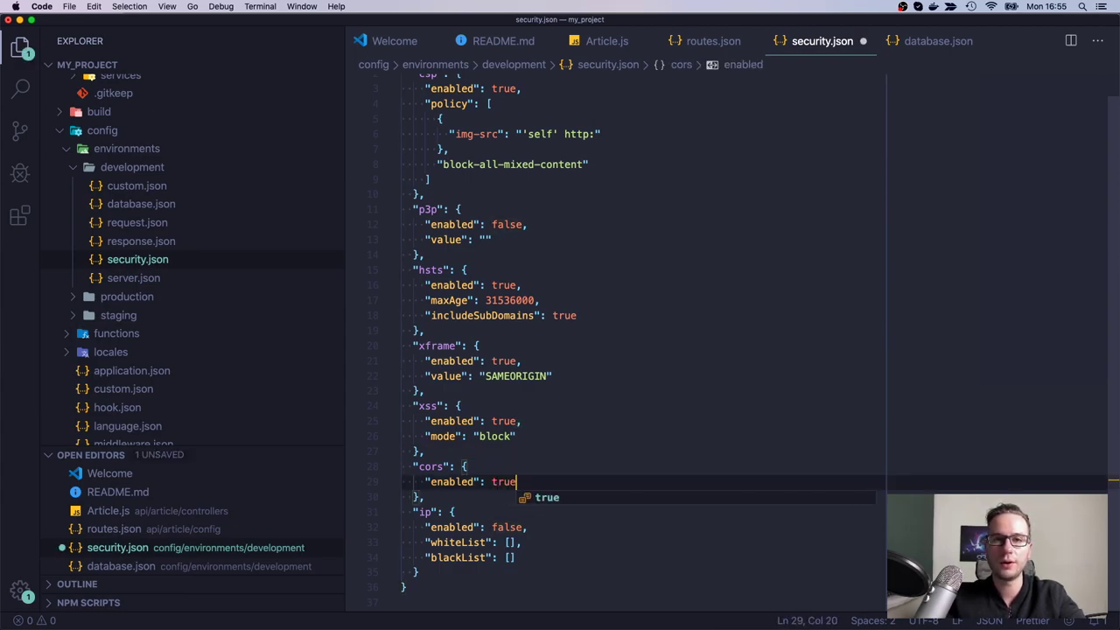
key(Escape)
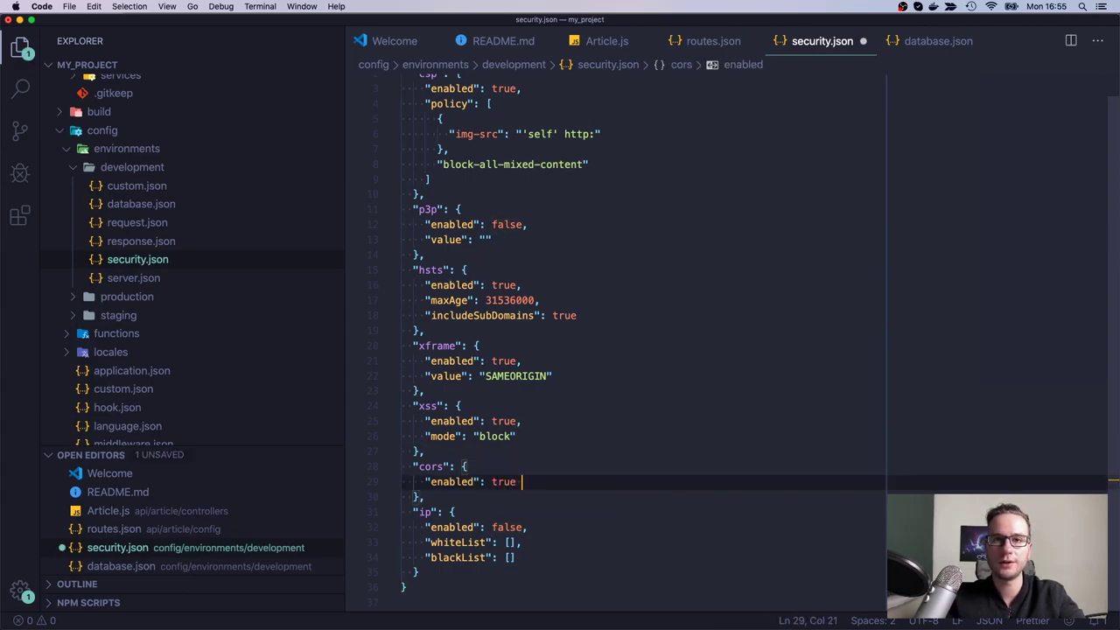
text(,)
key(Return)
text("origin": "*")
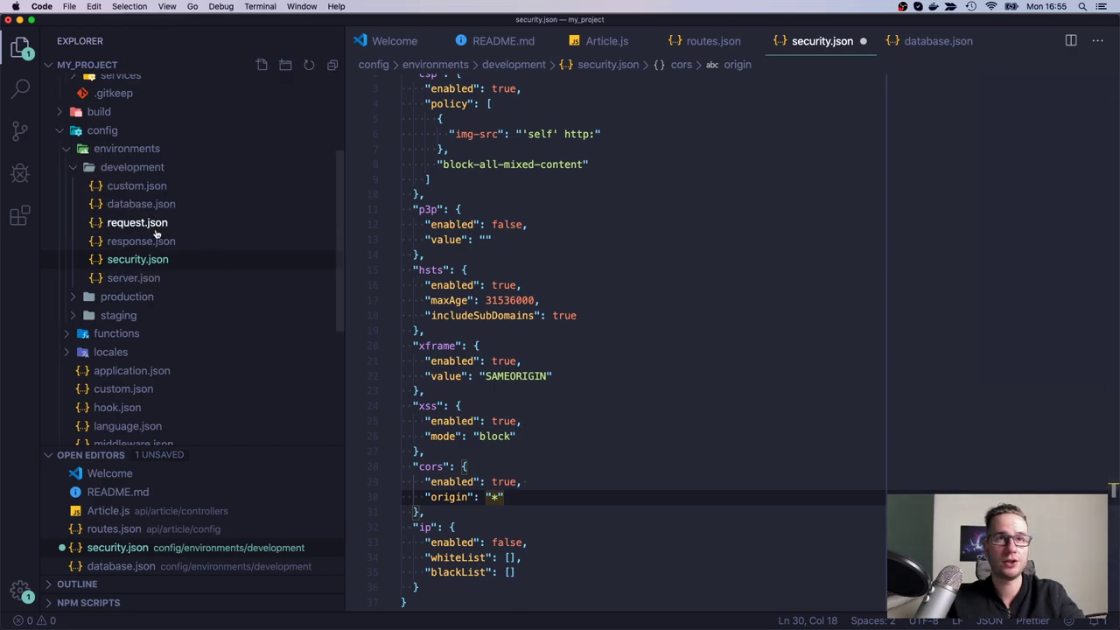
Save the updated security.json and return to Postwoman in the browser.
click(137, 171)
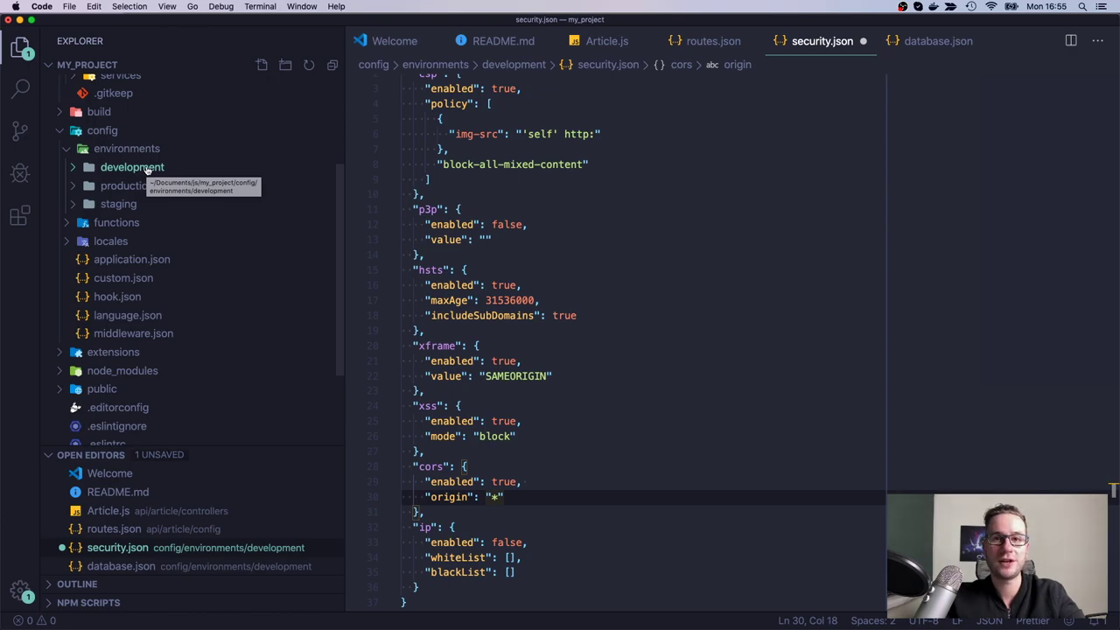
click(537, 506)
click(493, 498)
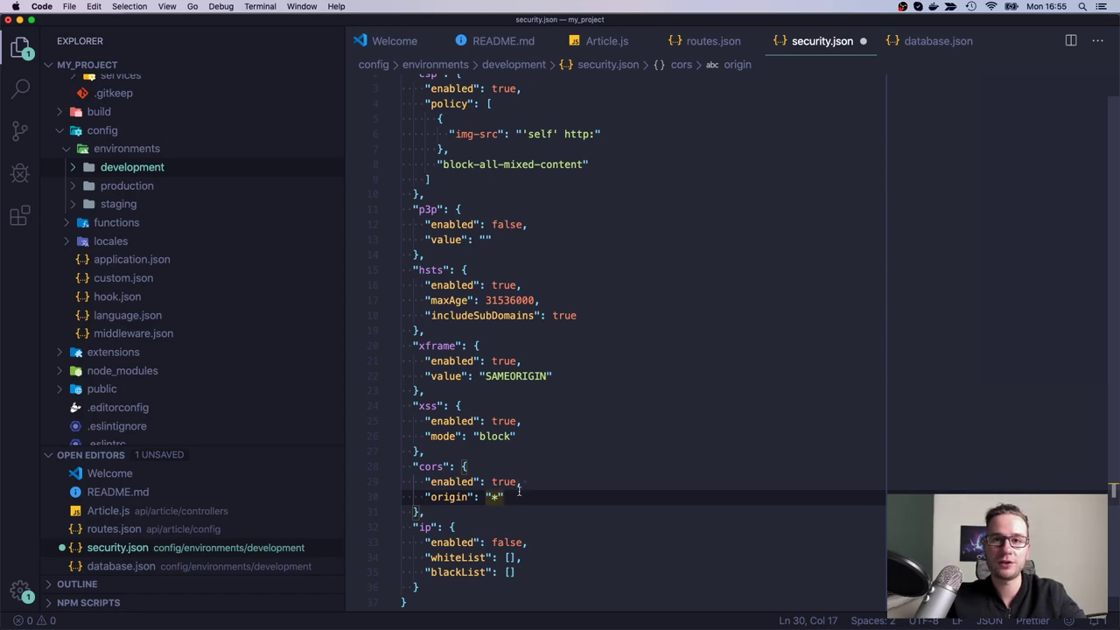
key(Right)
key(super+s)
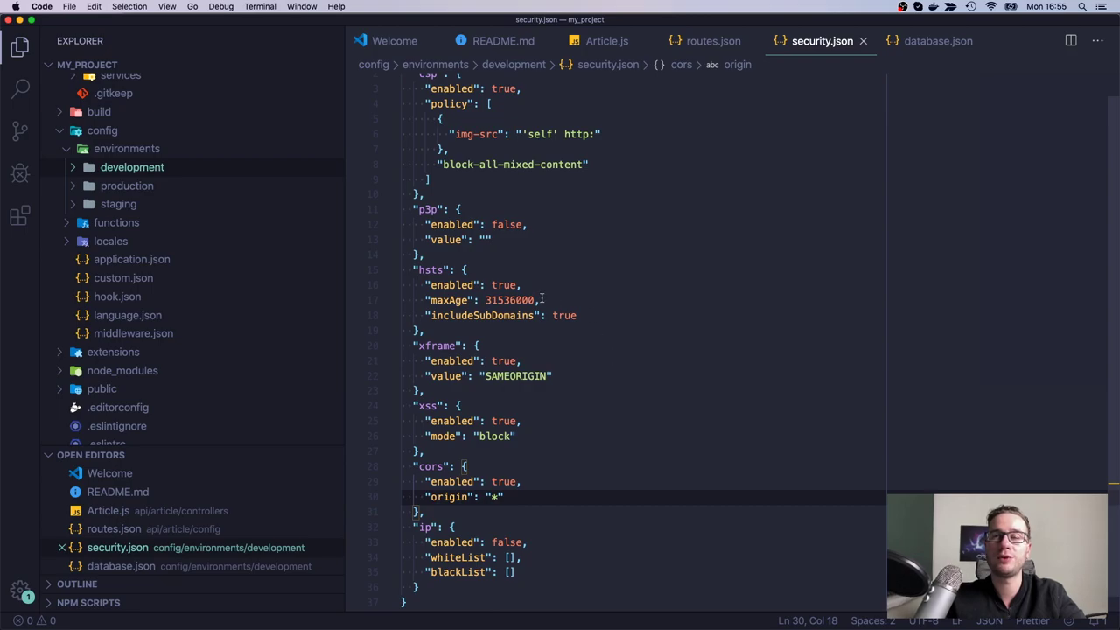
key(ctrl+Right)
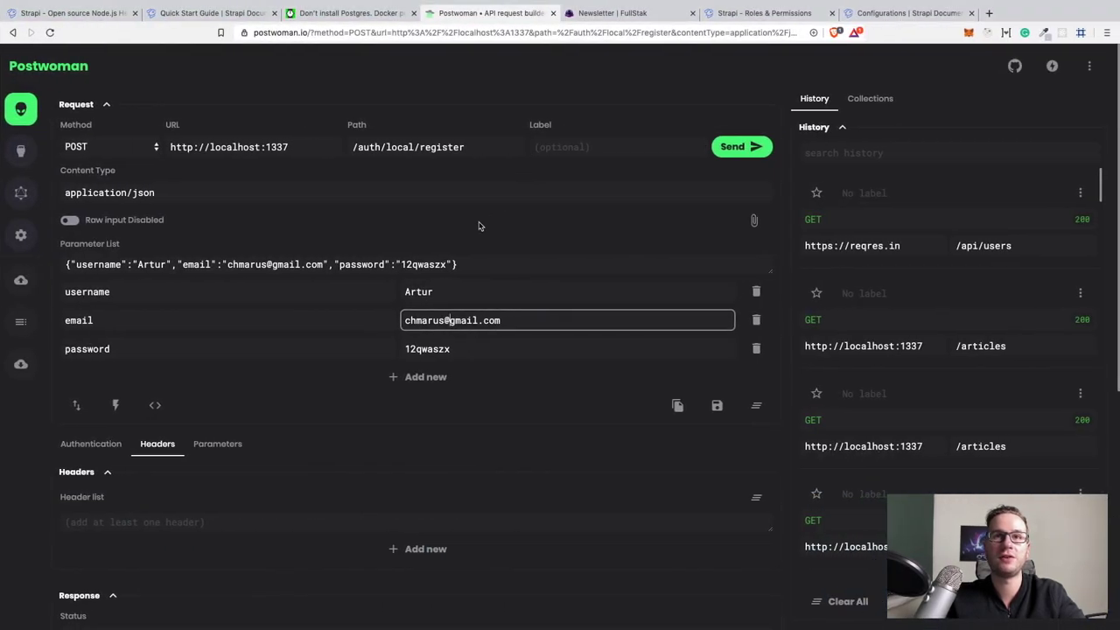
Change the register request's email and send it, which returns a 400 error.
click(444, 320)
text(so)
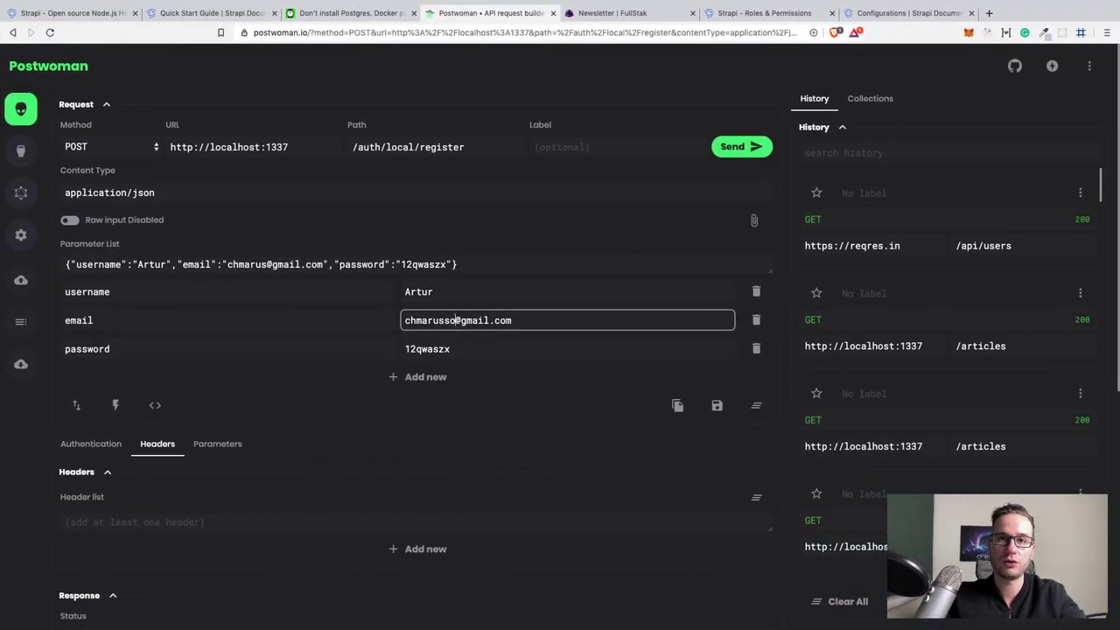
click(555, 290)
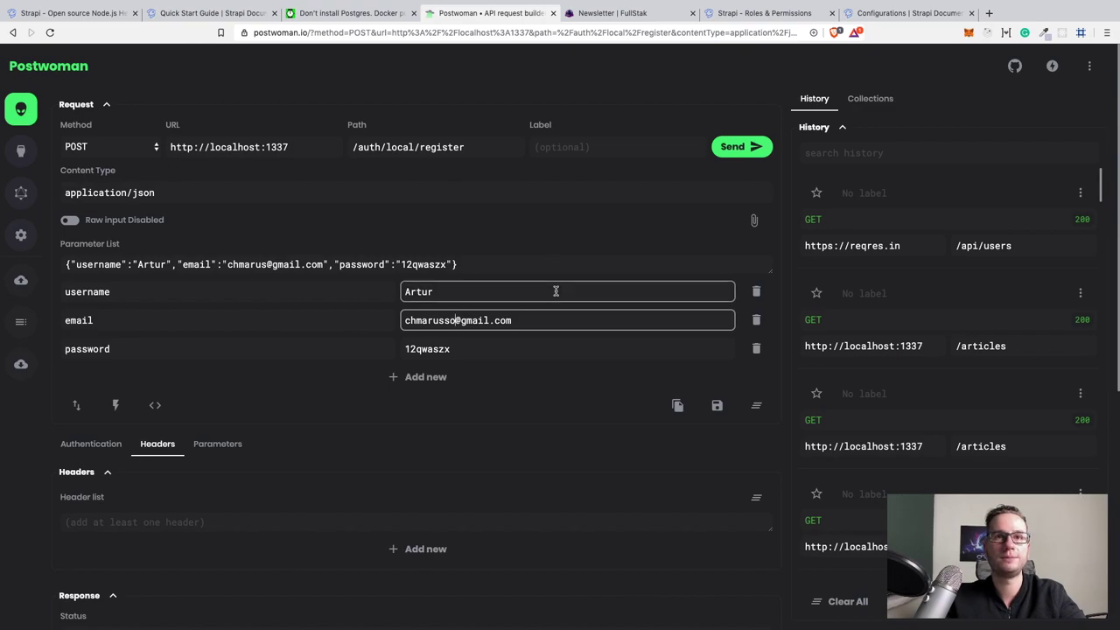
scroll(472, 258, down, 1)
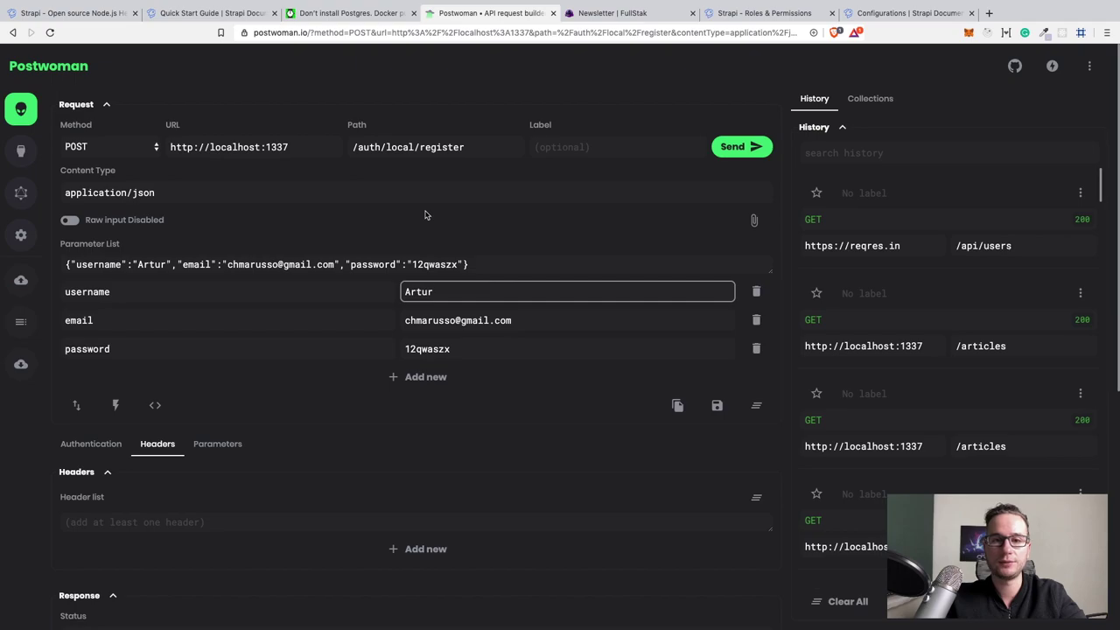
click(203, 149)
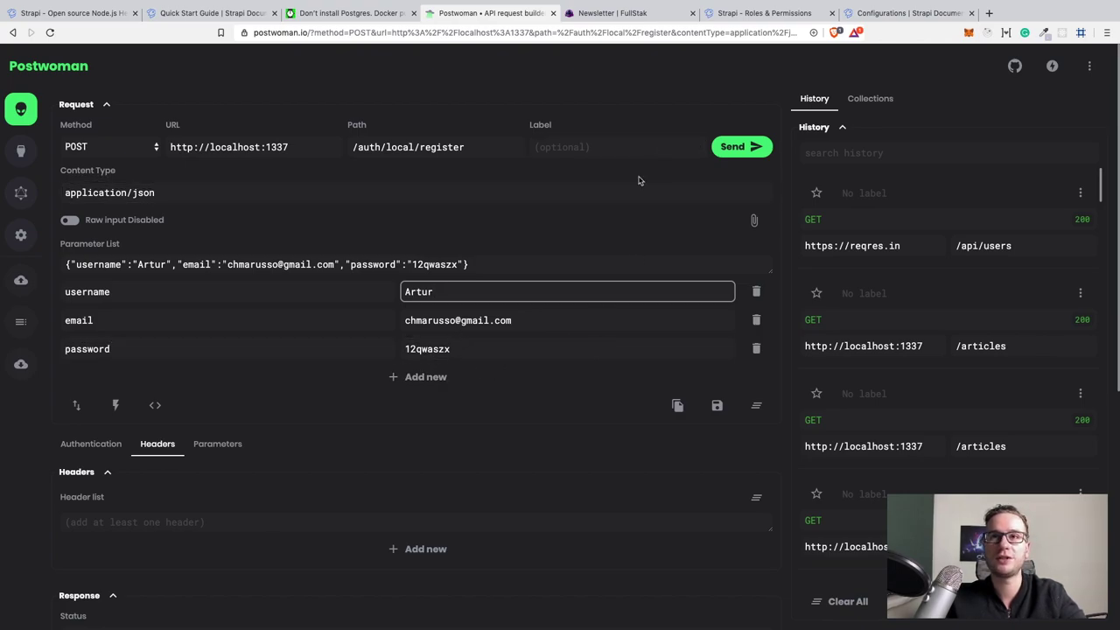
click(739, 149)
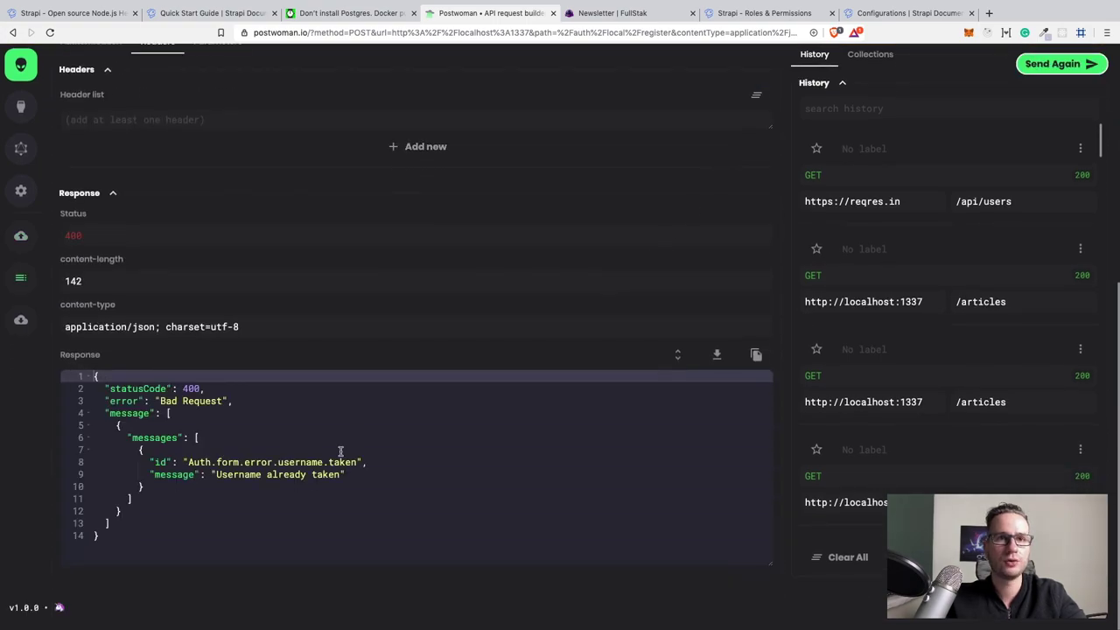
Append 1 to the username and resend the register request, getting status 200.
scroll(590, 268, up, 5)
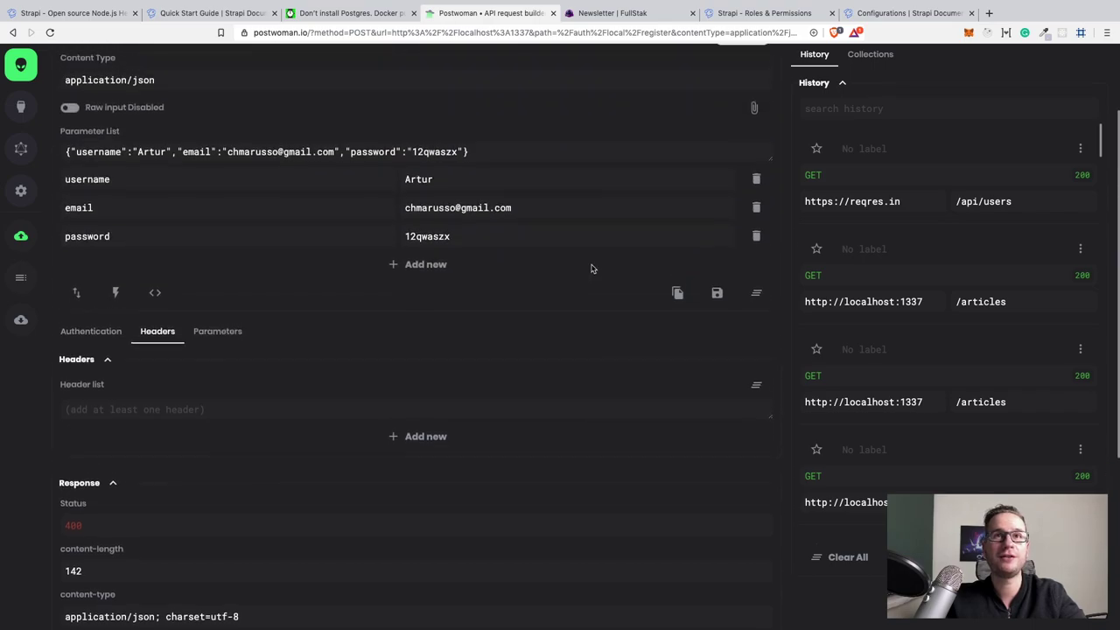
click(449, 180)
text(1)
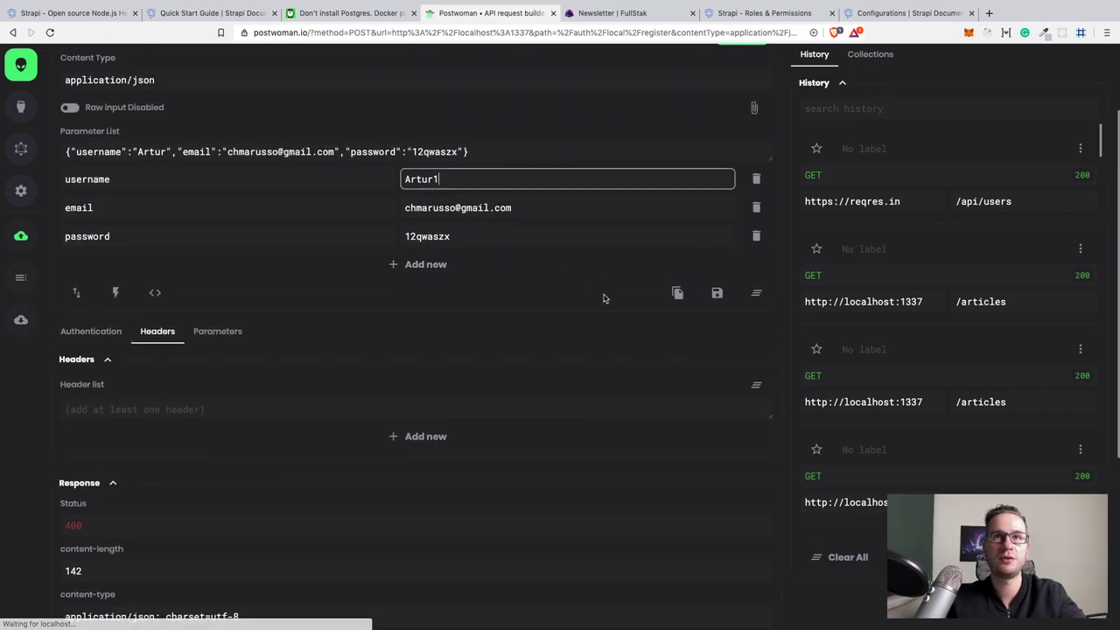
drag(446, 180, 392, 179)
click(464, 179)
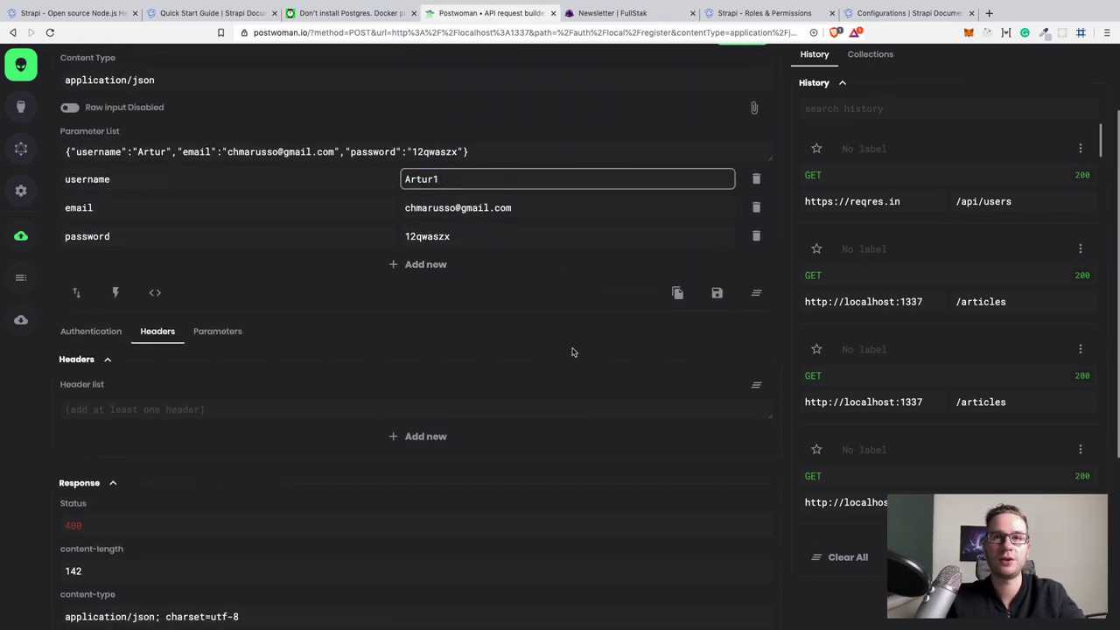
scroll(572, 350, up, 3)
click(735, 147)
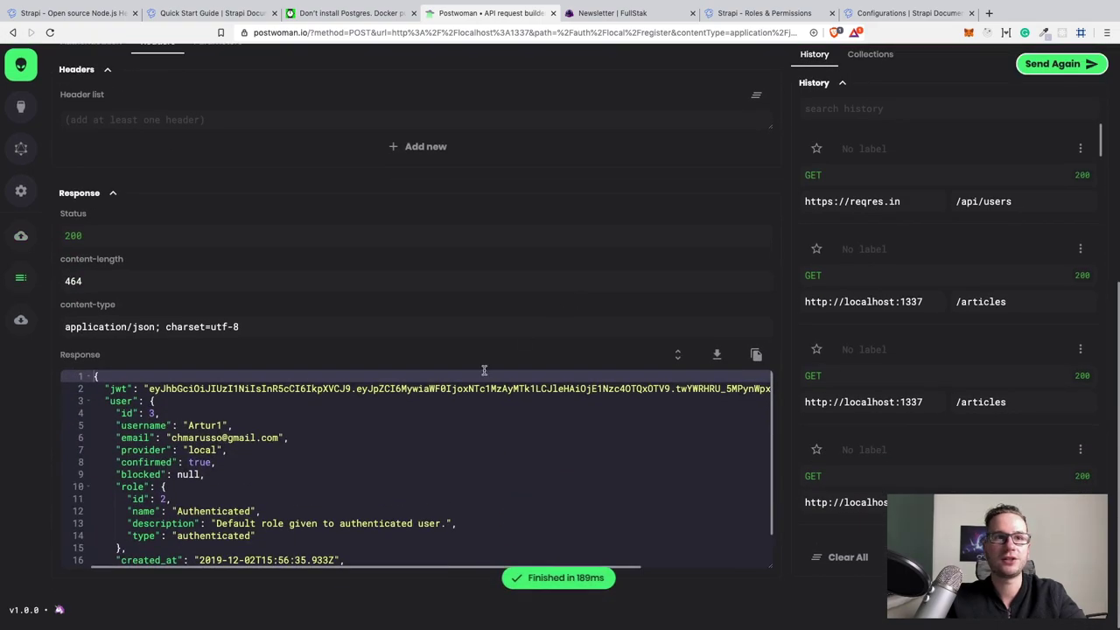
Select and copy the JWT from the 200 register response.
click(144, 411)
click(262, 421)
drag(147, 411, 759, 411)
scroll(526, 446, left, 10)
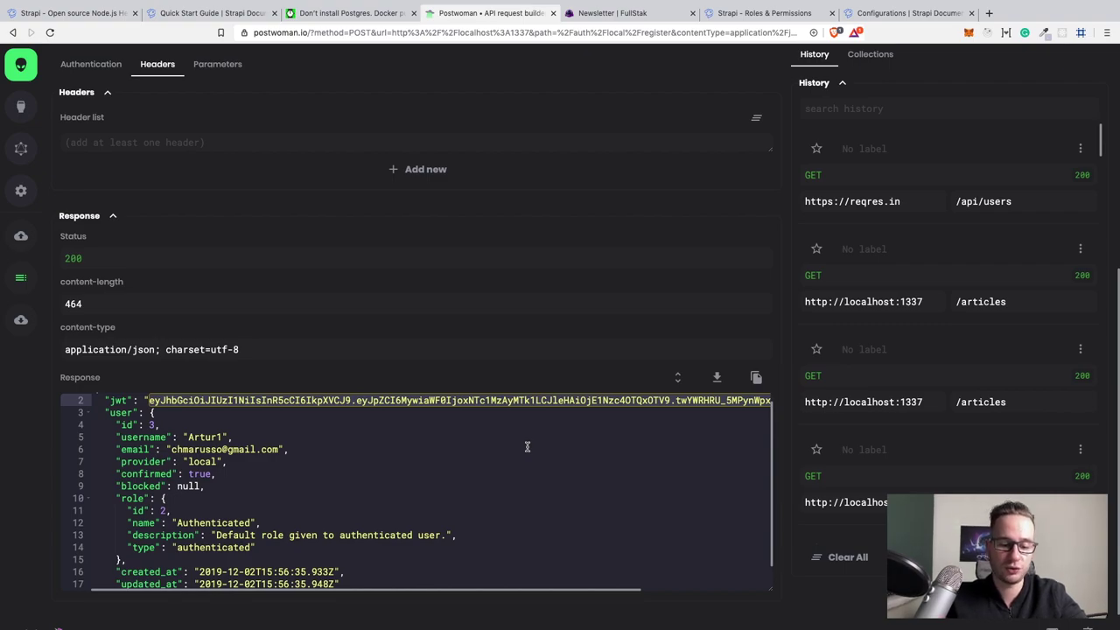
scroll(528, 407, up, 3)
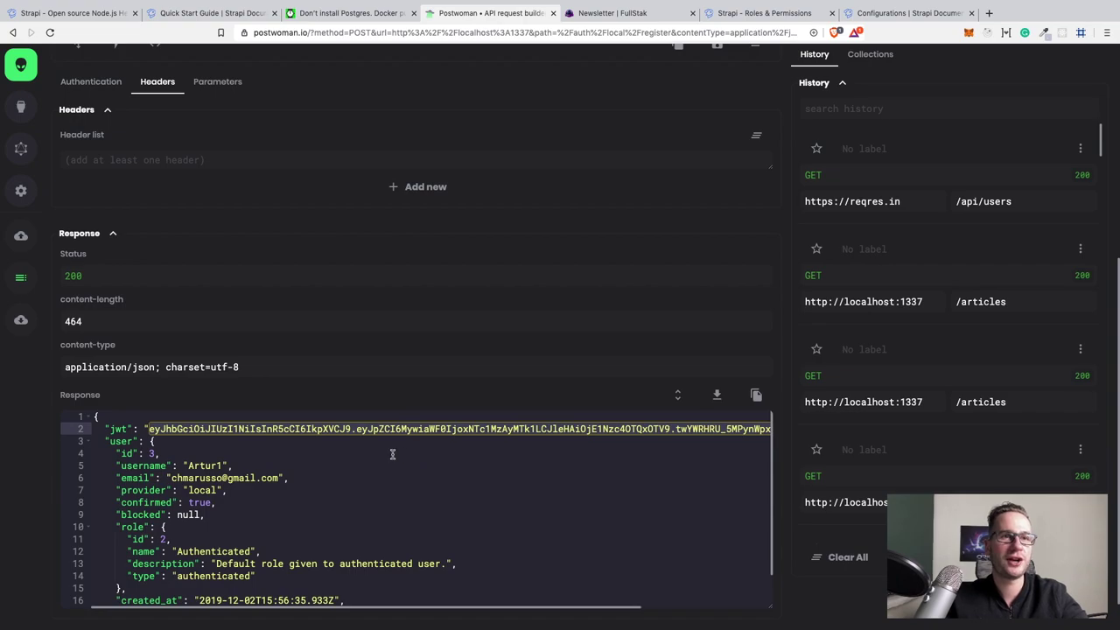
scroll(393, 454, up, 1)
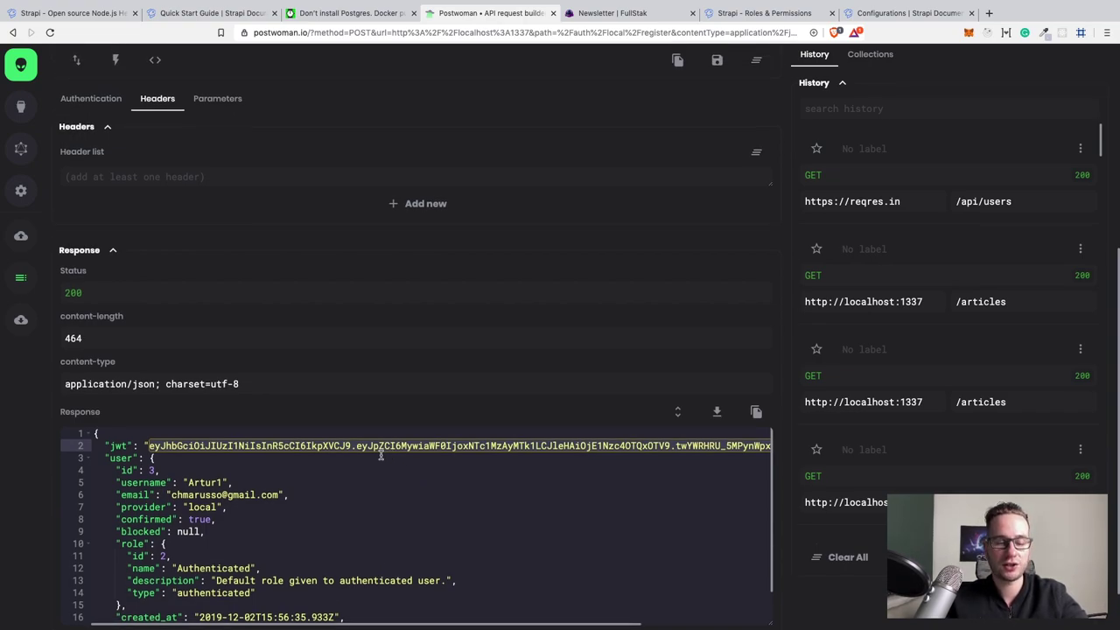
Paste the JWT into the newsletter tab's address bar for safekeeping.
click(624, 16)
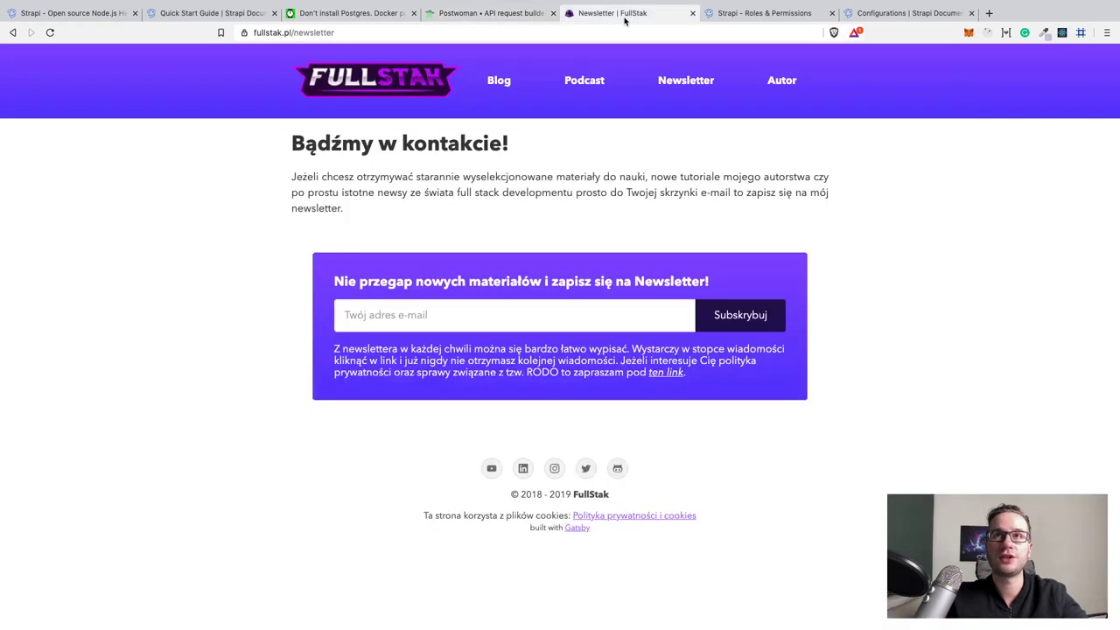
click(617, 32)
key(super+v)
Review the register request in Postwoman, then go to Strapi's Roles & Permissions page.
click(508, 14)
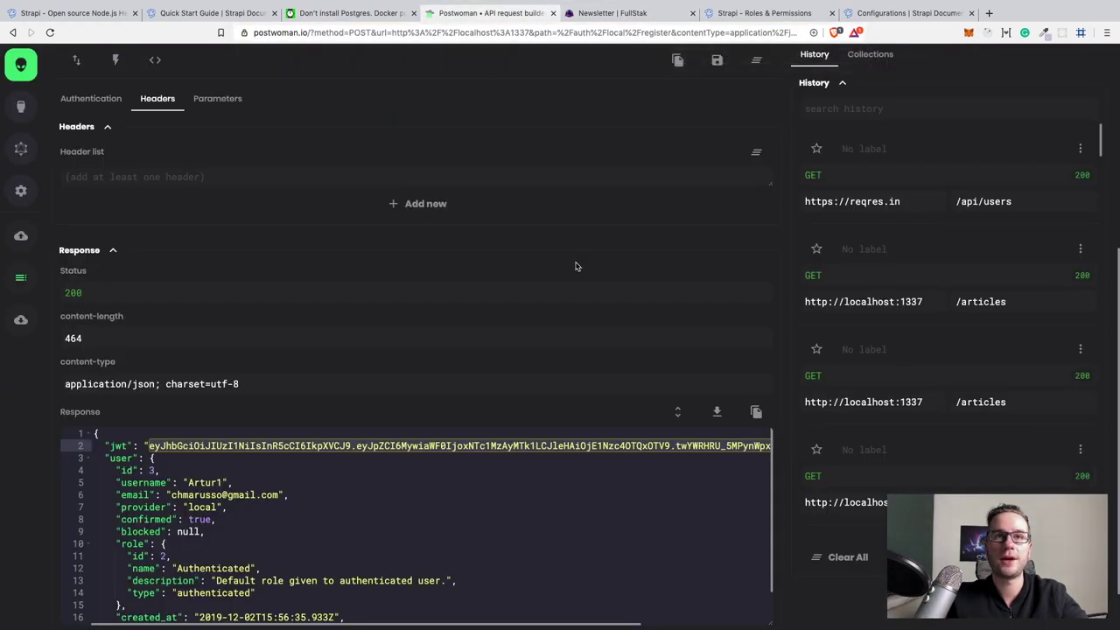
scroll(598, 318, up, 4)
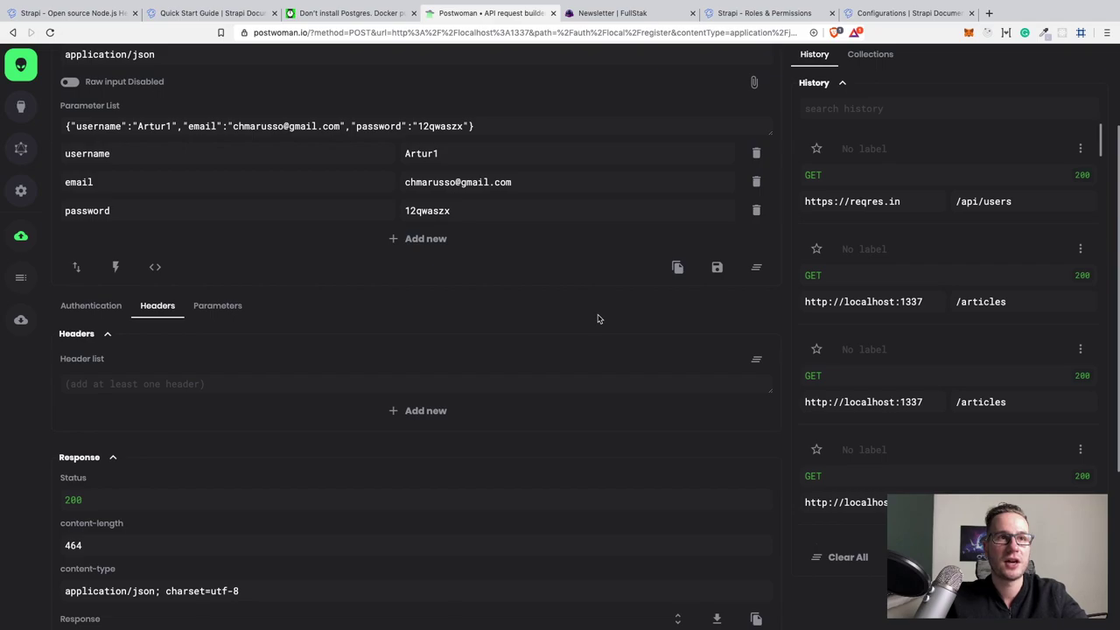
scroll(599, 318, down, 3)
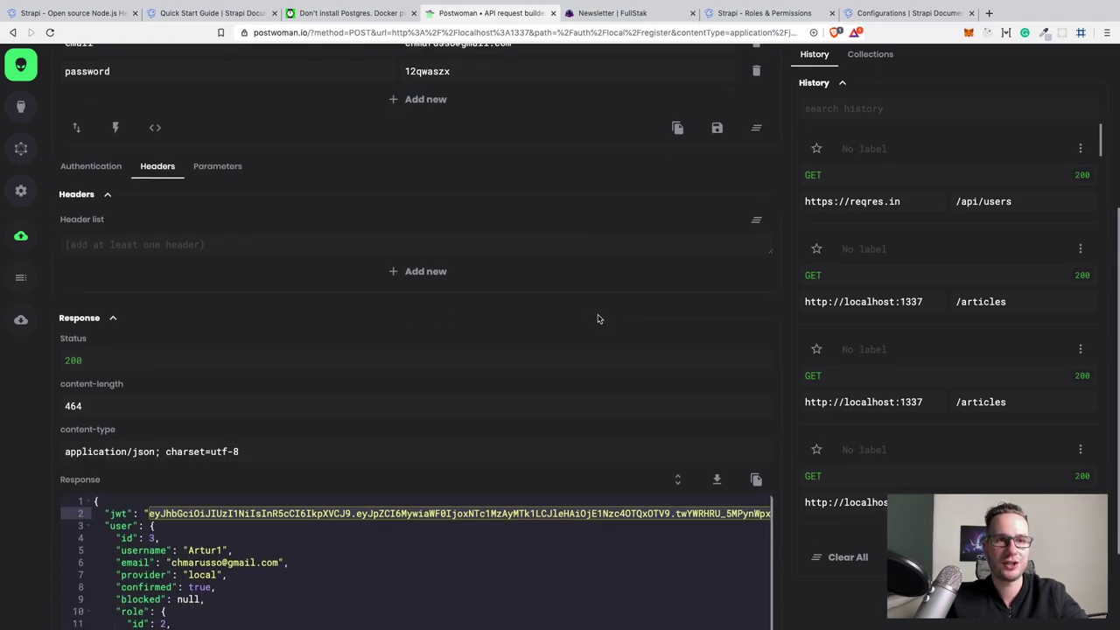
scroll(598, 318, up, 5)
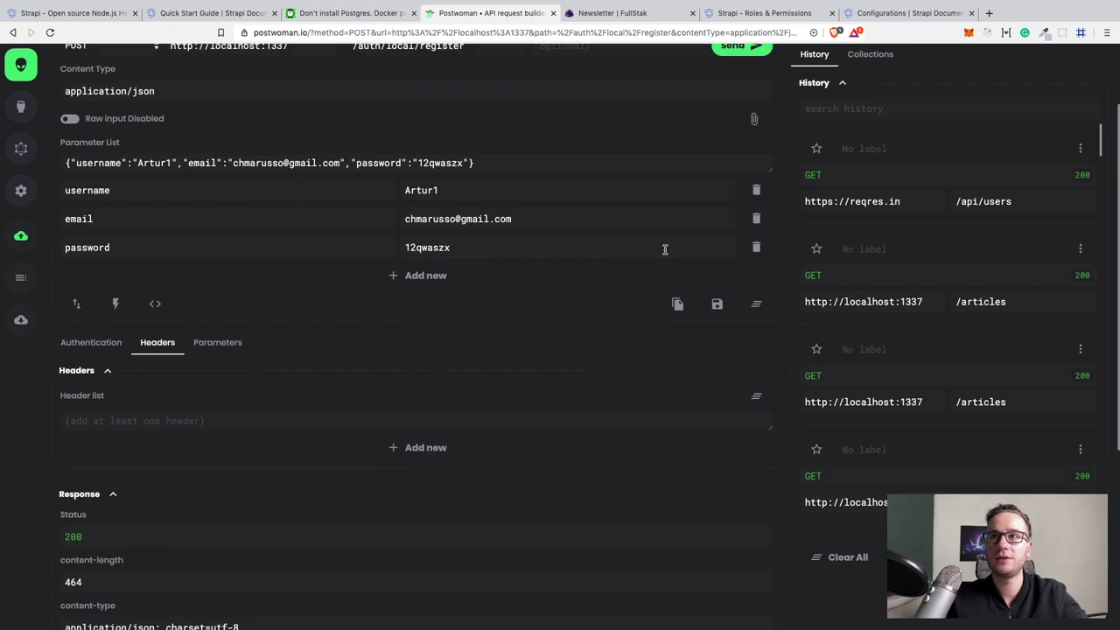
scroll(663, 247, up, 1)
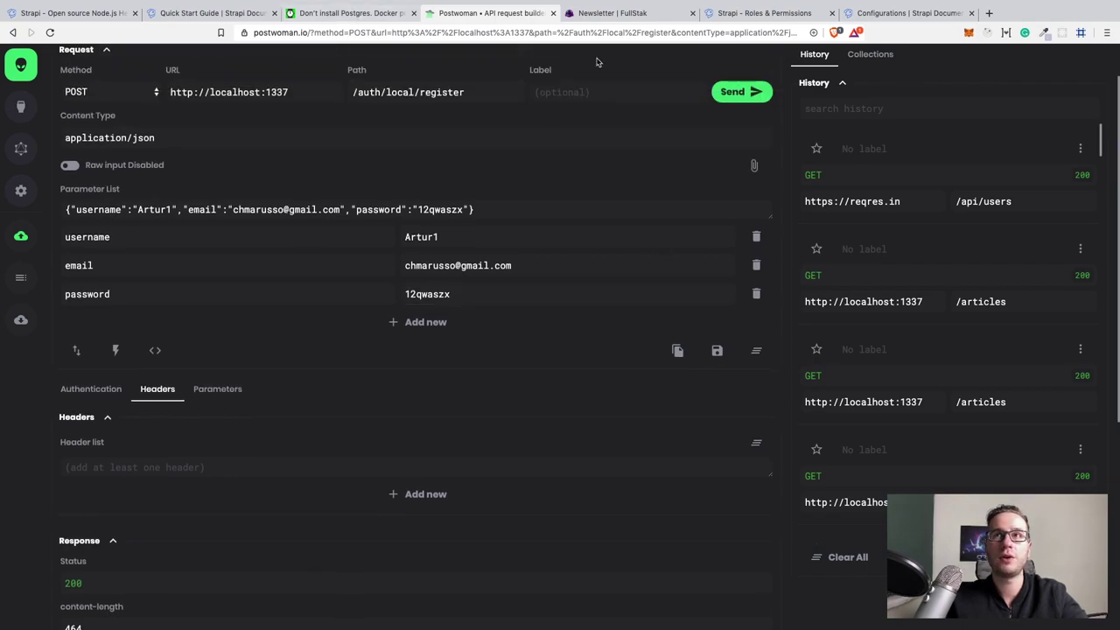
click(738, 14)
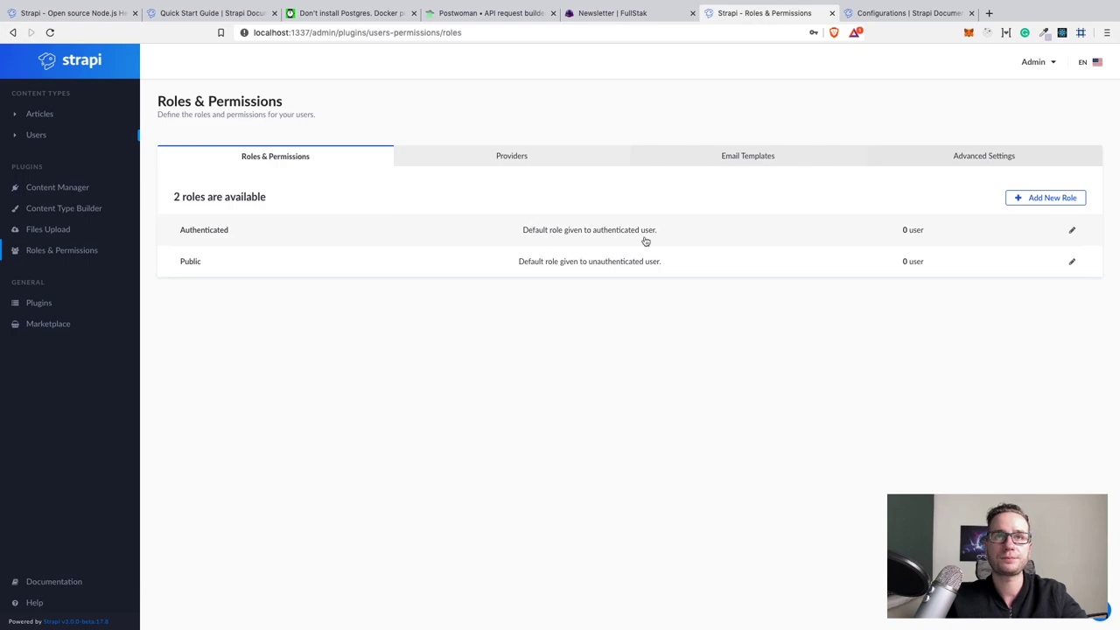
Grant the Authenticated role find and findone on Article and save the permissions.
click(1071, 262)
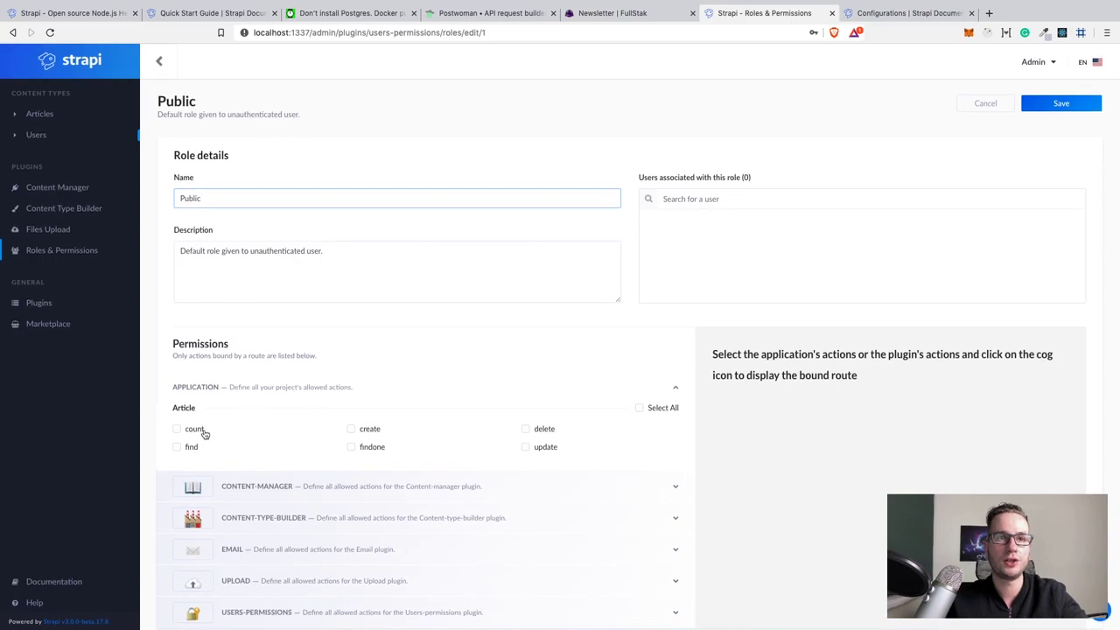
scroll(347, 297, left, 5)
click(282, 238)
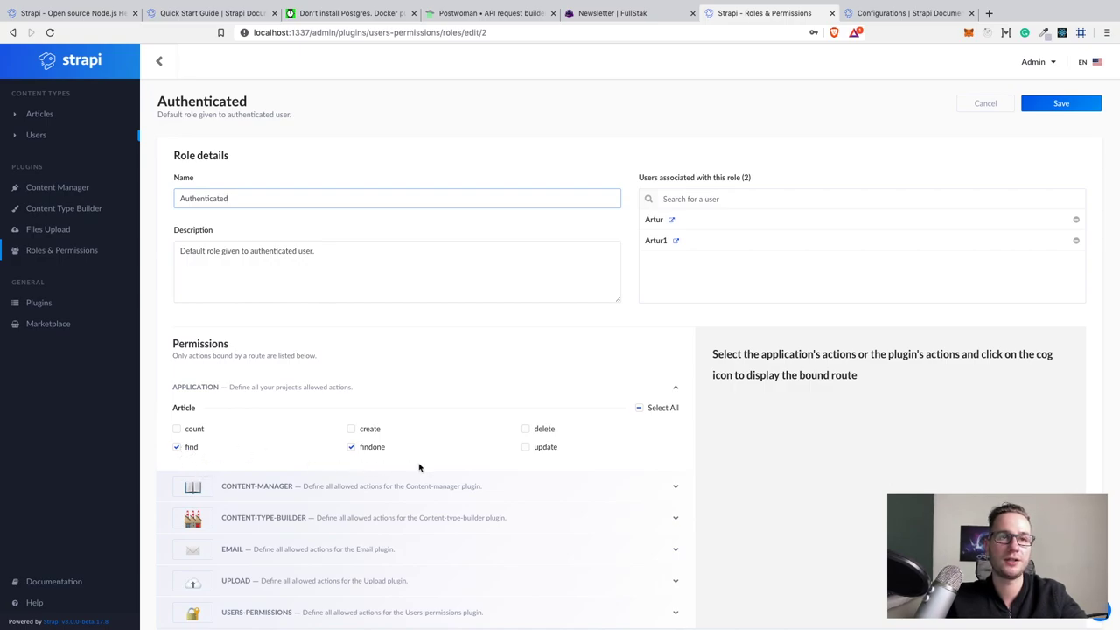
click(1059, 103)
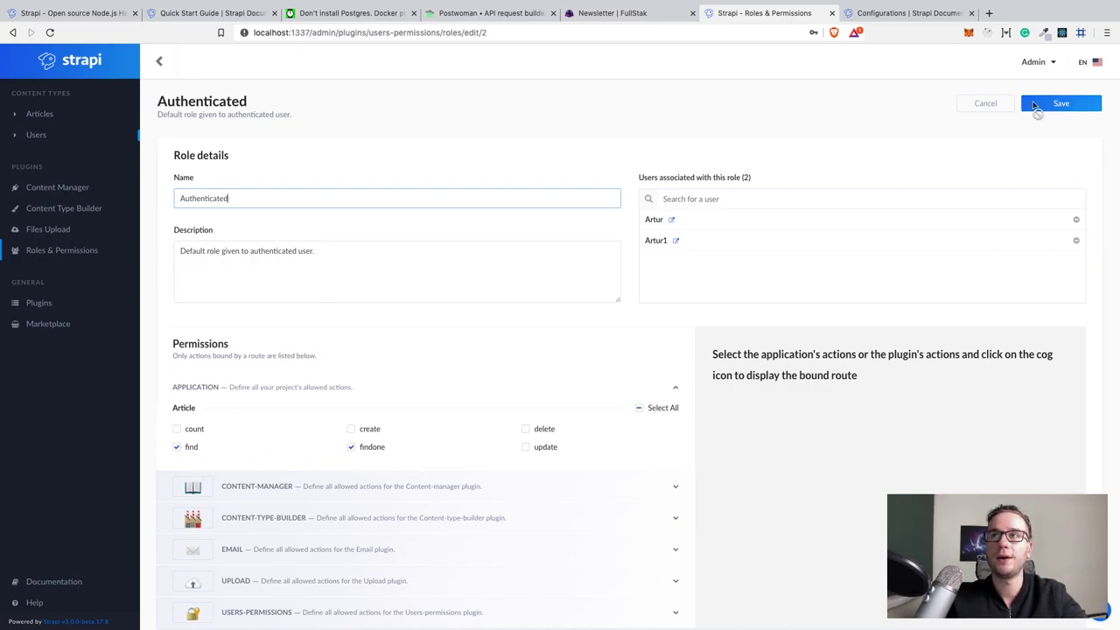
click(350, 448)
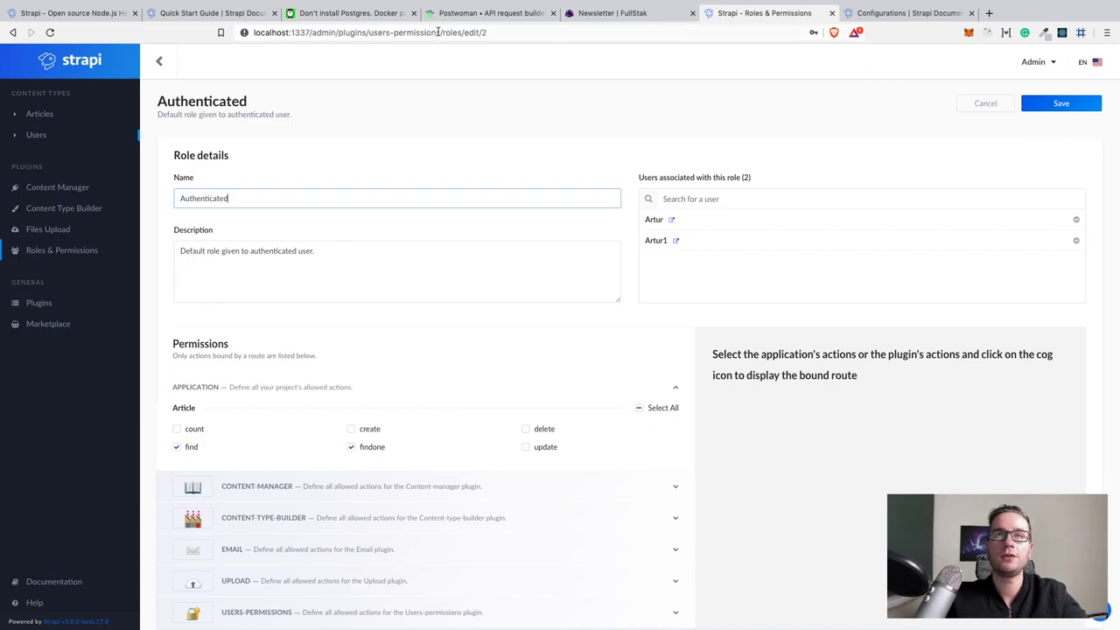
click(473, 13)
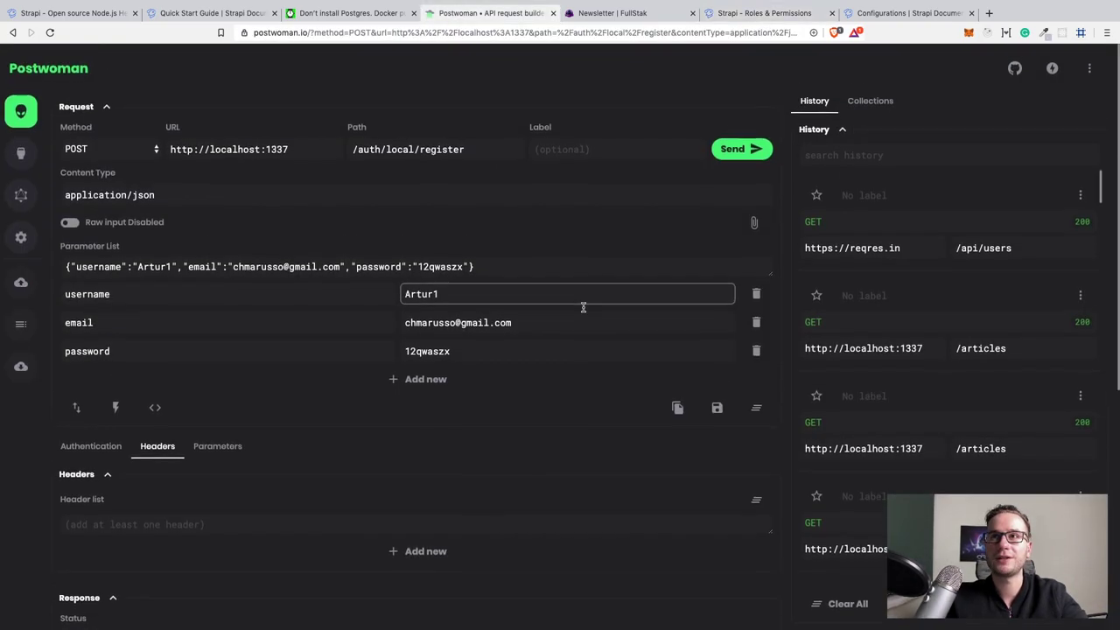
Load the saved FullStak API Articles index request and send it unauthenticated, getting 403.
click(891, 100)
click(828, 177)
click(878, 205)
click(869, 231)
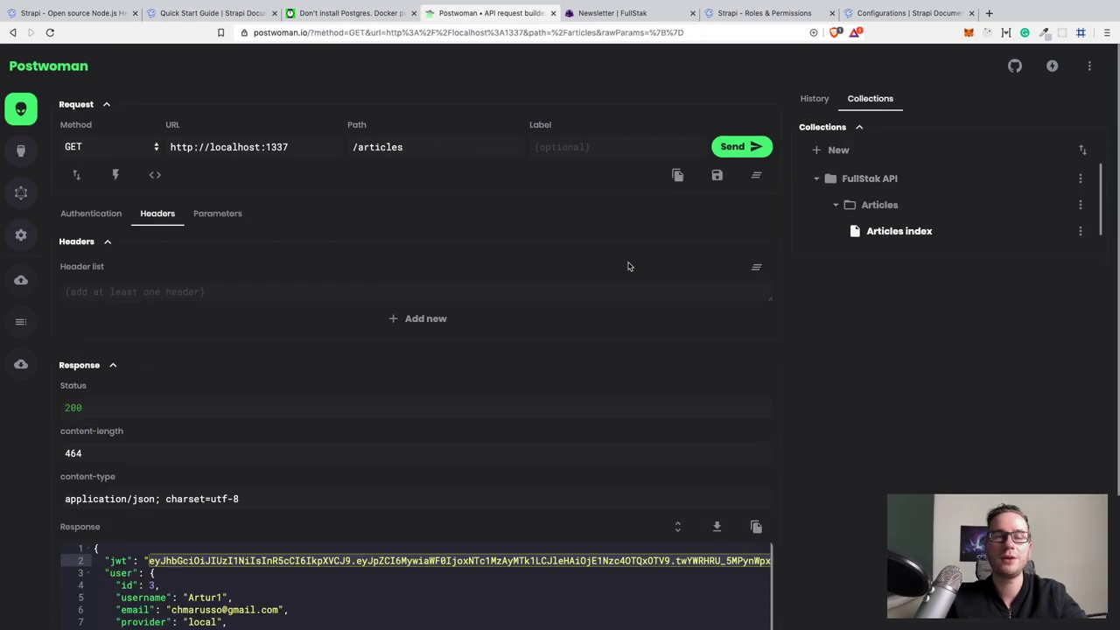
click(735, 148)
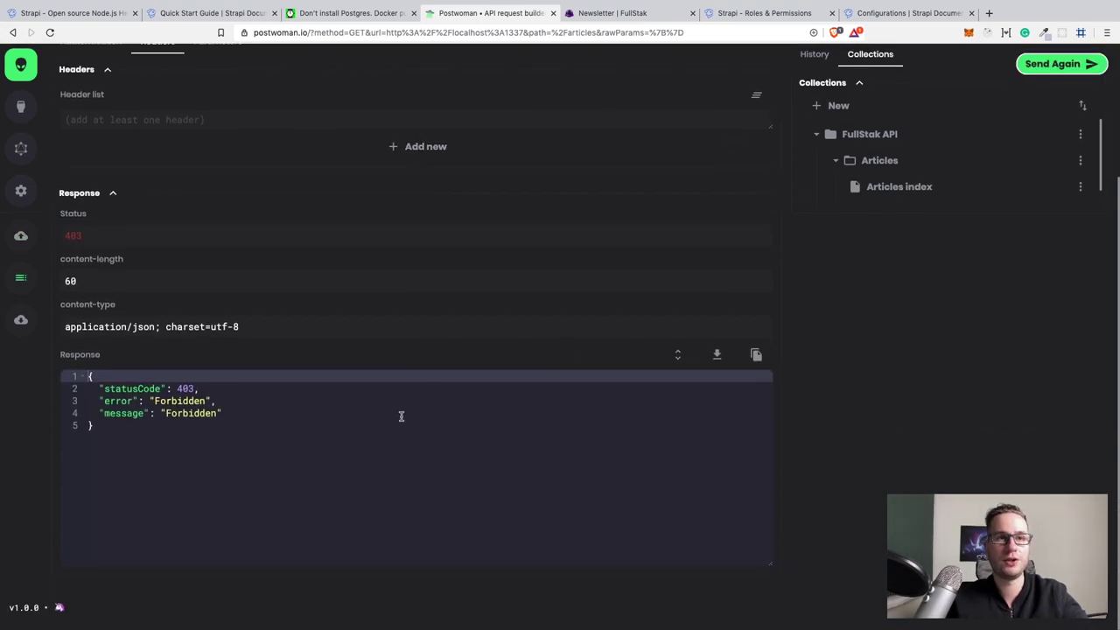
Set the GET /articles request's authentication type to Bearer Token.
scroll(400, 411, up, 3)
scroll(400, 416, up, 1)
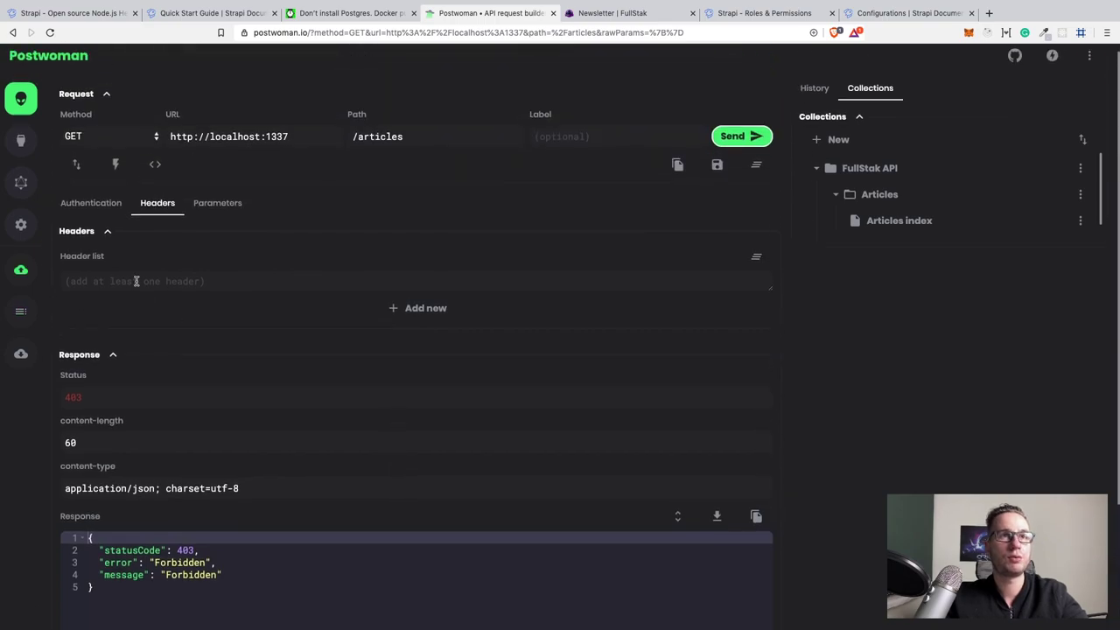
click(103, 204)
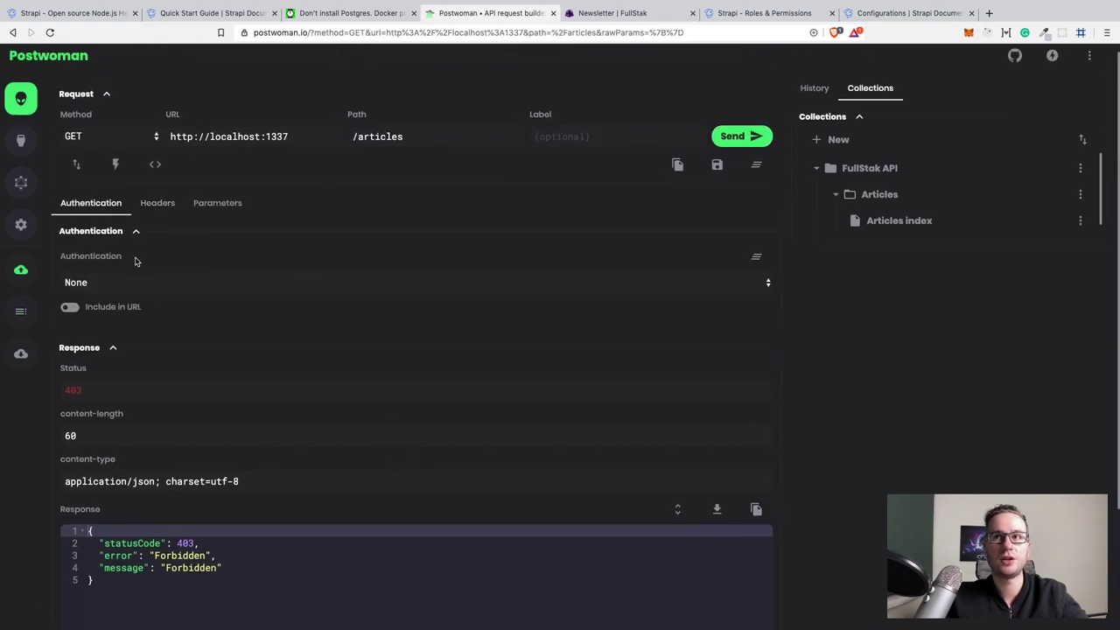
click(349, 280)
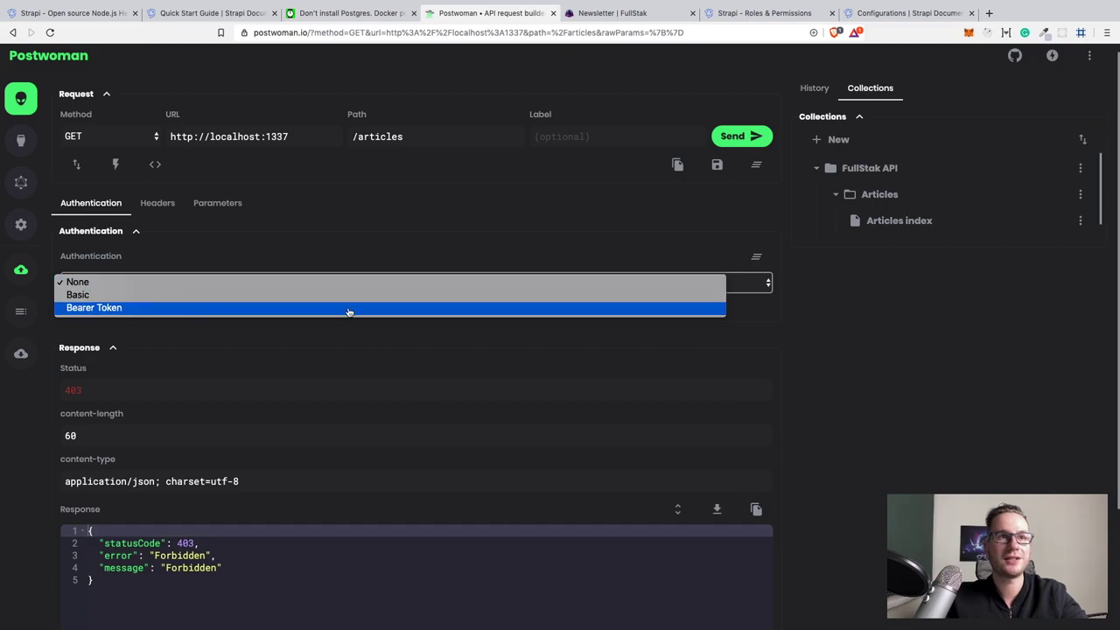
click(354, 308)
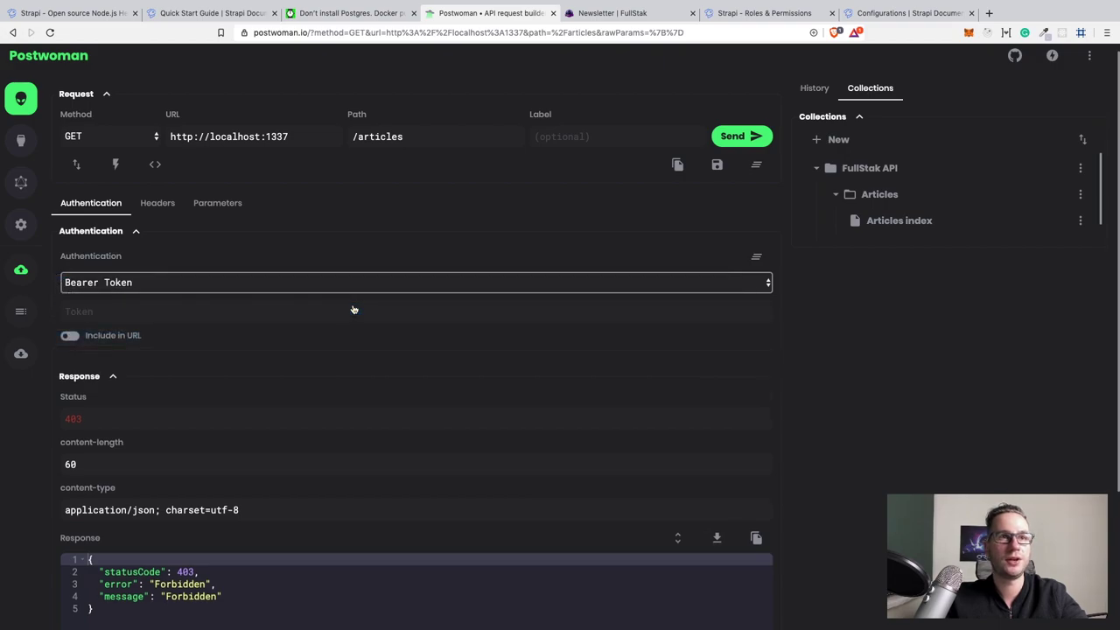
click(359, 284)
click(361, 284)
click(357, 304)
Paste the JWT from the spare tab as the token and resend GET /articles, getting 200.
click(606, 16)
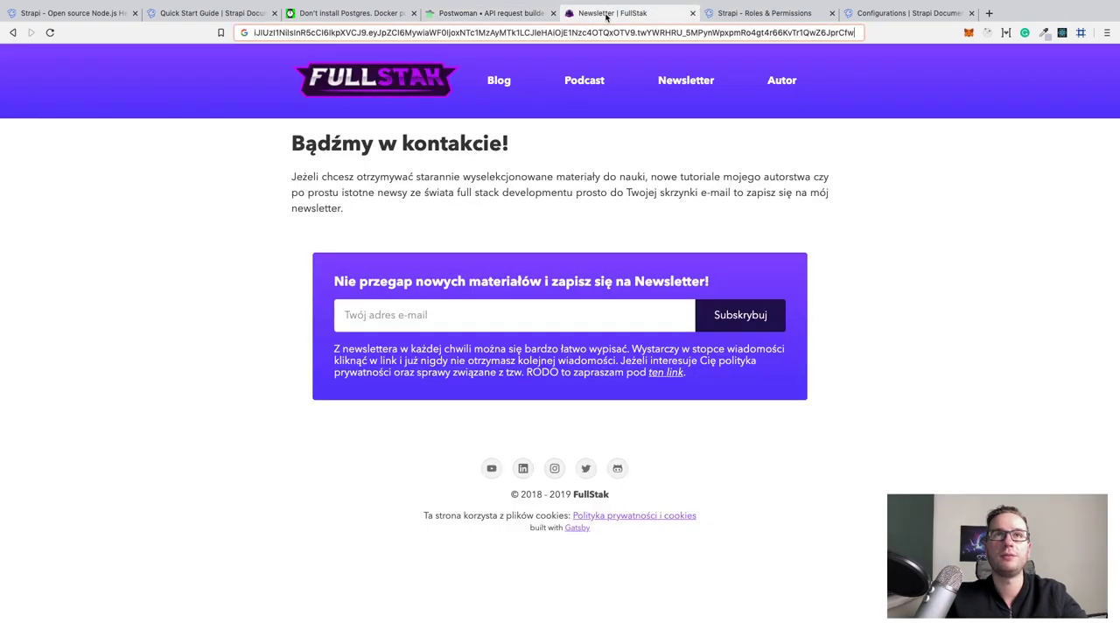
double_click(604, 32)
click(604, 32)
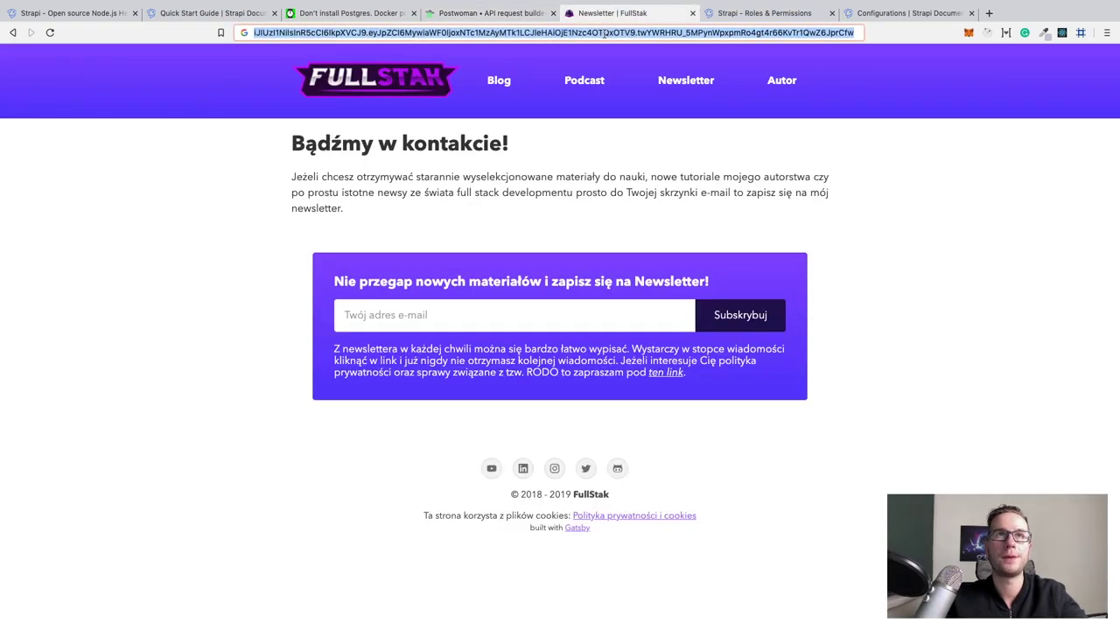
click(480, 14)
key(ctrl+v)
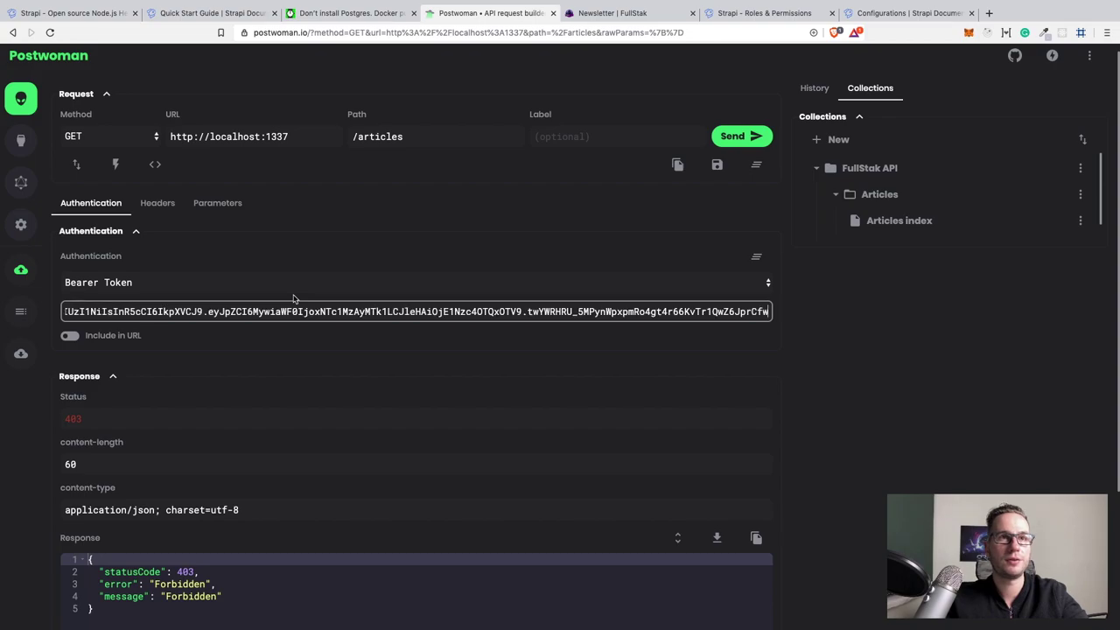
click(735, 137)
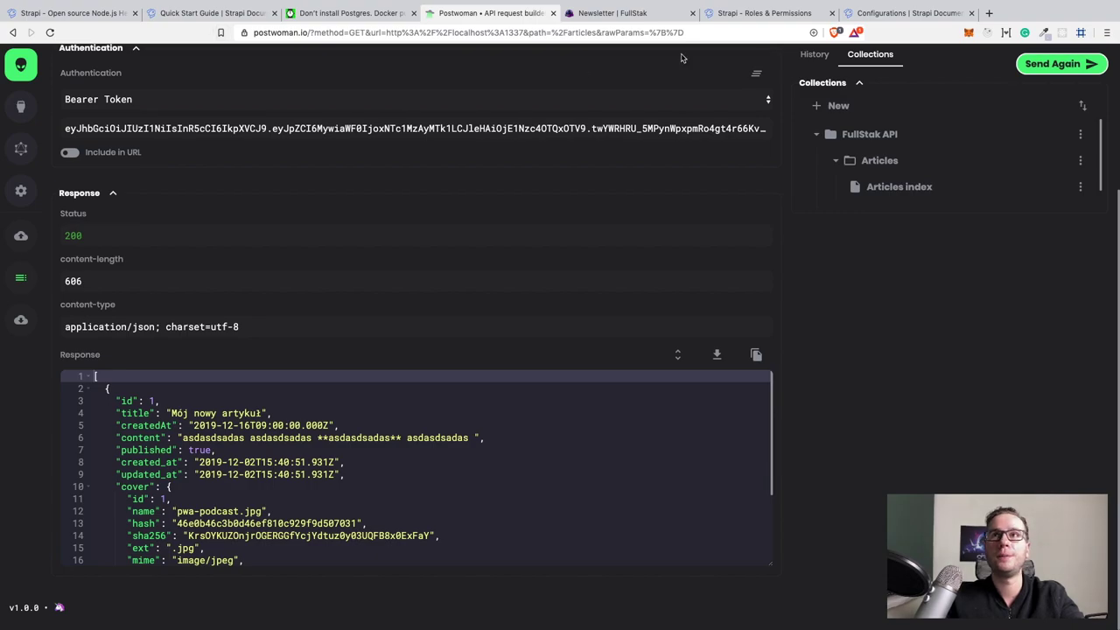
click(726, 19)
Cancel the accidental delete of 'Mój nowy artykuł' and open it for editing.
click(38, 113)
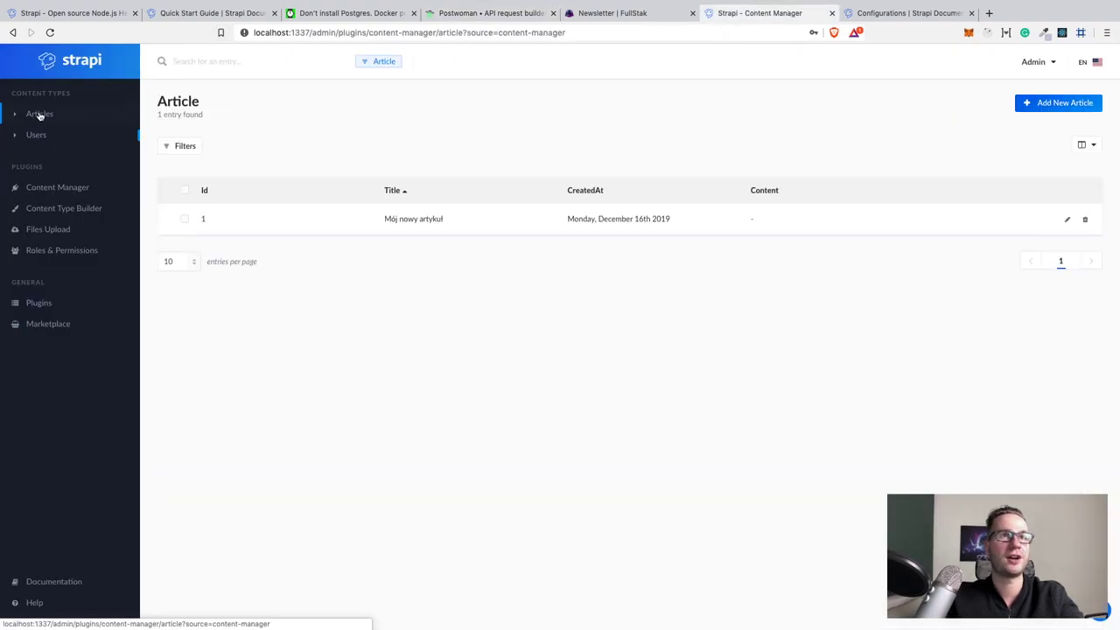
click(1085, 219)
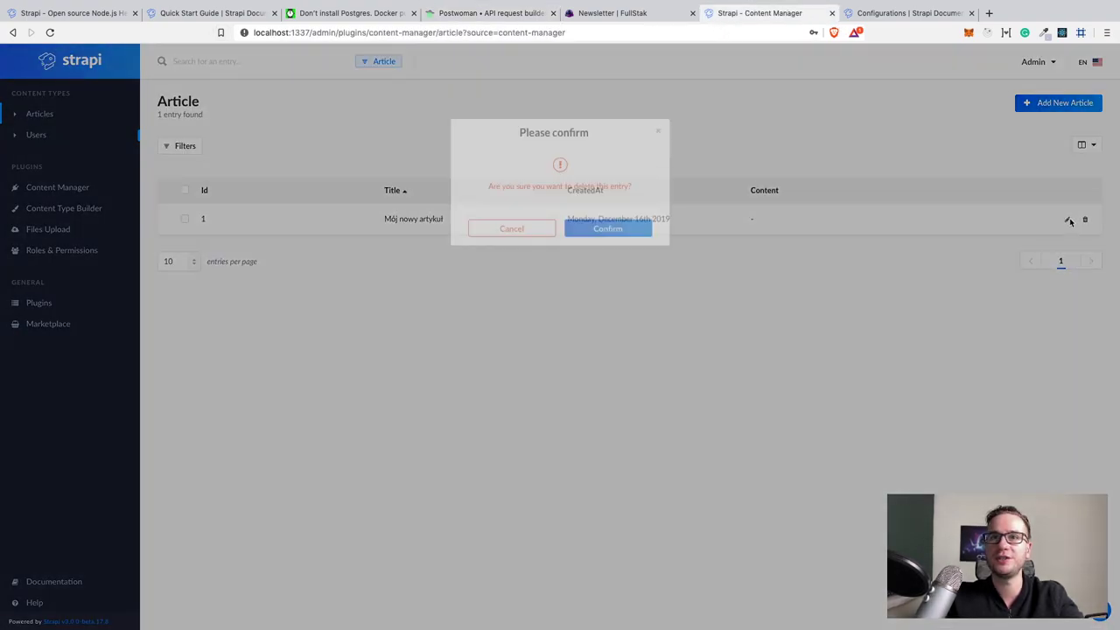
click(530, 251)
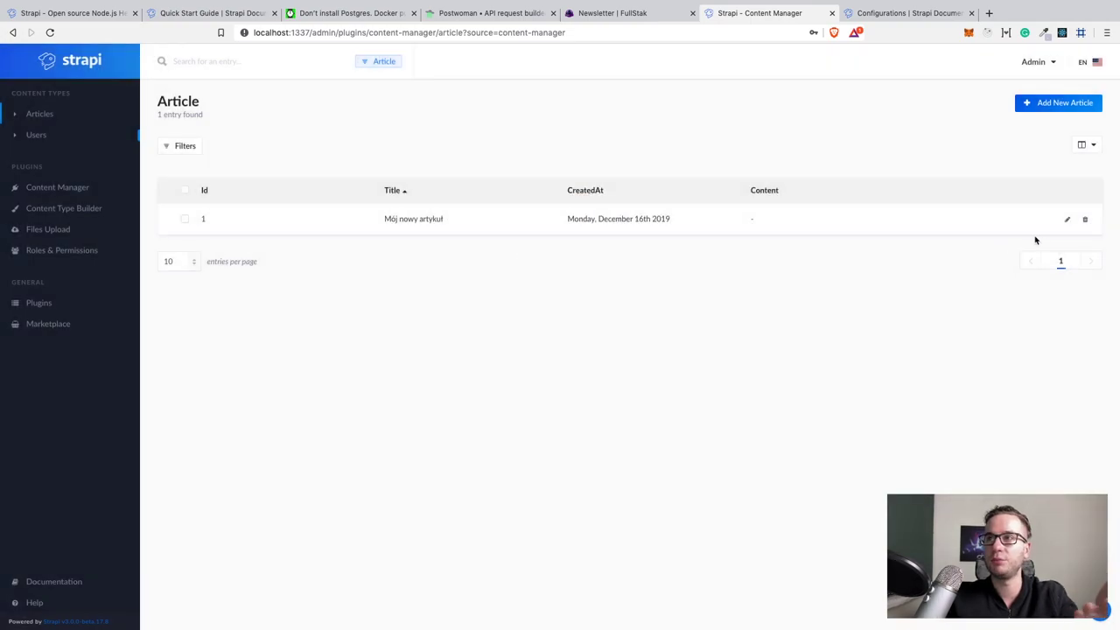
click(1067, 220)
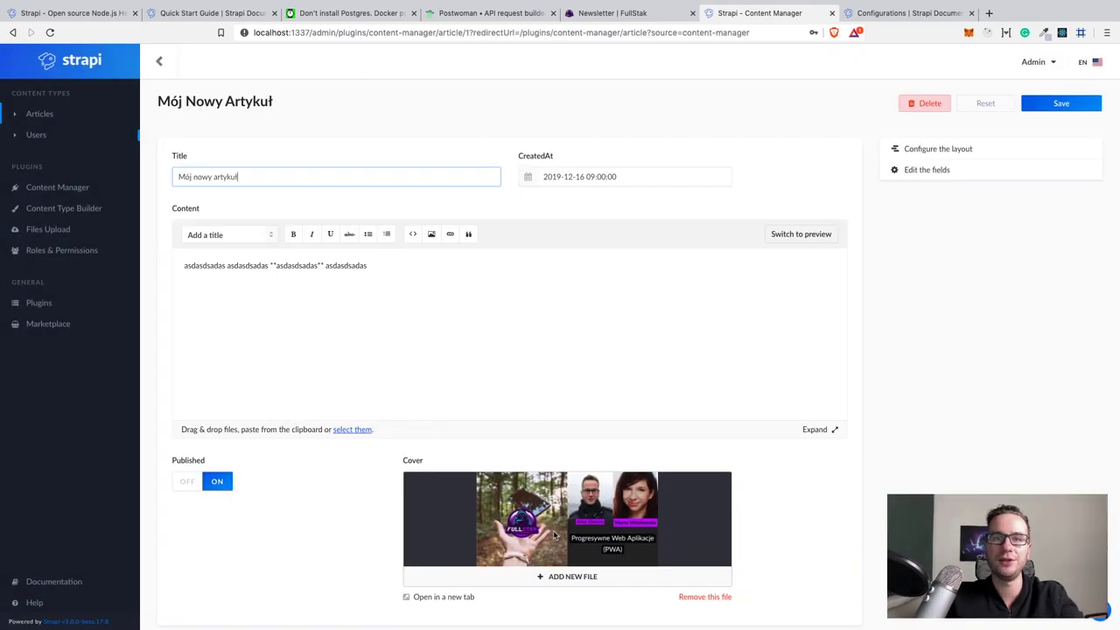
click(365, 291)
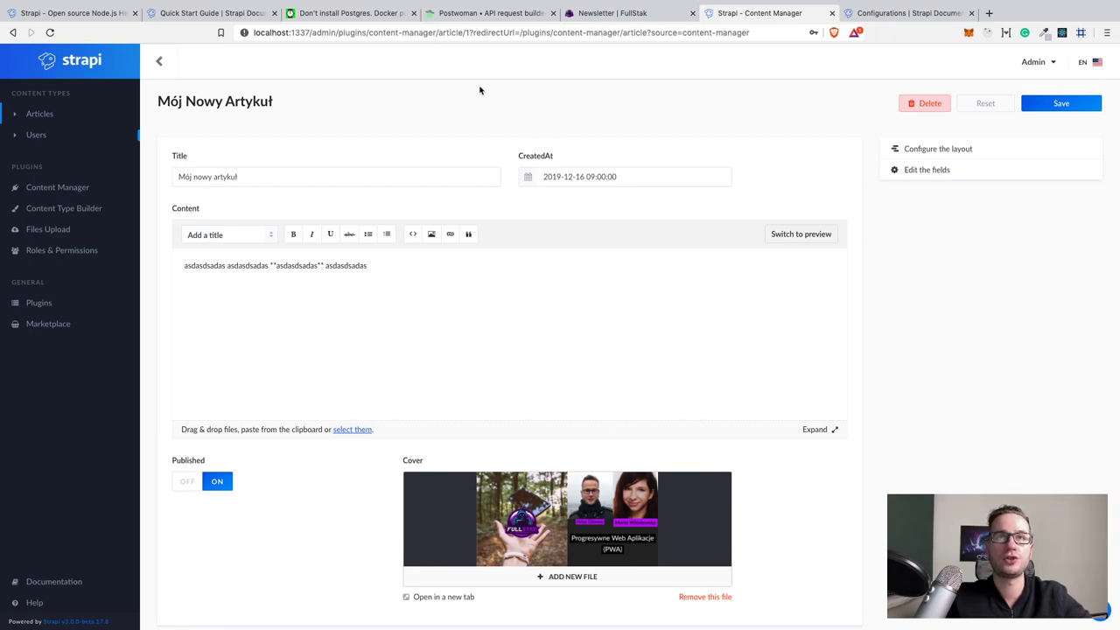
Review the 200 authenticated GET /articles response, then return to the article's edit page.
click(908, 16)
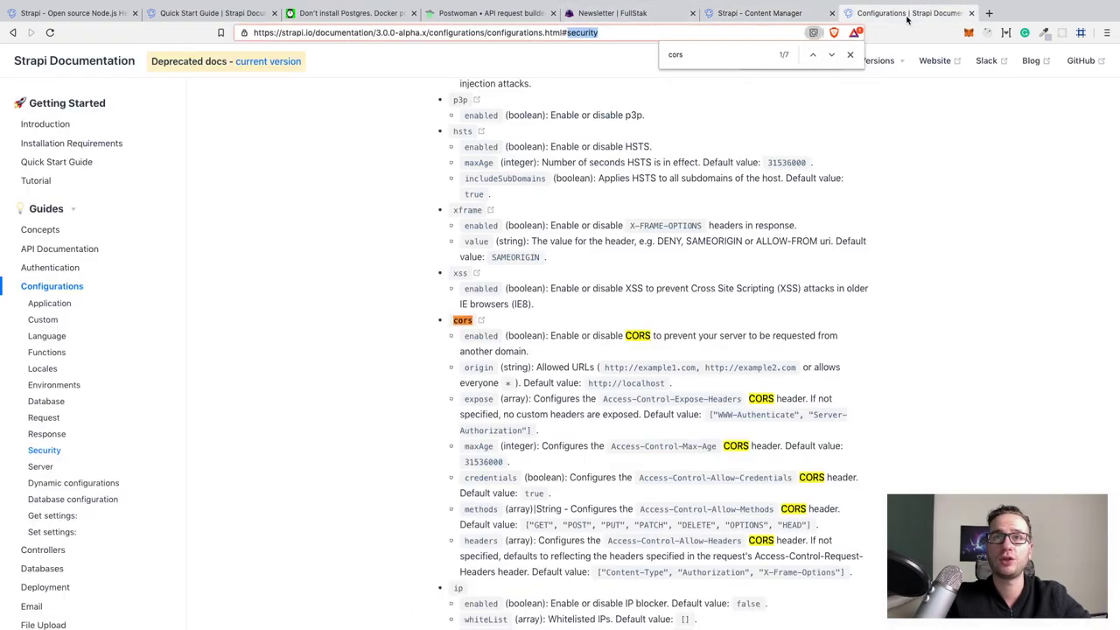
click(518, 17)
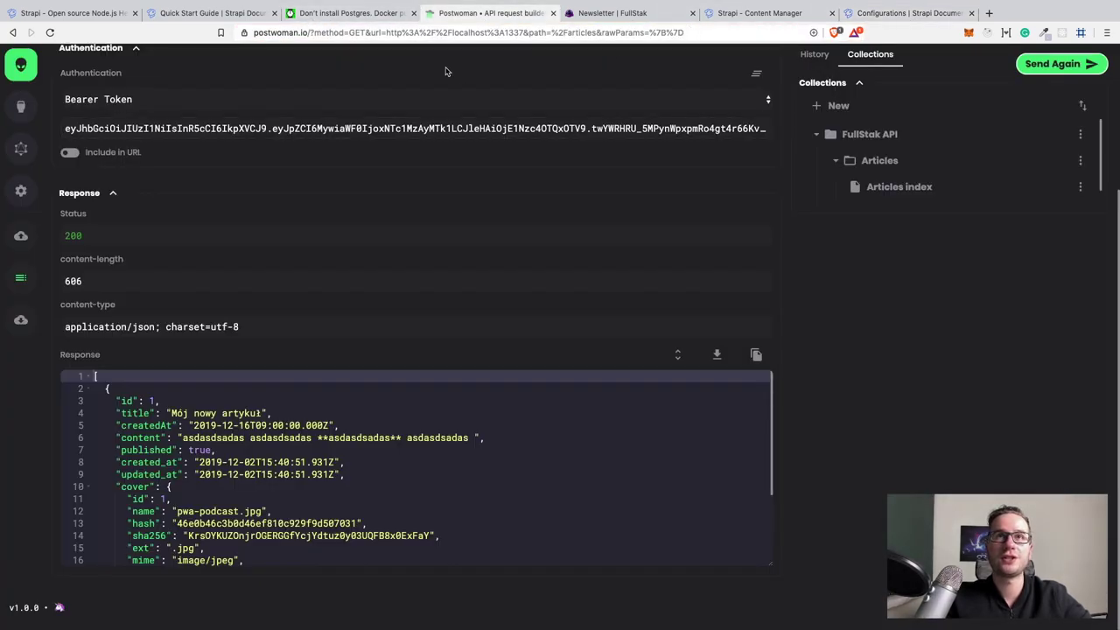
scroll(450, 390, up, 2)
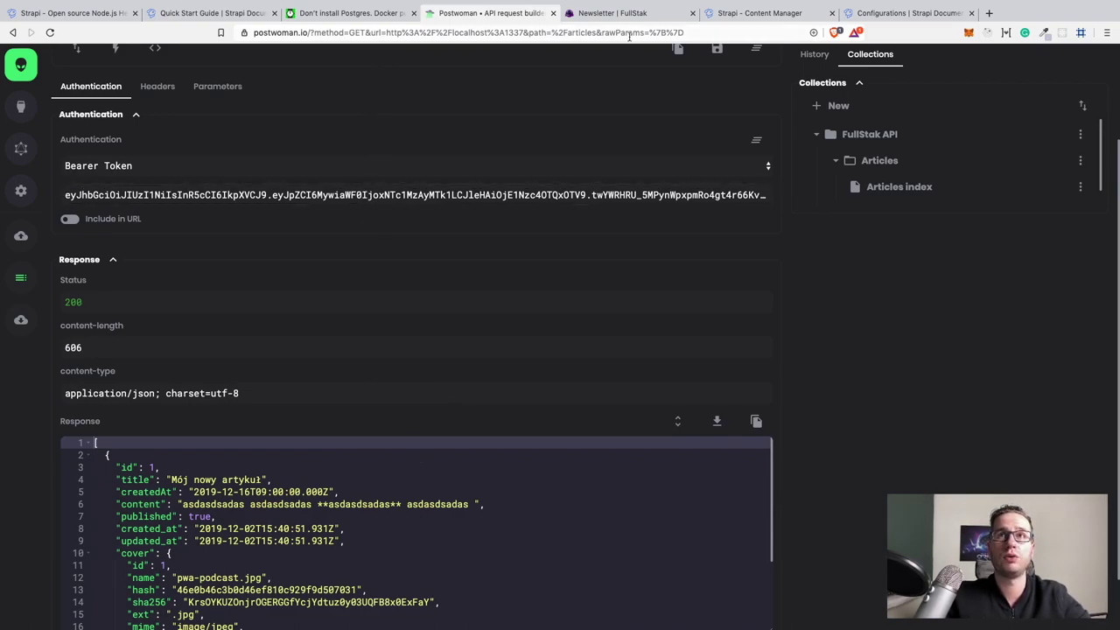
click(716, 15)
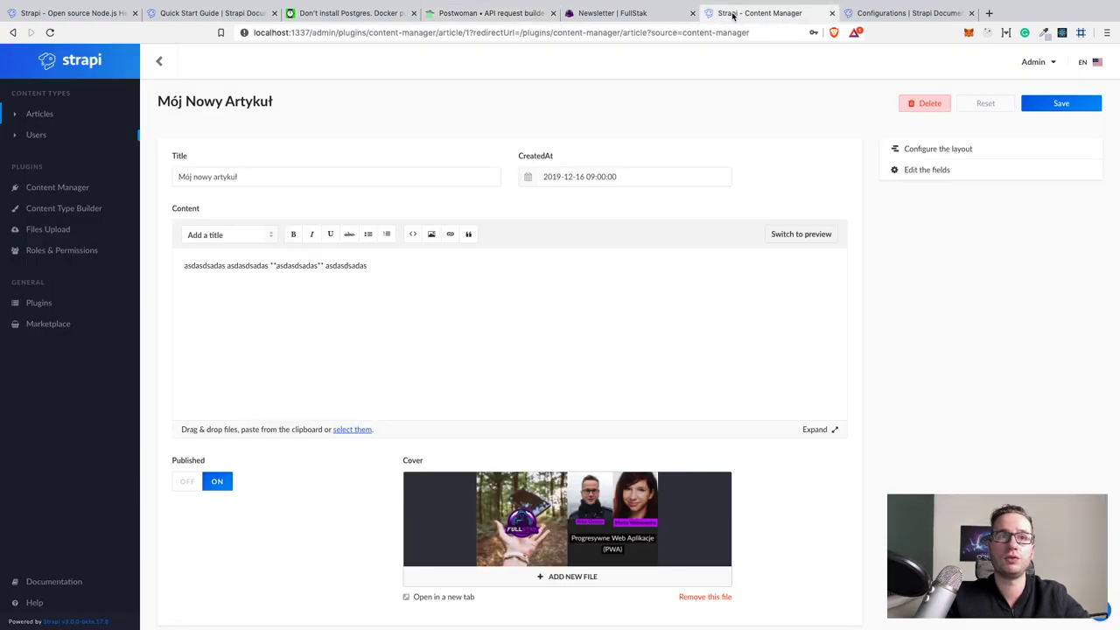